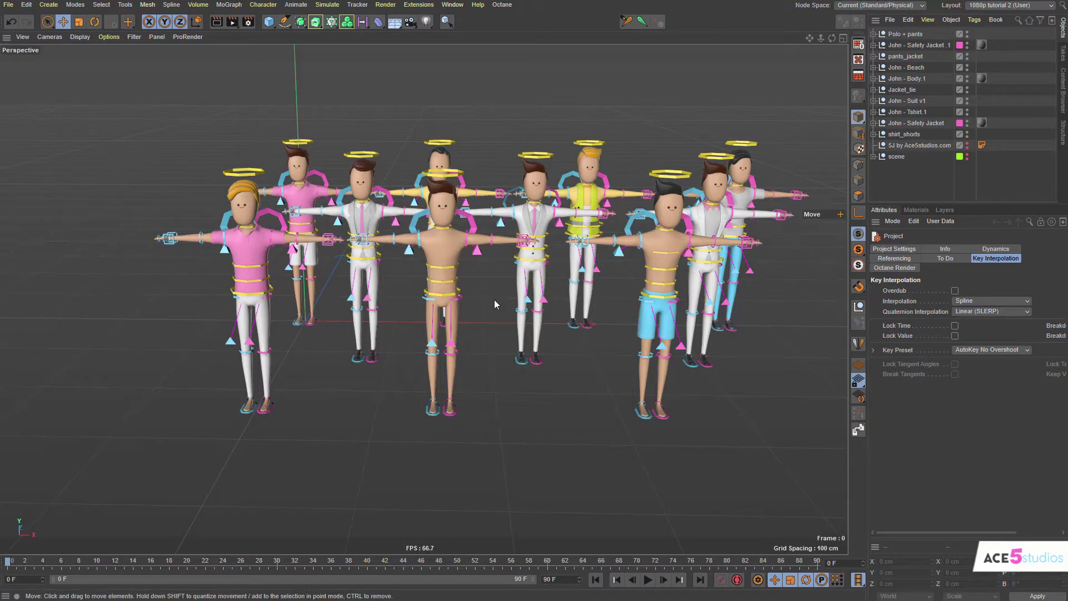
Examine the group of dressed character rigs from several angles and up close around the waist and legs.
left_click_drag(624, 387, 518, 276, "alt")
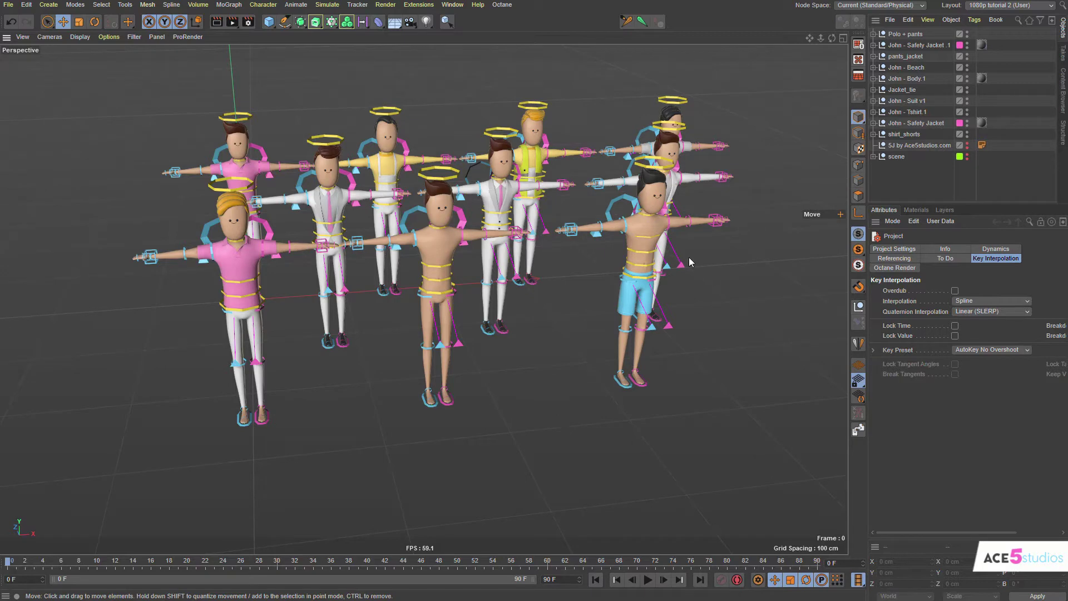
middle_click_drag(251, 287, 337, 285, "alt")
right_click_drag(337, 285, 389, 256, "alt")
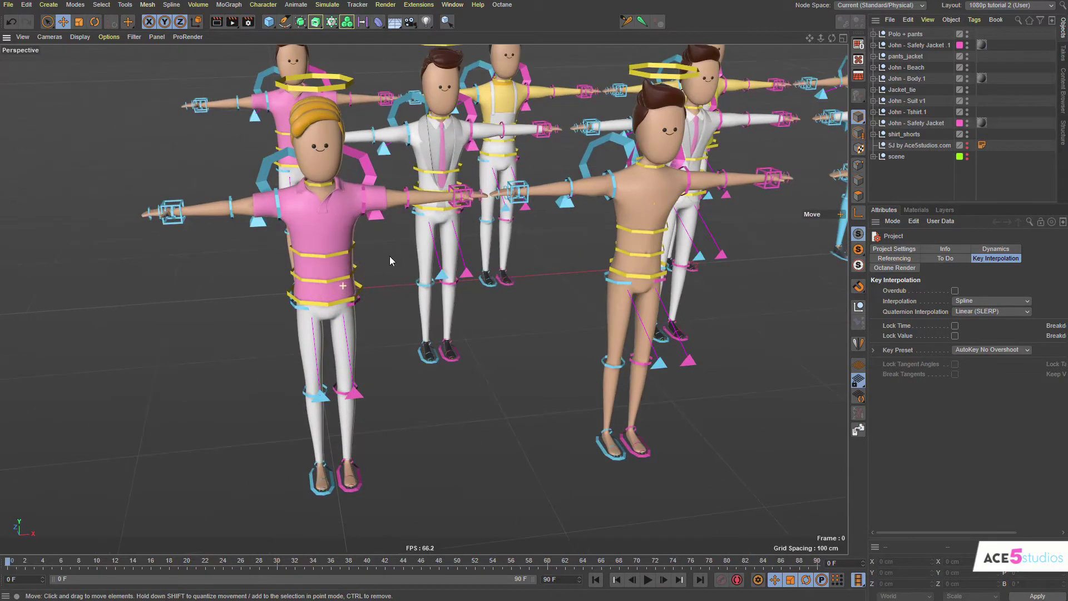
left_click_drag(390, 256, 335, 303, "alt")
left_click(335, 304)
left_click(428, 274)
middle_click_drag(428, 273, 353, 309, "alt")
left_click_drag(353, 309, 350, 434, "alt")
middle_click_drag(350, 432, 341, 373, "alt")
middle_click_drag(688, 306, 393, 283, "alt")
right_click_drag(393, 283, 543, 238, "alt")
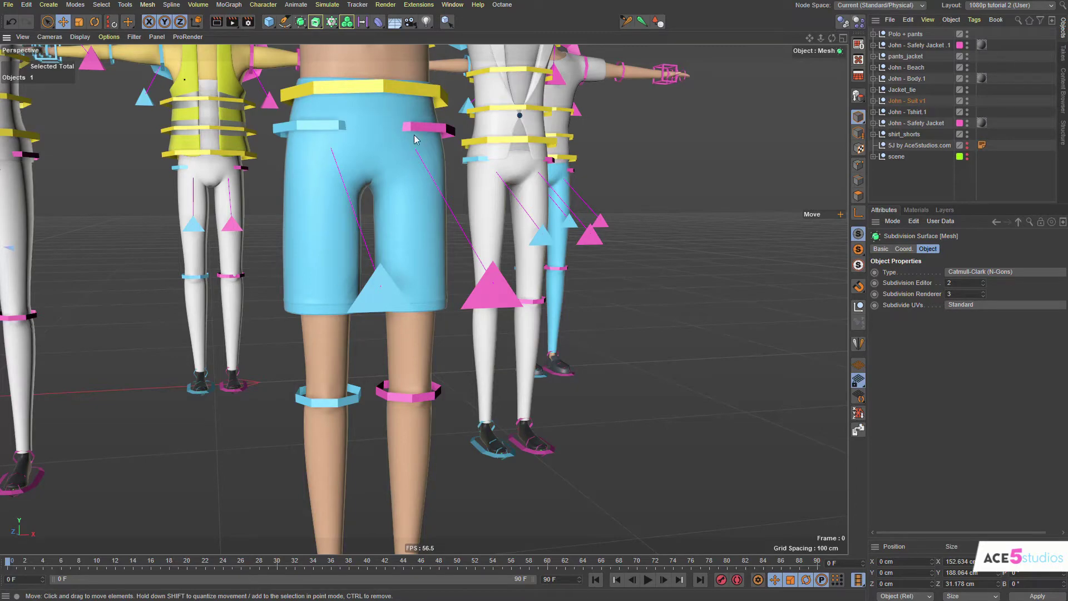
Hide the beach character's shorts Cloth Surface to look at the body underneath, and undo the visibility change.
left_click_drag(417, 290, 327, 202, "alt")
left_click(326, 201)
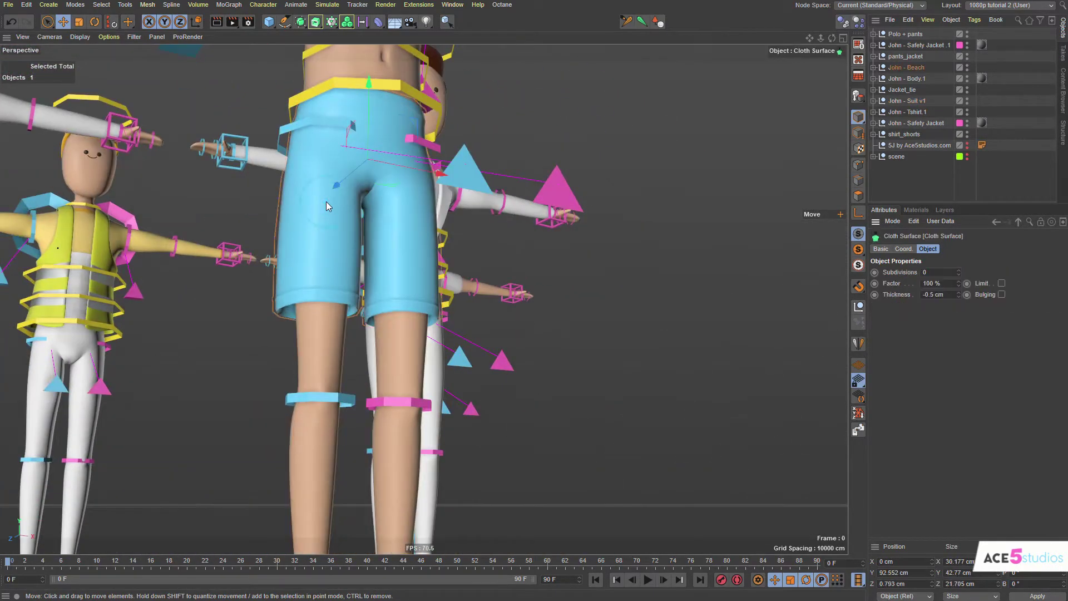
key("s")
left_click(1011, 132)
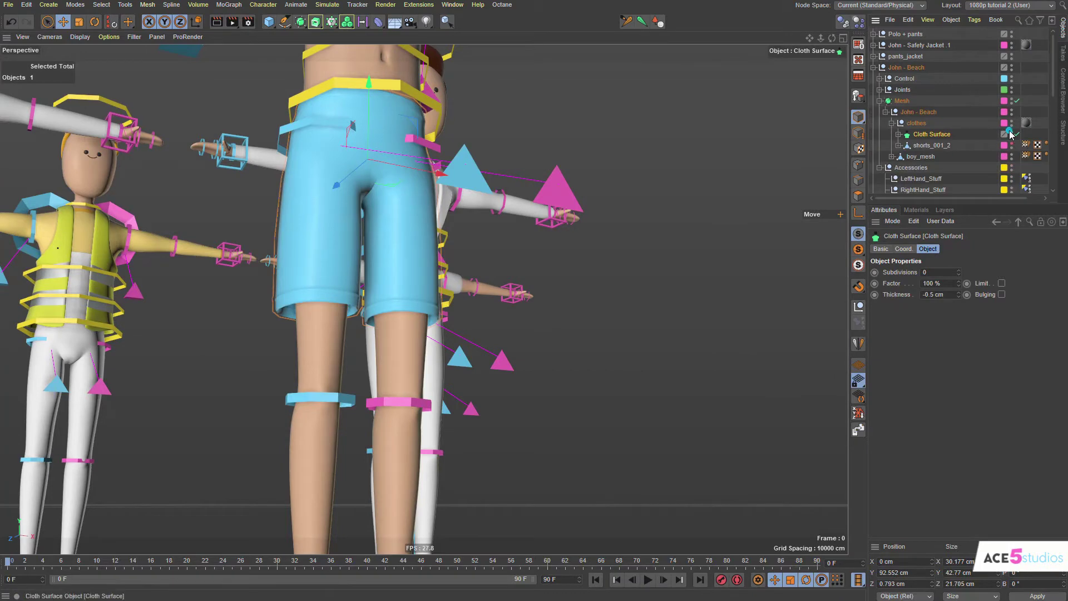
left_click(1011, 132)
left_click_drag(322, 150, 336, 155, "alt")
scroll(447, 194, "down", 3)
left_click_drag(447, 194, 555, 203, "alt")
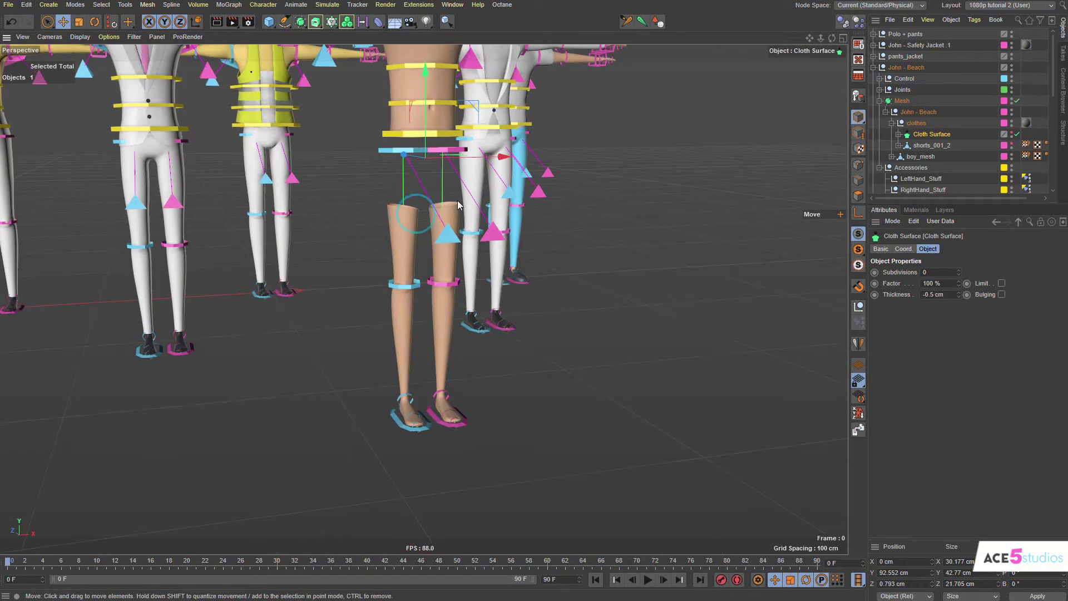
key("ctrl+z")
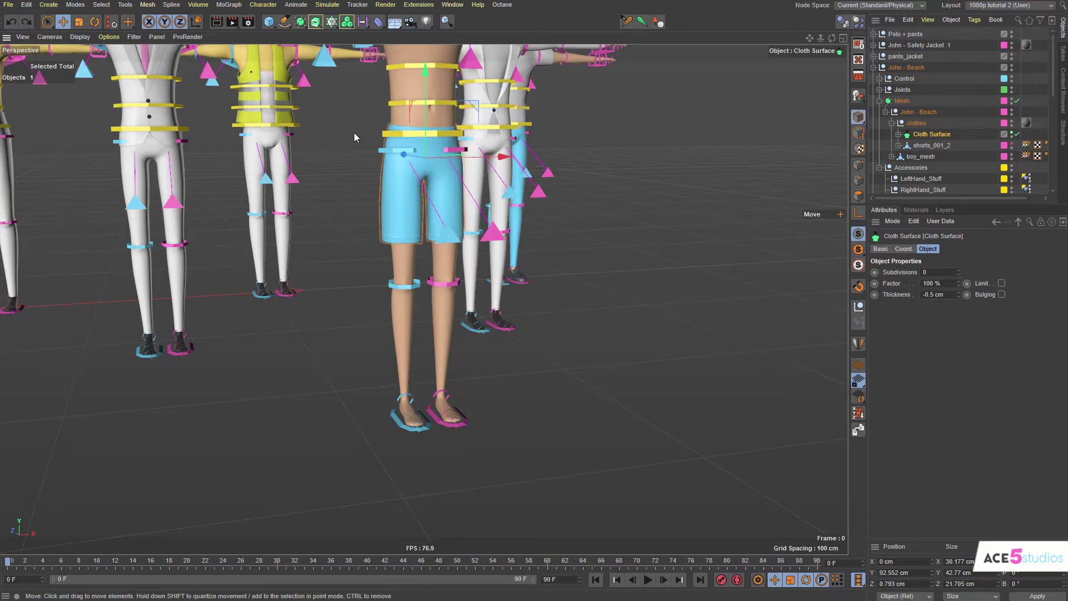
Select the pants_006 mesh of the open-jacket character, toggle its editor visibility and undo the change.
left_click_drag(495, 100, 378, 50, "alt")
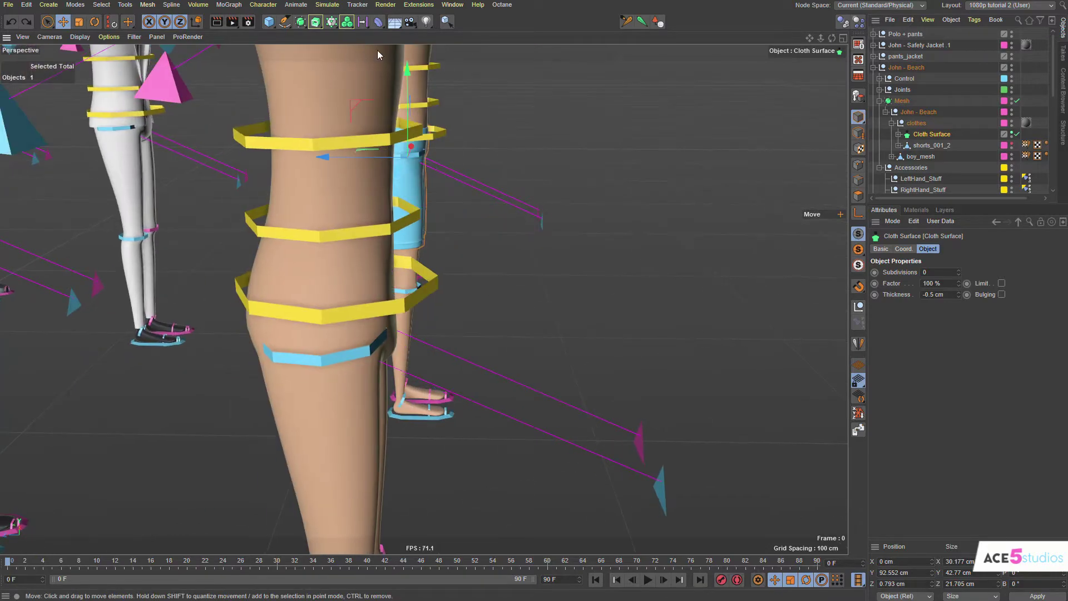
middle_click_drag(413, 179, 293, 234, "alt")
left_click_drag(295, 221, 134, 207, "alt")
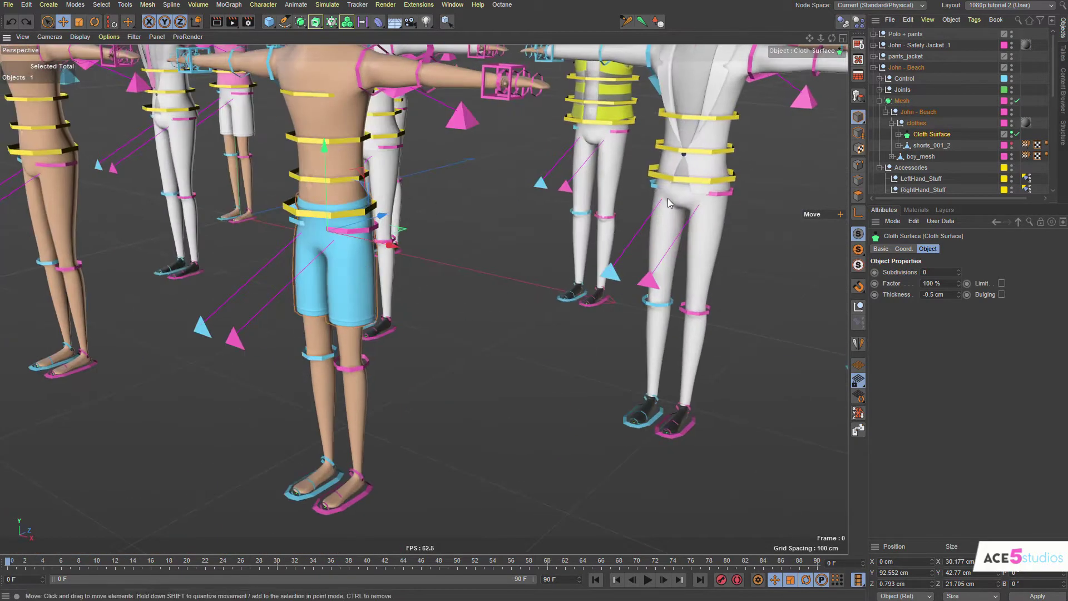
left_click_drag(668, 198, 446, 288, "alt")
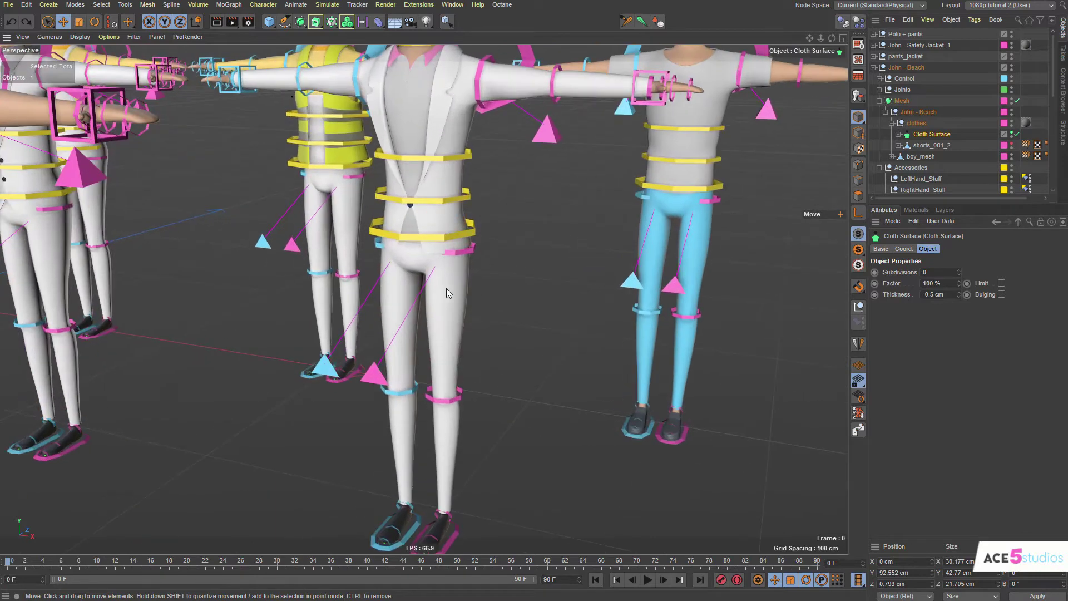
left_click(446, 288)
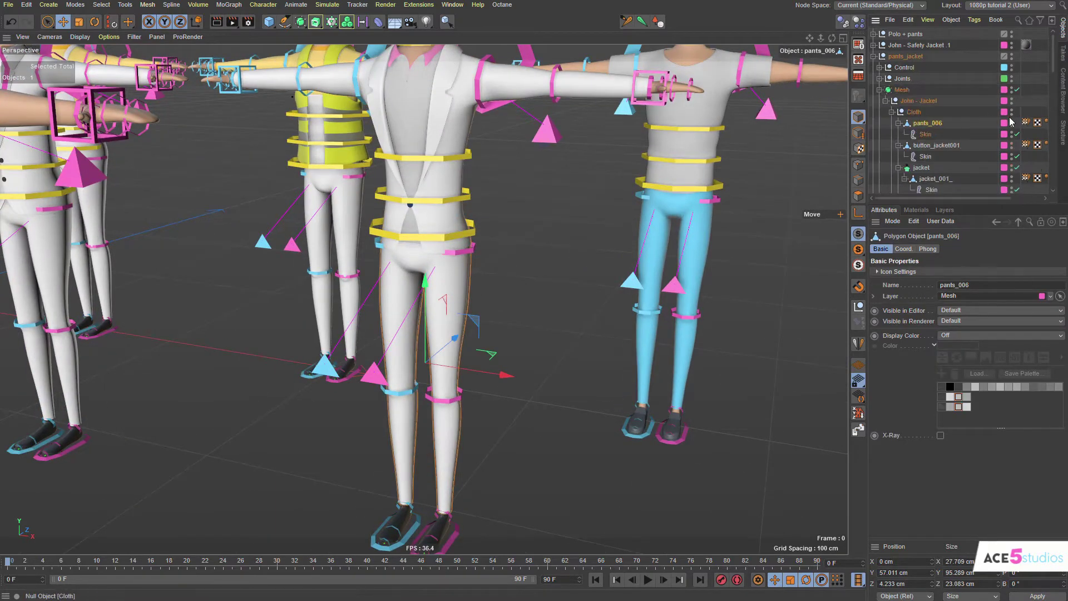
left_click(1012, 121)
key("ctrl+z")
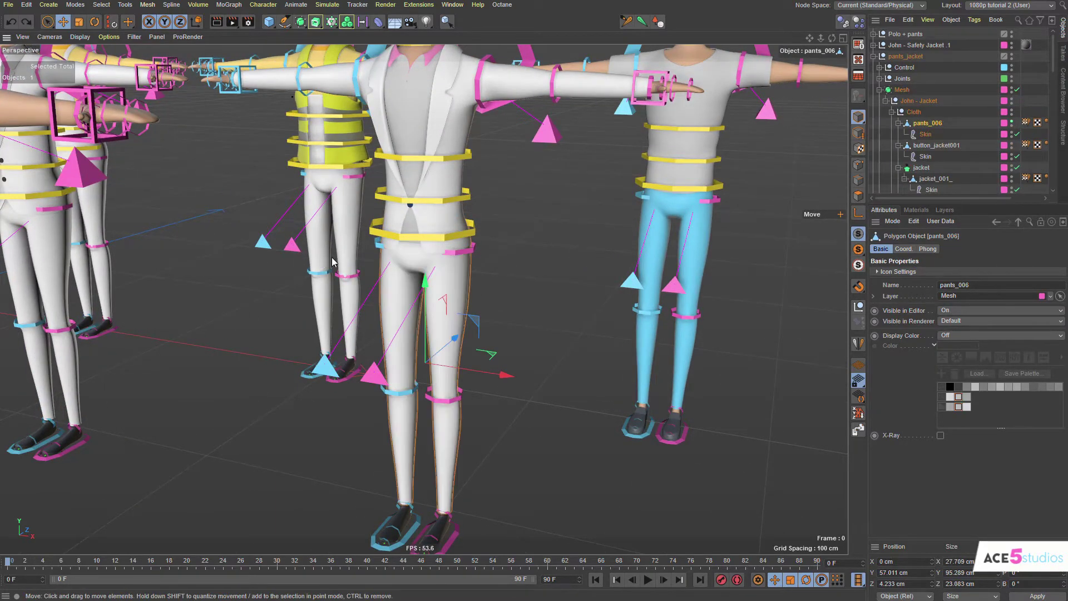
Hide the safety-jacket character's pants Cloth Surface, look at the geometry beneath from close up and undo the hiding.
middle_click_drag(335, 250, 445, 341, "alt")
right_click_drag(460, 352, 562, 337, "alt")
left_click_drag(494, 337, 542, 308, "alt")
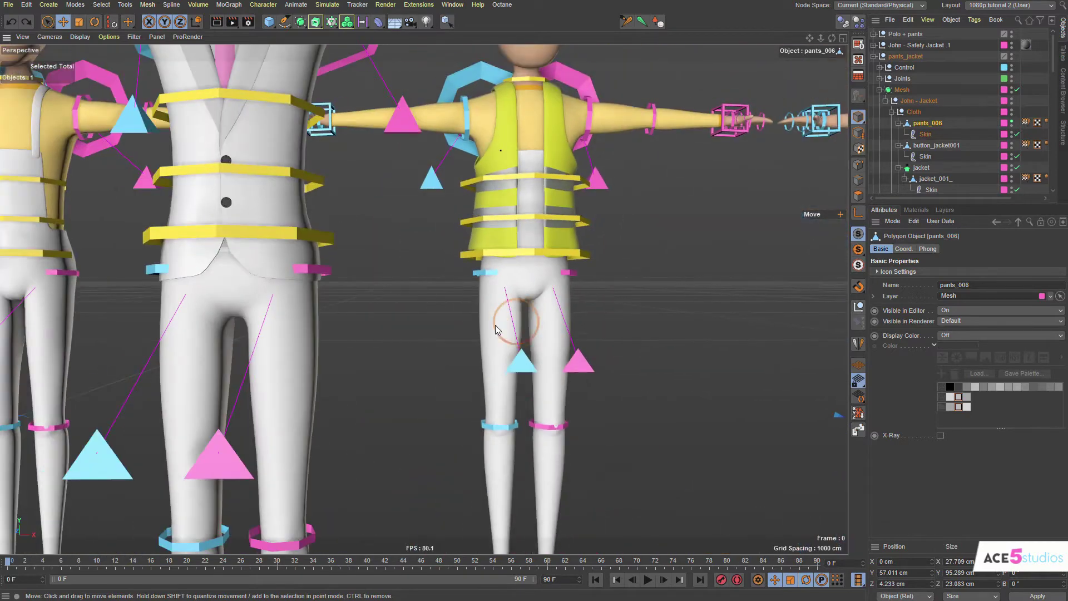
left_click(531, 323)
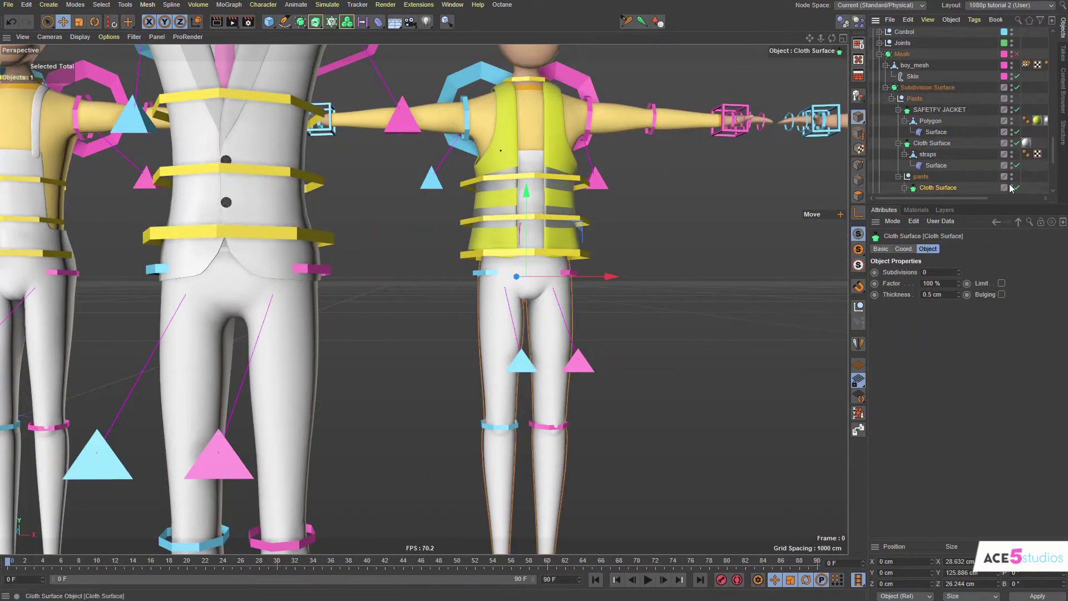
left_click(1012, 185)
left_click_drag(536, 254, 484, 286, "alt")
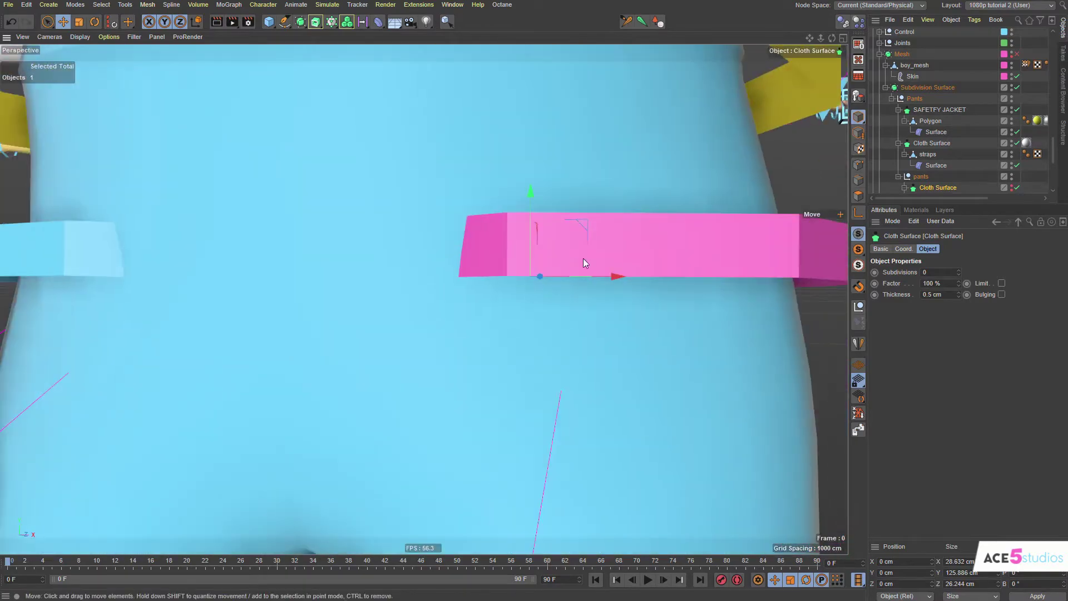
left_click_drag(583, 258, 495, 331, "alt")
scroll(681, 221, "down", 5)
scroll(756, 212, "up", 9)
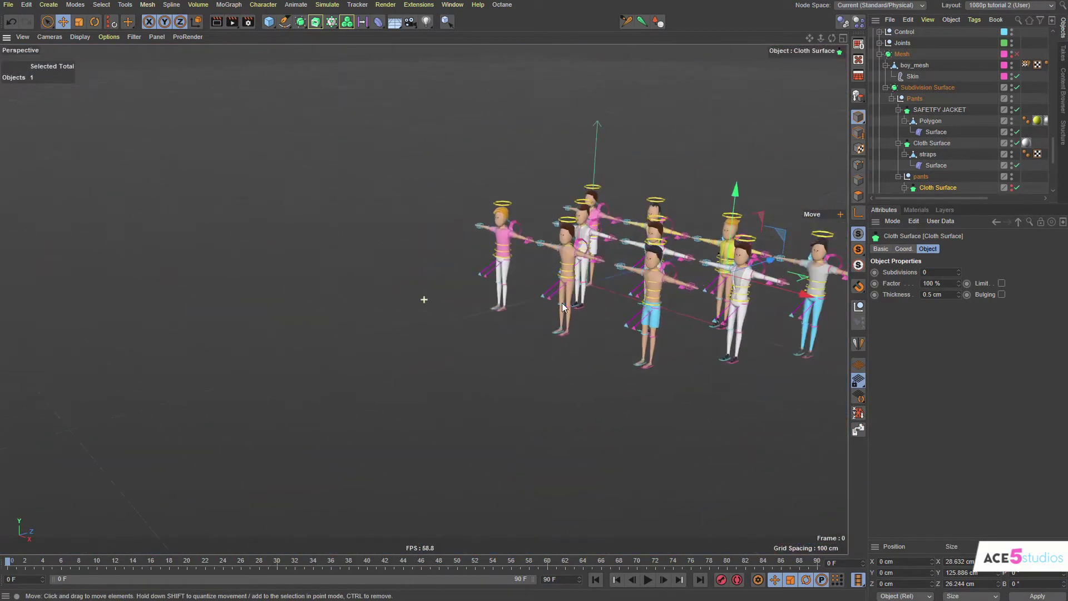
left_click_drag(772, 265, 816, 312, "alt")
middle_click_drag(816, 311, 673, 272, "alt")
key("ctrl+z")
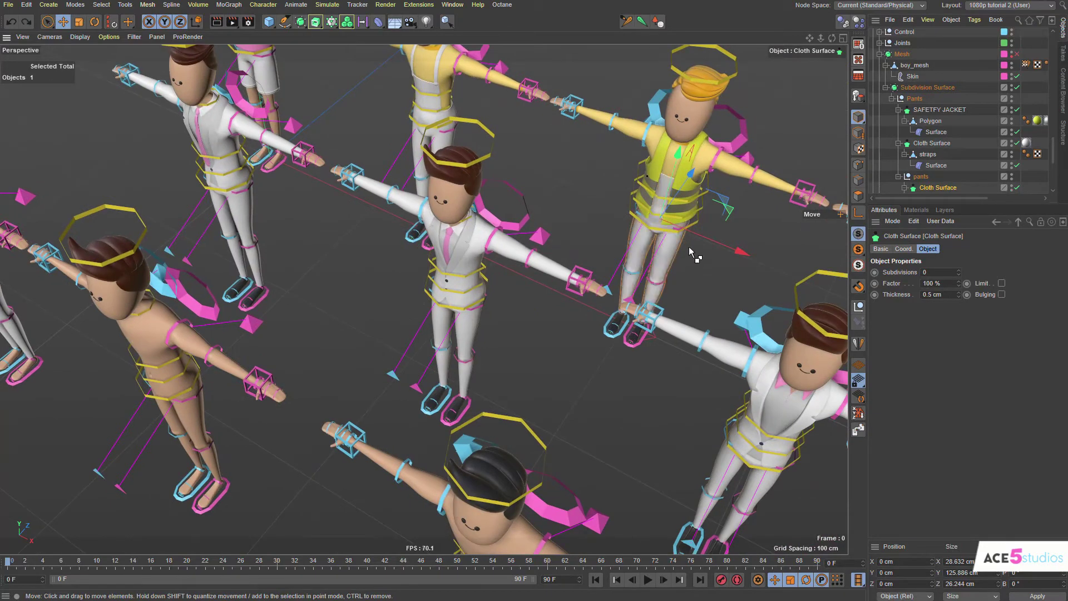
Select the safety-jacket character's pants again and look through the objects nested under them in the hierarchy.
left_click(975, 135)
left_click_drag(700, 188, 733, 165, "alt")
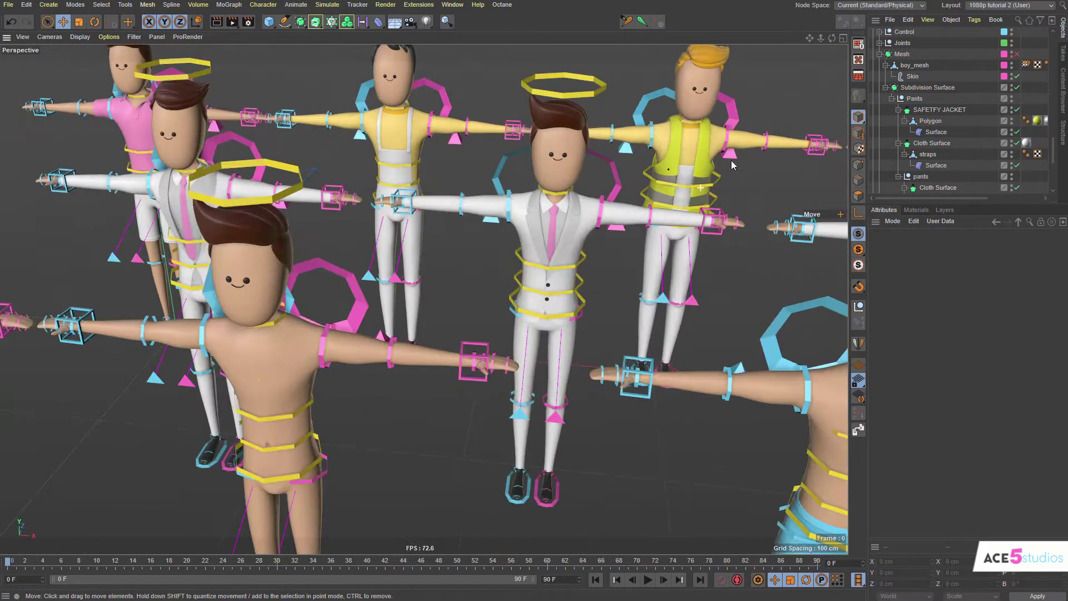
left_click(648, 315)
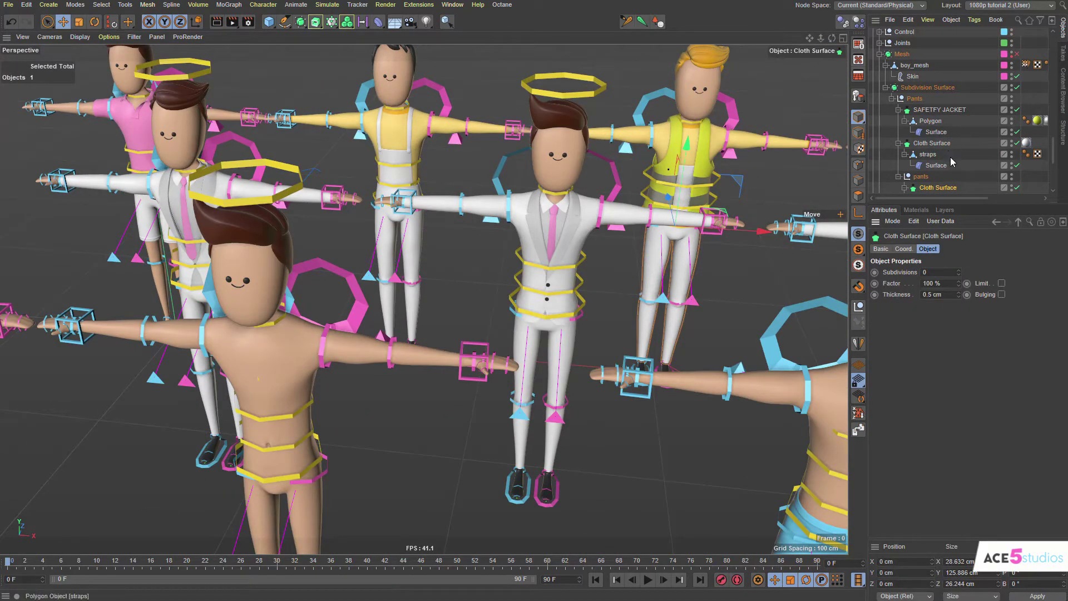
scroll(948, 149, "down", 3)
Select the beach character's shorts, expand their Cloth Surface hierarchy and select the Skin deformer under the shorts mesh.
middle_click_drag(601, 384, 509, 263, "alt")
scroll(589, 279, "down", 5)
scroll(510, 262, "up", 3)
left_click(510, 263)
left_click(504, 268)
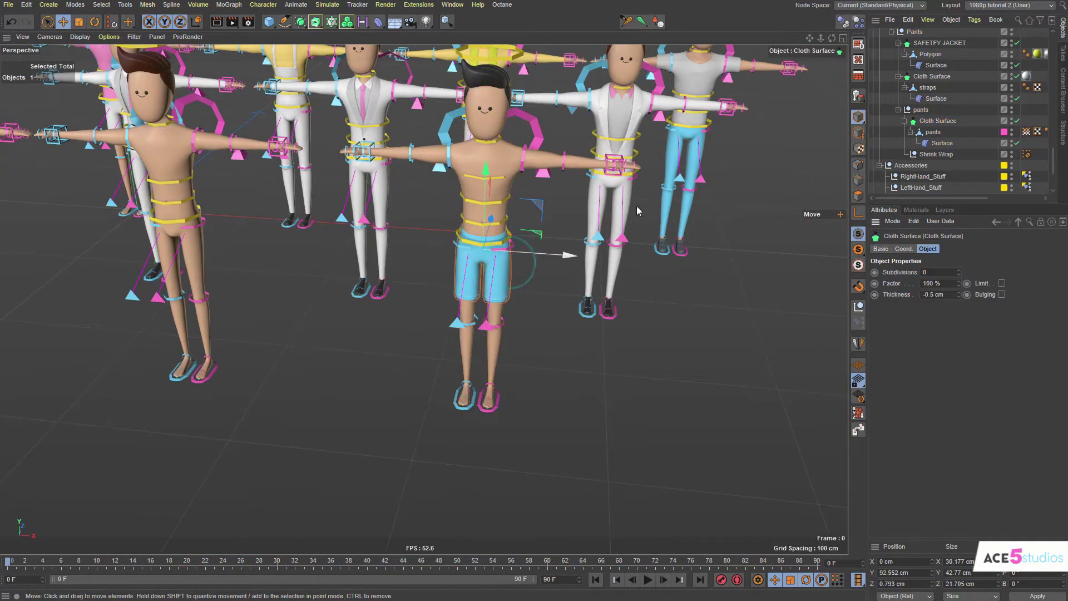
key("s")
left_click(897, 33)
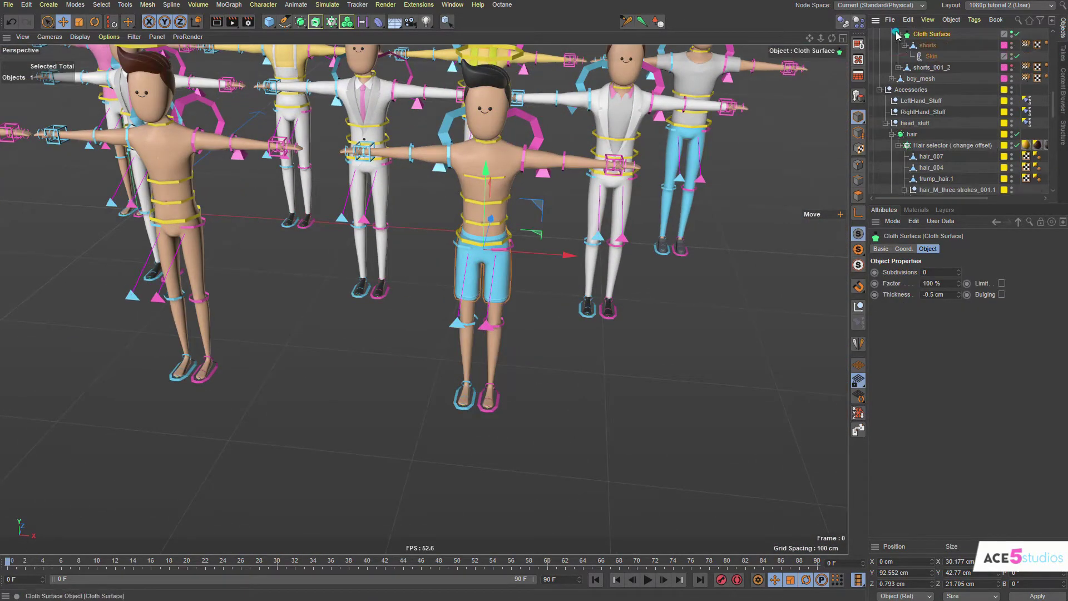
left_click(917, 56)
Expand the beach character's boy_mesh and disable the Skin deformer under it.
scroll(529, 361, "down", 3)
middle_click_drag(527, 361, 495, 237, "alt")
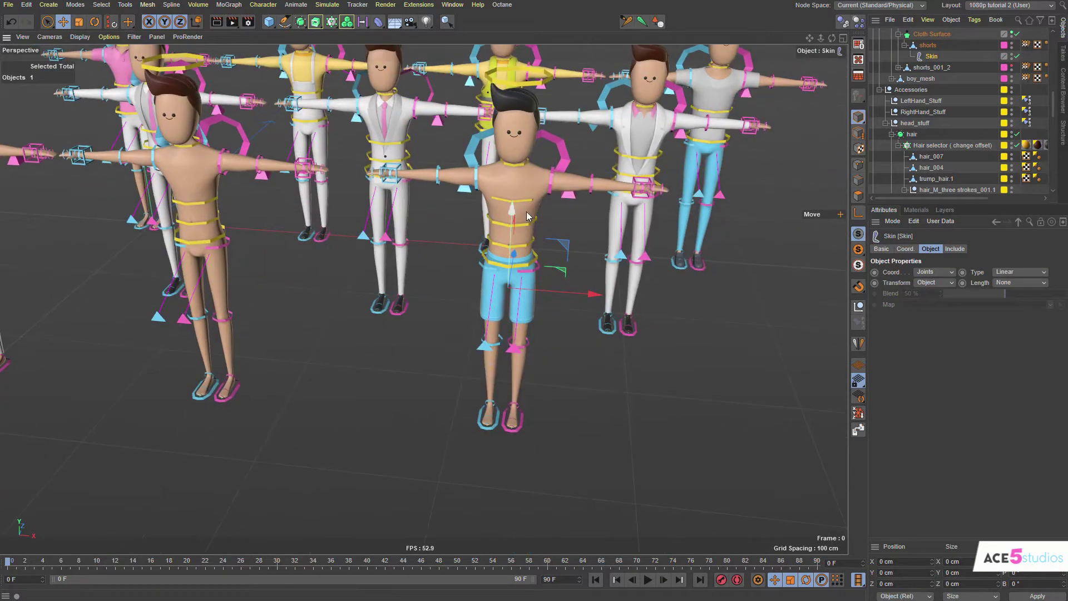
left_click_drag(519, 328, 508, 267, "alt")
scroll(508, 267, "up", 2)
left_click(520, 137)
left_click(913, 80)
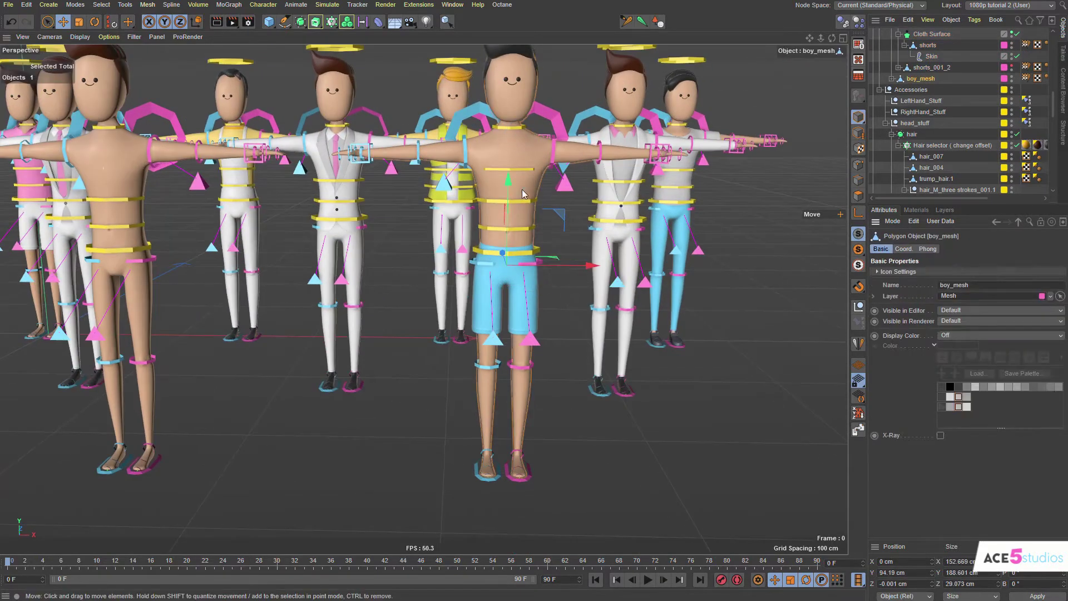
left_click(893, 79)
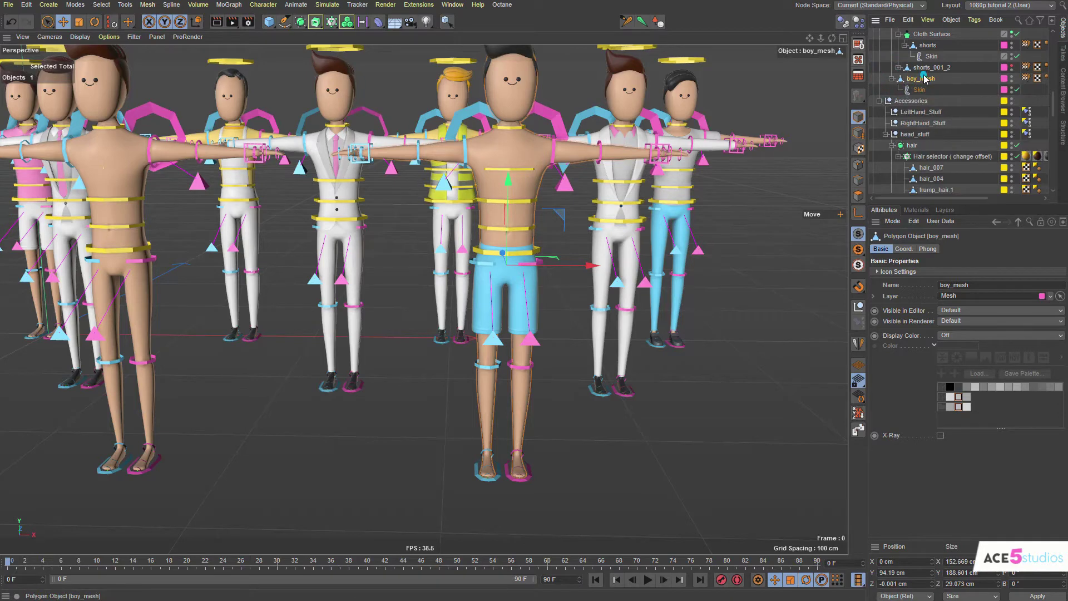
left_click(1016, 90)
Try moving the beach character's left leg IK controller and undo the move.
left_click(520, 473)
mouse_move(523, 476)
left_mouse_down()
mouse_move(576, 501)
mouse_move(601, 499)
mouse_move(480, 375)
mouse_move(516, 481)
mouse_move(517, 472)
left_mouse_up()
key("ctrl+z")
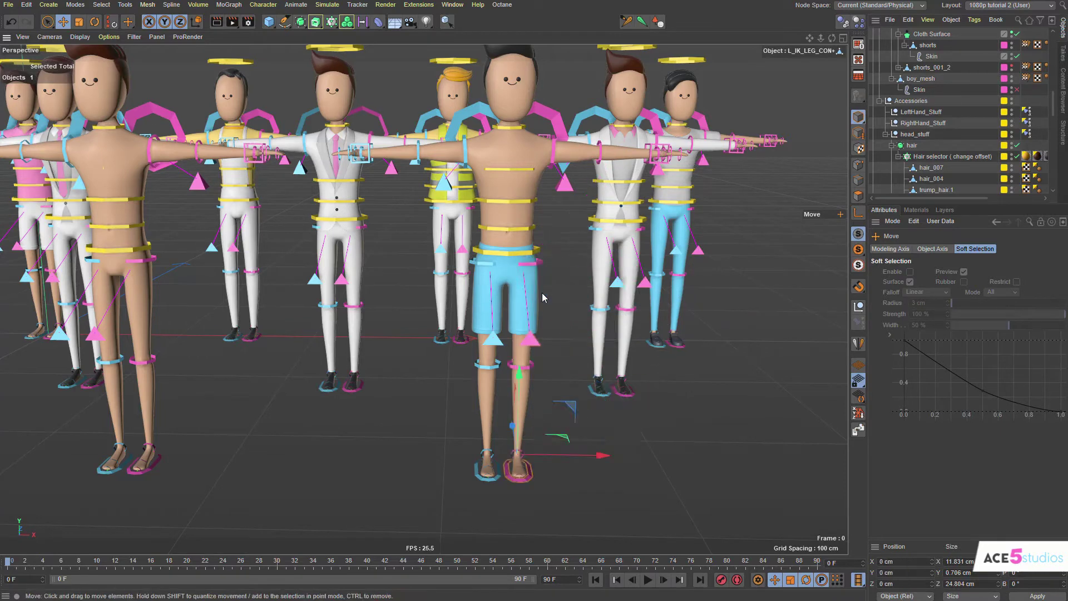
Locate the safety-jacket character's boy_mesh in the hierarchy and disable its Skin deformer.
left_click_drag(535, 378, 485, 365, "alt")
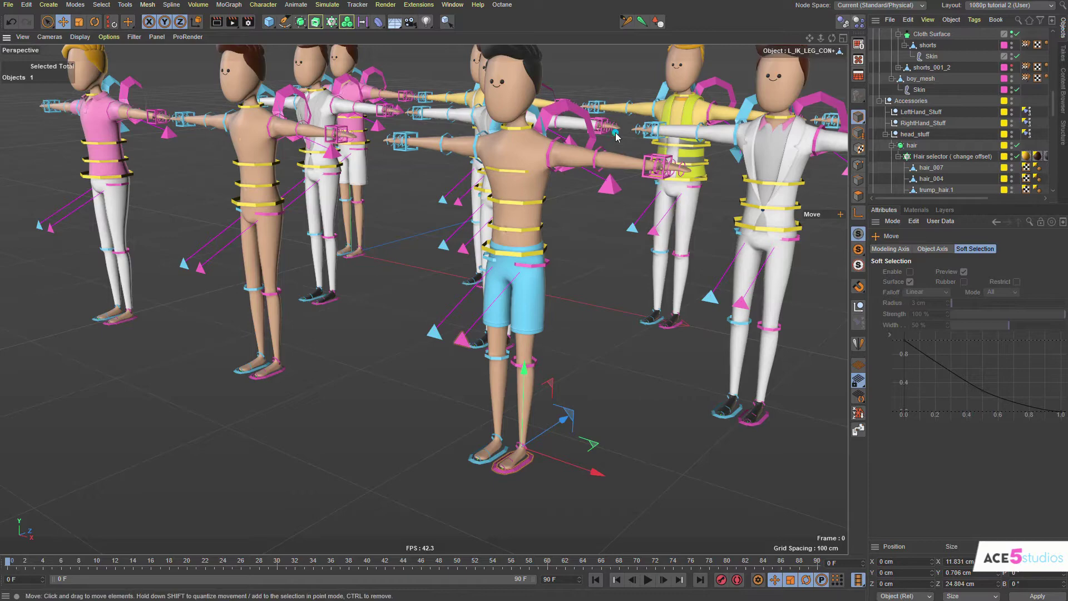
left_click_drag(579, 178, 548, 267, "alt")
middle_click_drag(496, 145, 424, 299, "alt")
right_click_drag(534, 345, 597, 351, "alt")
left_click_drag(597, 351, 606, 321, "alt")
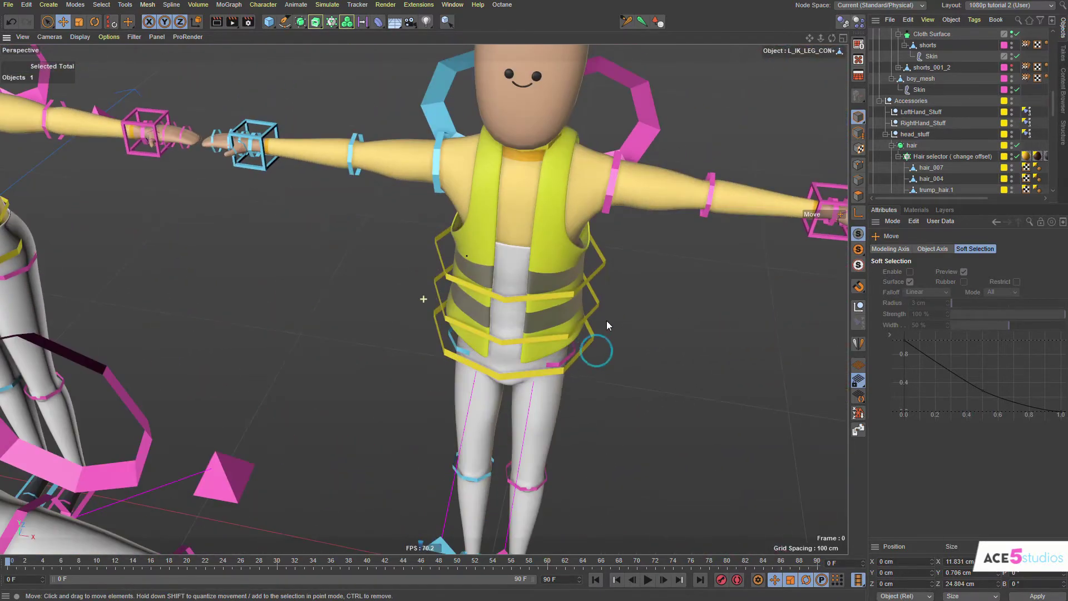
left_click(537, 89)
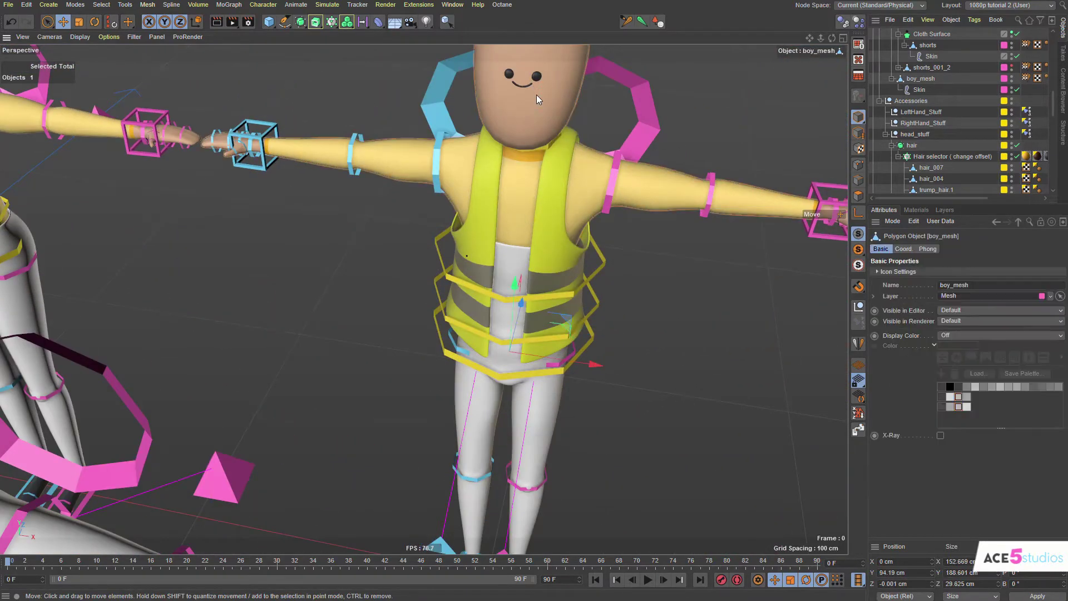
left_click(632, 108)
scroll(947, 111, "down", 3)
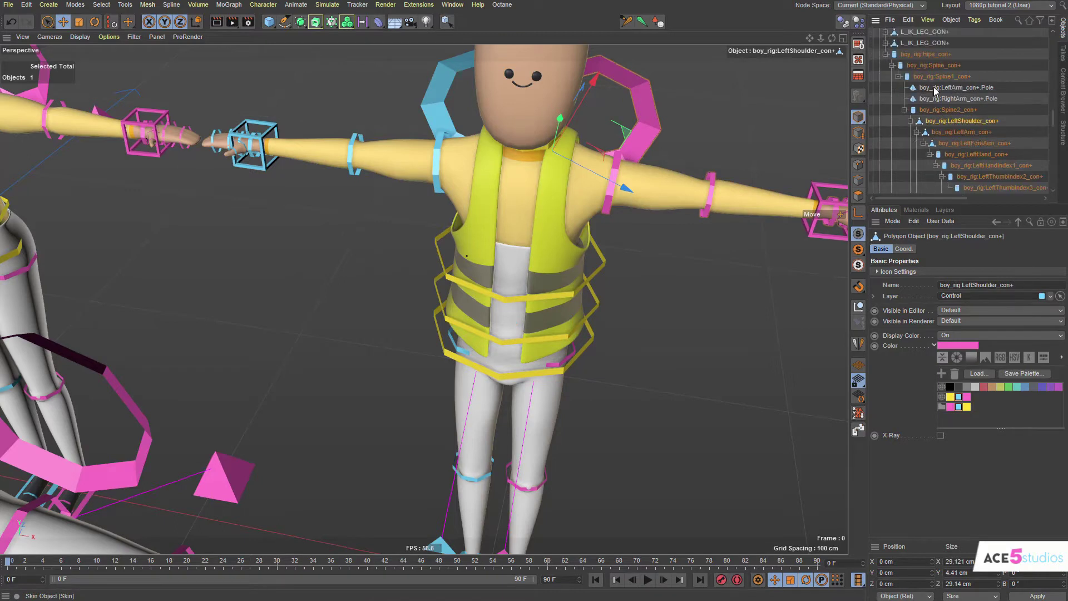
left_click(503, 107)
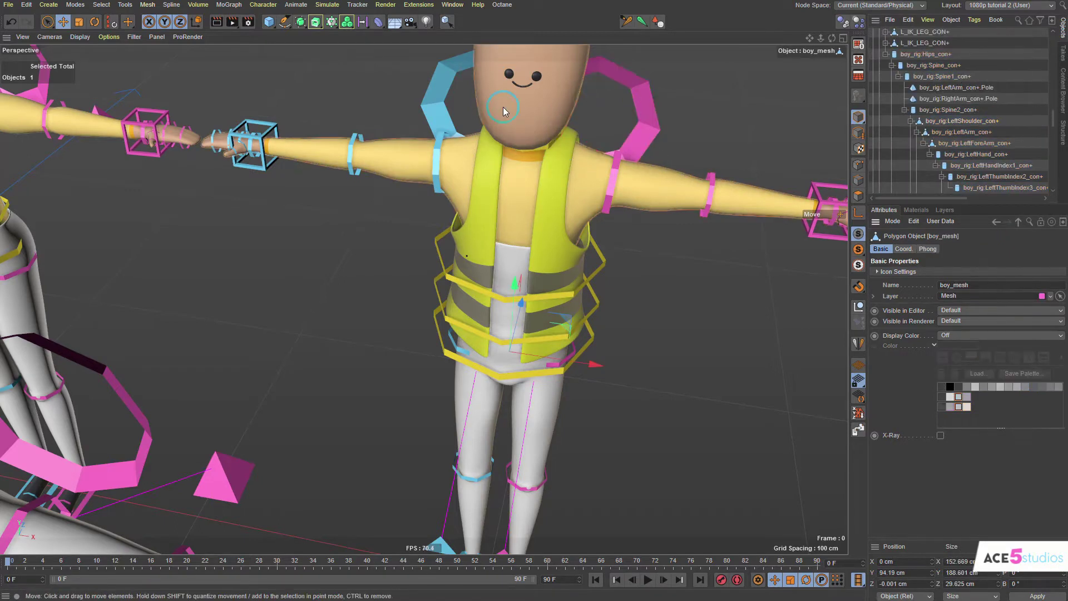
scroll(982, 114, "down", 5)
scroll(946, 126, "right", 3)
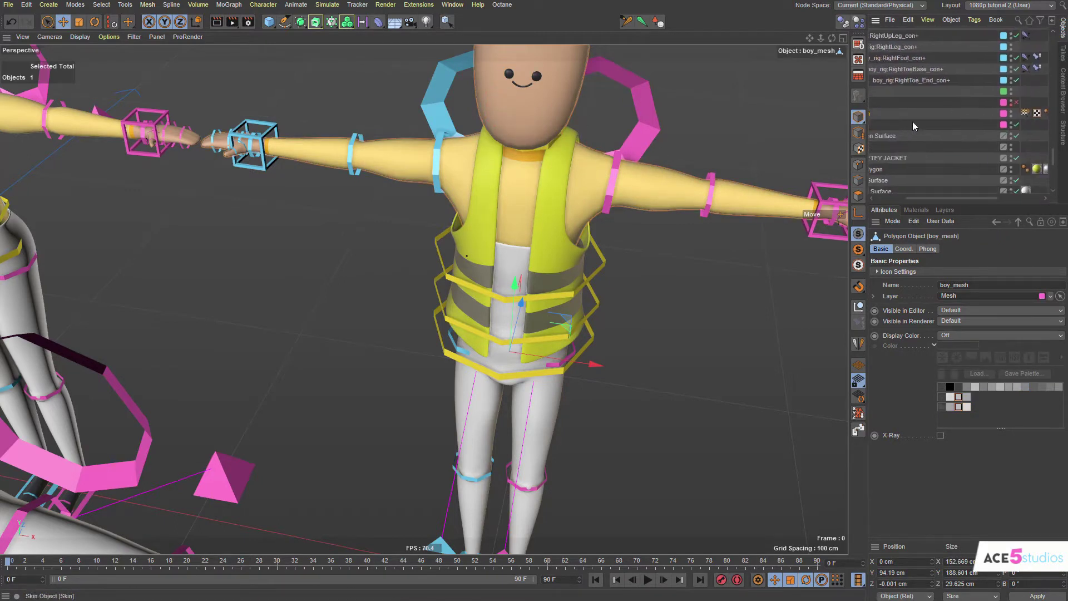
left_click(1017, 125)
Try moving the safety-jacket character's left leg IK controller and undo the move.
scroll(564, 375, "down", 4)
middle_click_drag(564, 375, 583, 222, "alt")
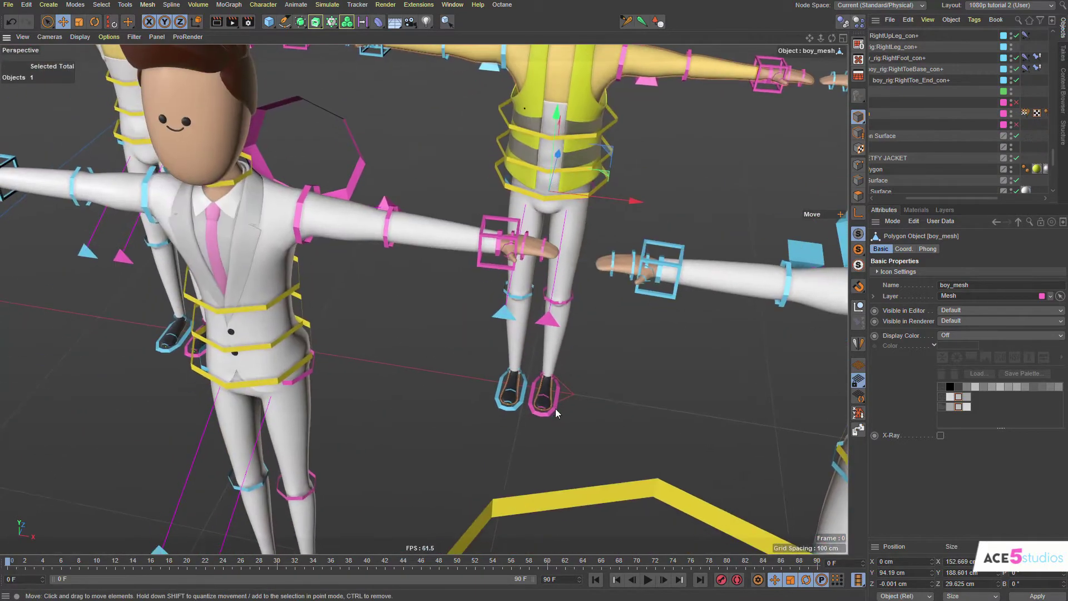
left_click(551, 412)
left_click_drag(434, 482, 554, 443)
left_click_drag(561, 349, 568, 328, "alt")
left_click_drag(611, 264, 597, 360, "alt")
key("ctrl+z")
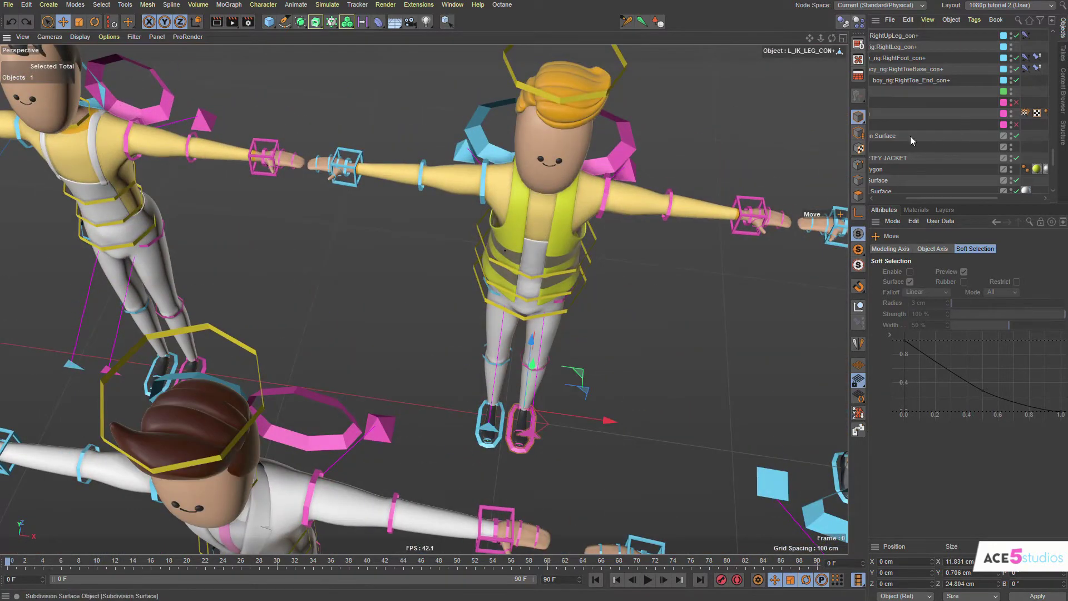
Examine the safety-jacket character's clothing hierarchy and select its body mesh, finger controllers, head and hair in turn.
middle_click_drag(917, 131, 991, 86)
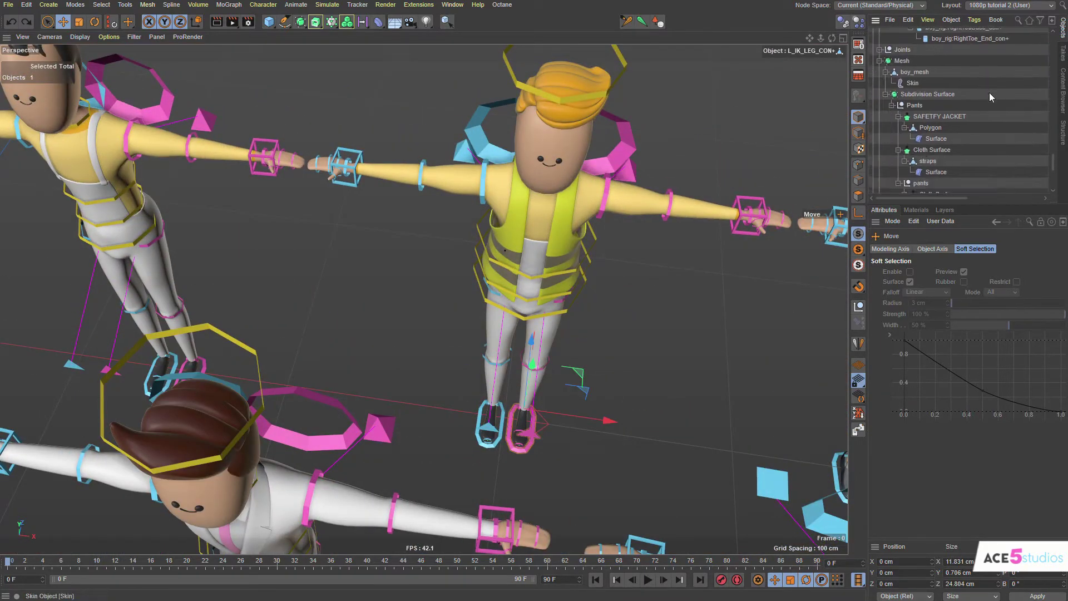
left_click(580, 163)
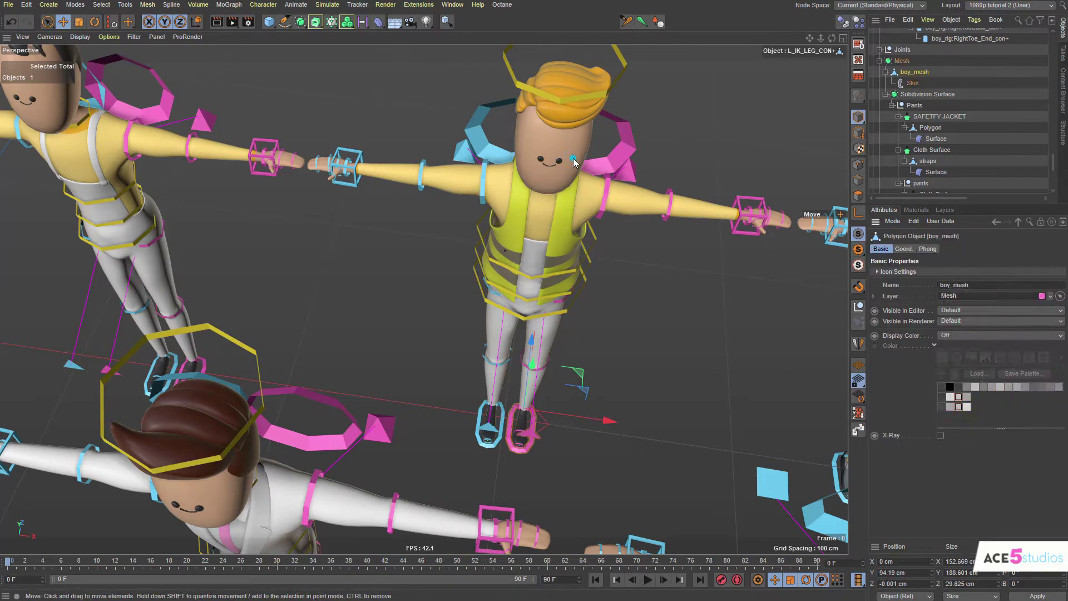
left_click(610, 160)
key("s")
middle_click(981, 90)
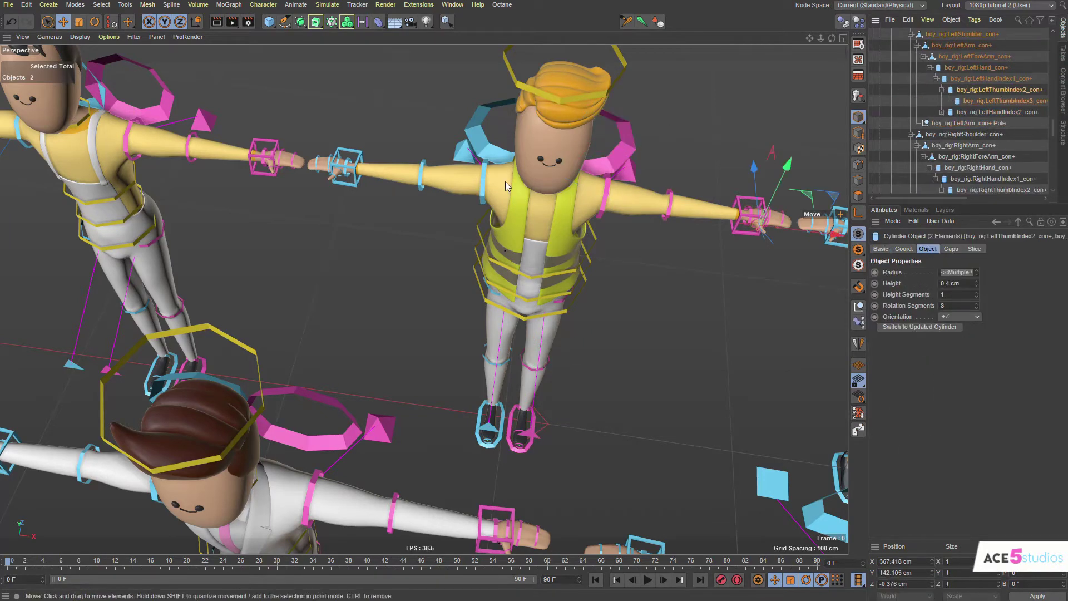
left_click(553, 135)
scroll(560, 167, "down", 5)
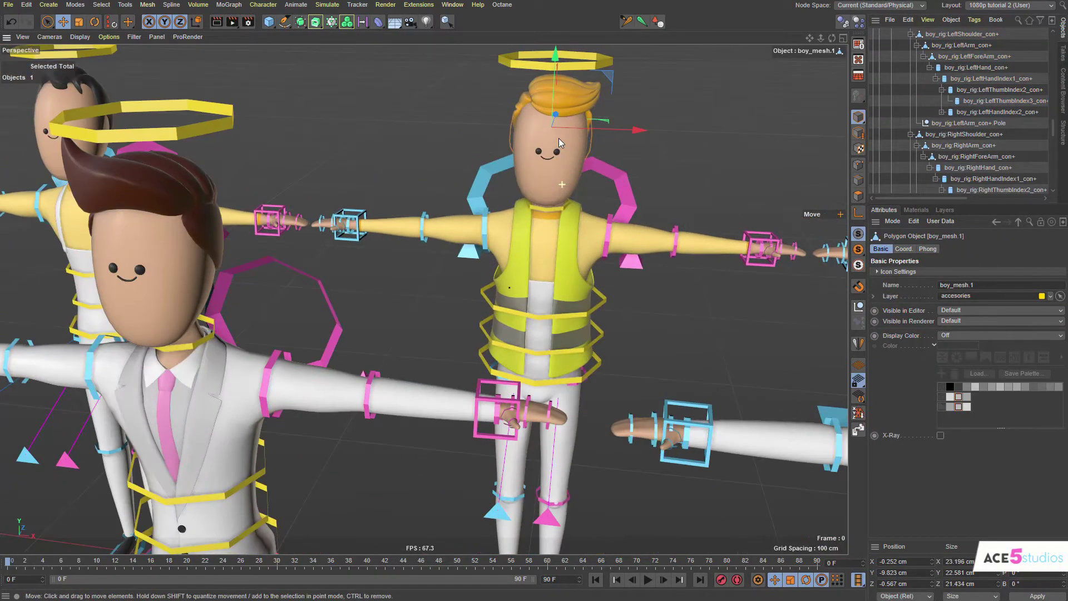
left_click(536, 141)
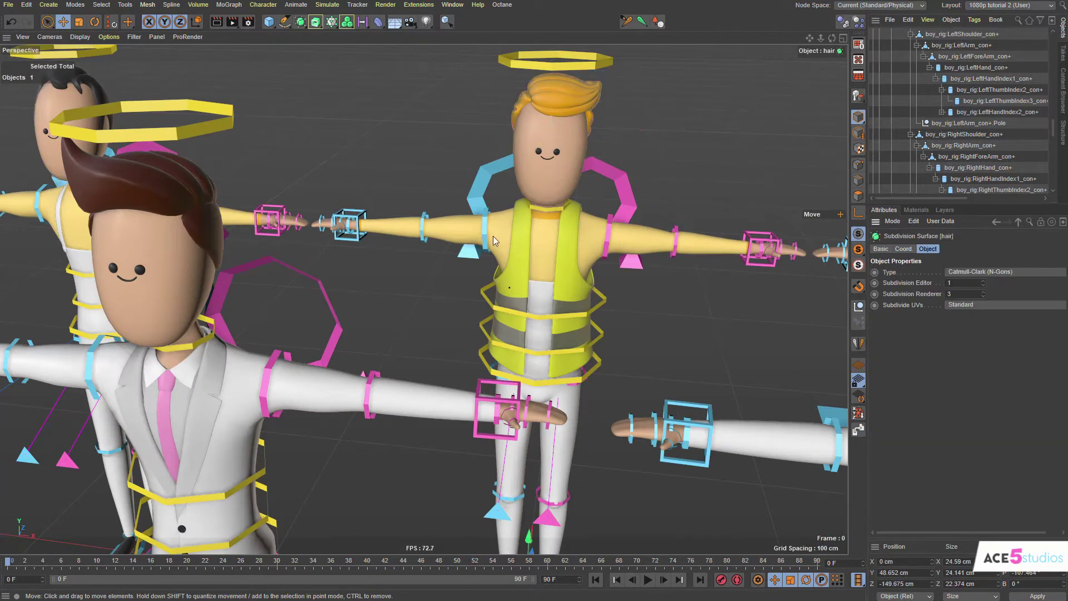
left_click(453, 234)
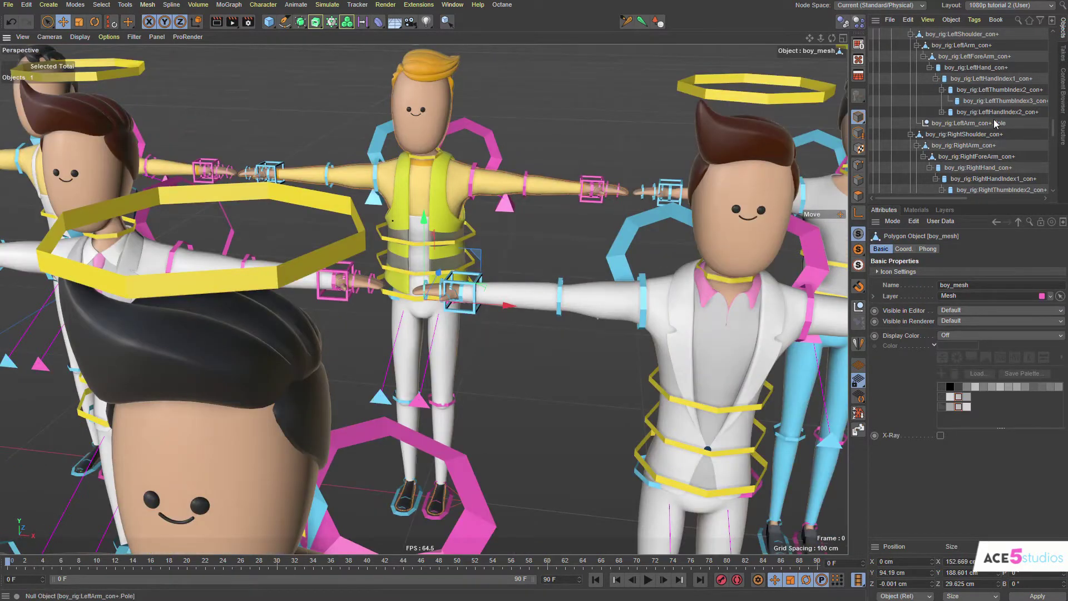
scroll(994, 119, "down", 6)
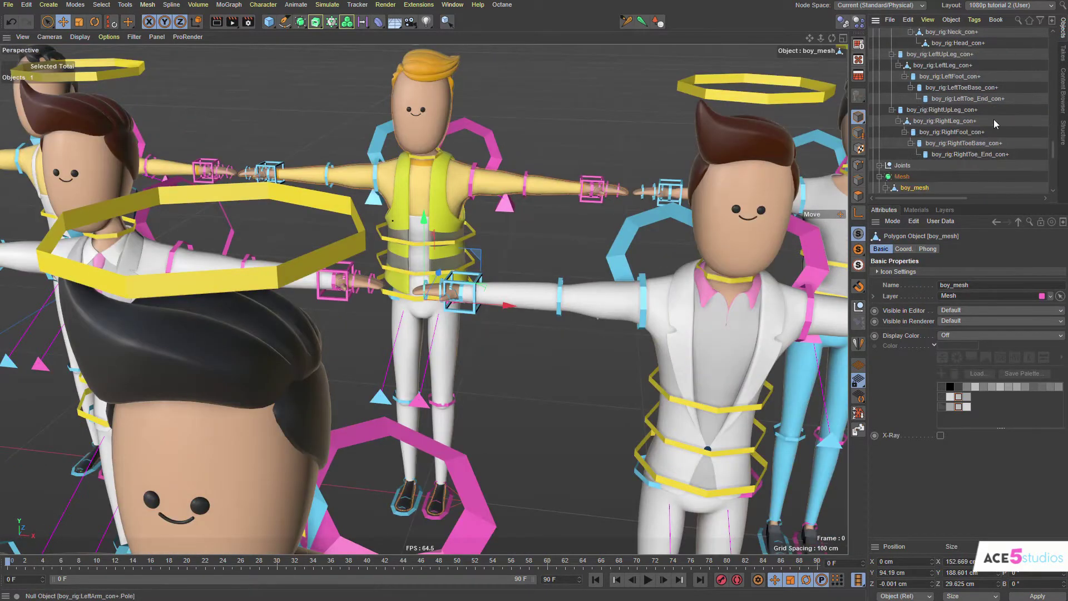
middle_click_drag(988, 125, 944, 121)
Copy the undressed brown-haired character's complete rig and paste it into a new project.
right_click_drag(412, 200, 345, 248, "alt")
left_click(547, 420)
middle_click_drag(415, 361, 556, 327, "alt")
left_click_drag(375, 356, 410, 361, "alt")
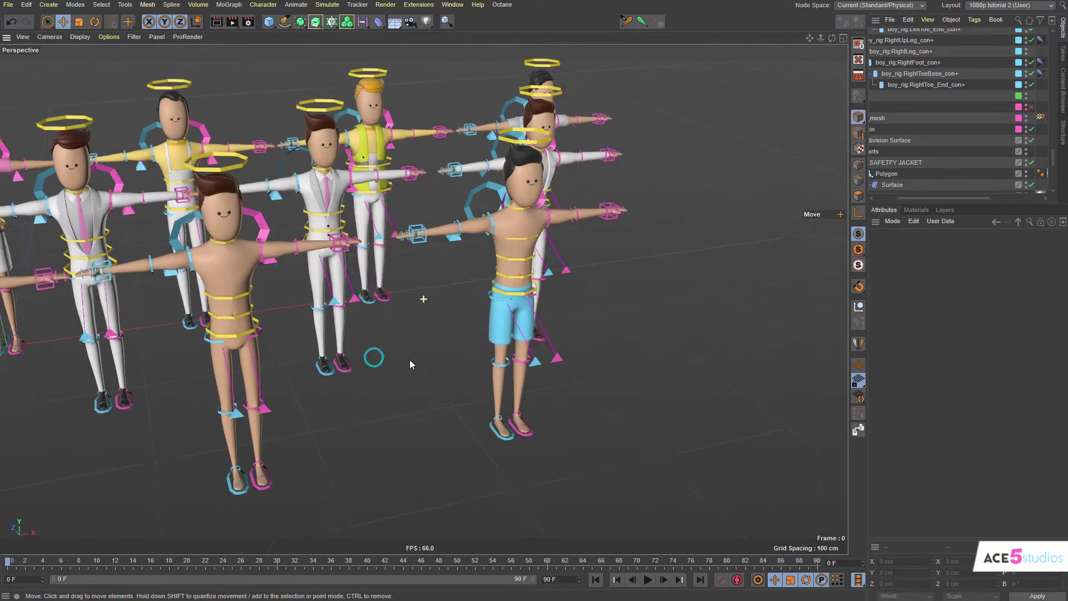
left_click_drag(293, 214, 375, 329, "alt")
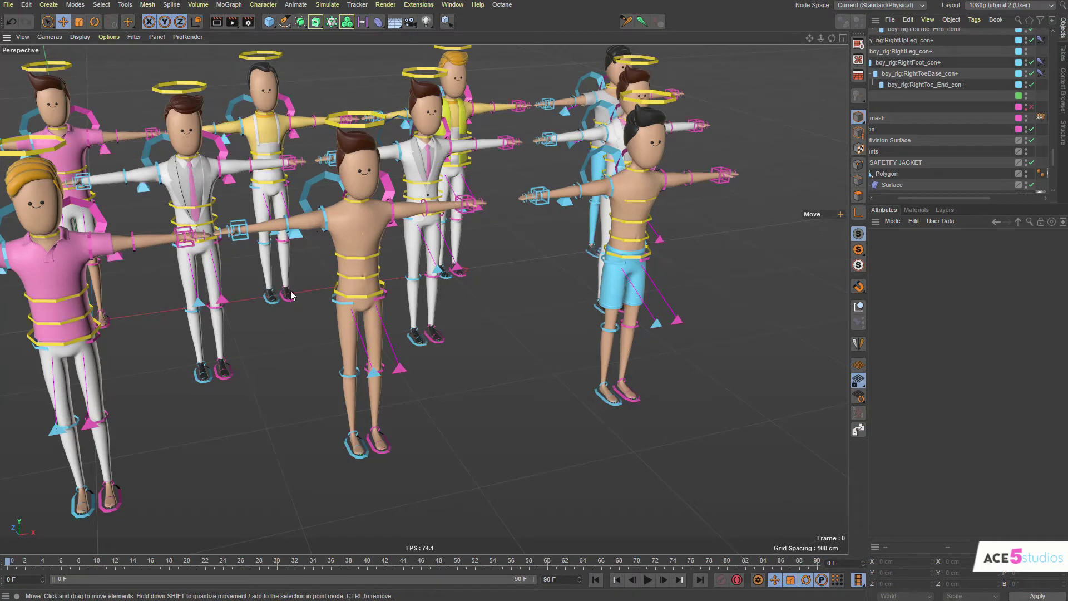
left_click(342, 218)
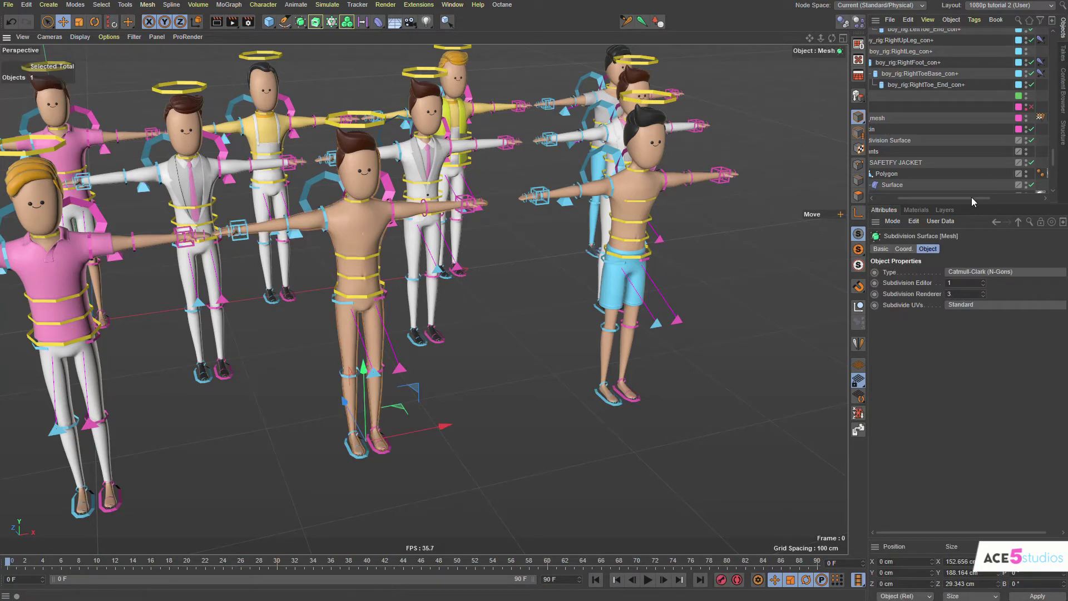
left_click_drag(971, 197, 895, 202)
scroll(952, 102, "up", 10)
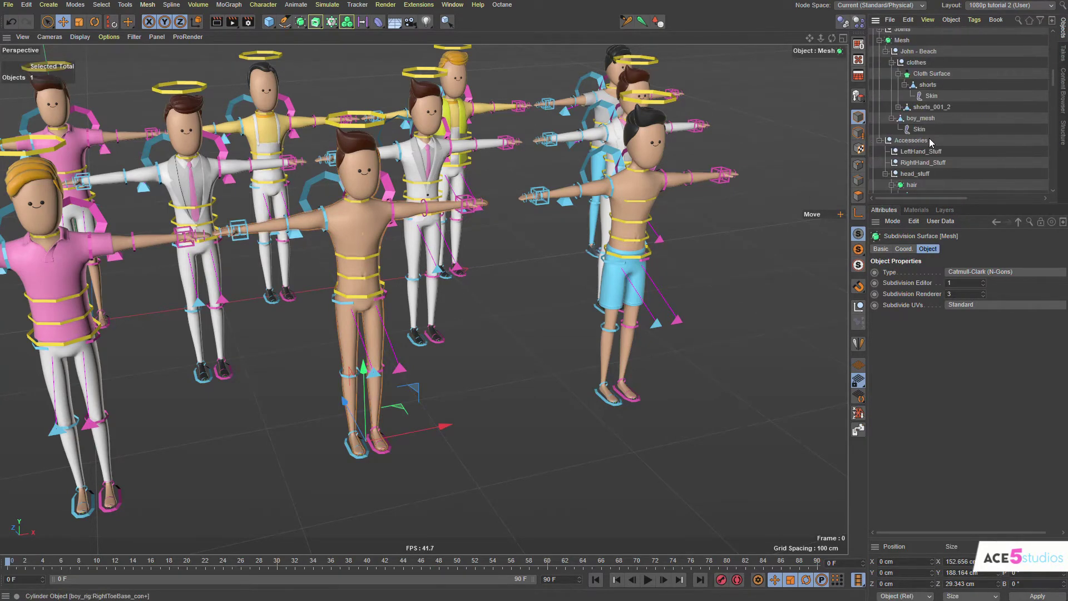
scroll(902, 84, "up", 10)
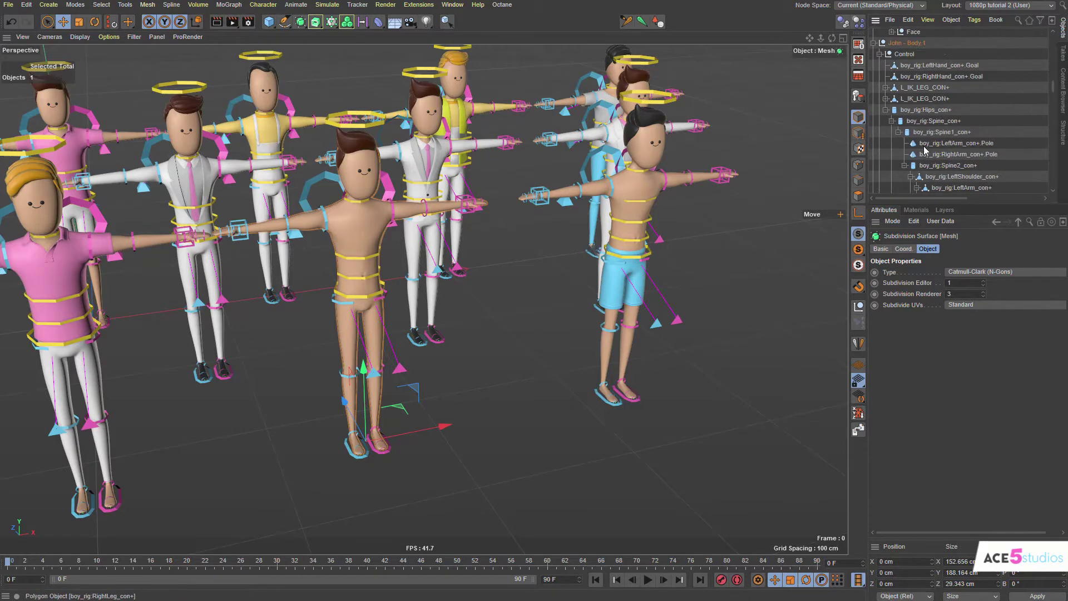
left_click(875, 43)
left_click(909, 44)
scroll(912, 51, "up", 2)
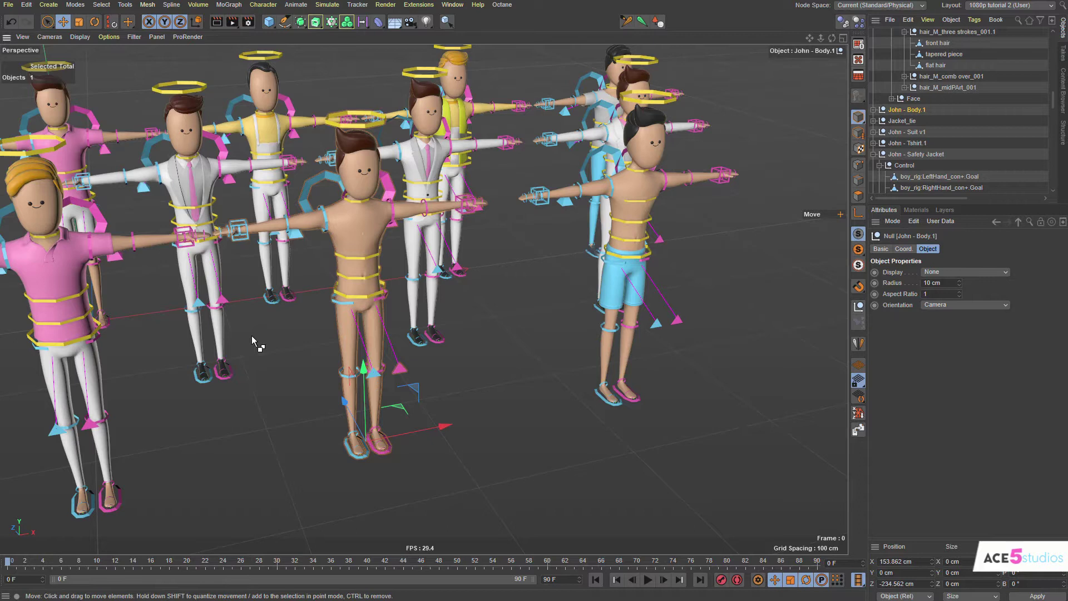
key("ctrl+c")
key("ctrl+n")
key("ctrl+v")
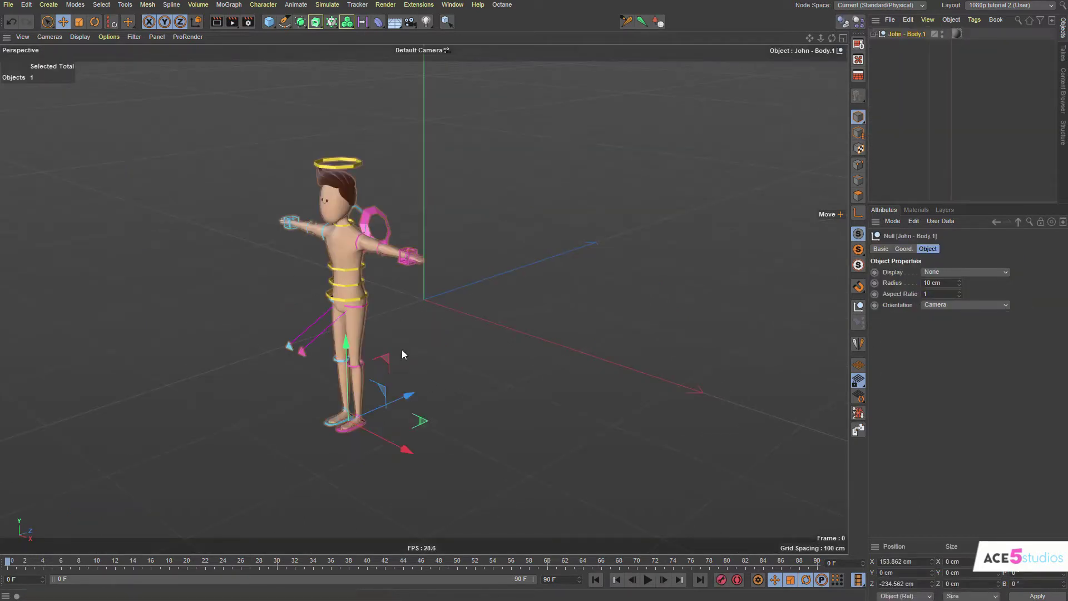
Reset the pasted rig's position to the world origin and frame it from the front.
left_click(111, 22)
left_click_drag(427, 217, 557, 298, "alt")
middle_click_drag(439, 312, 449, 374, "alt")
scroll(448, 374, "up", 5)
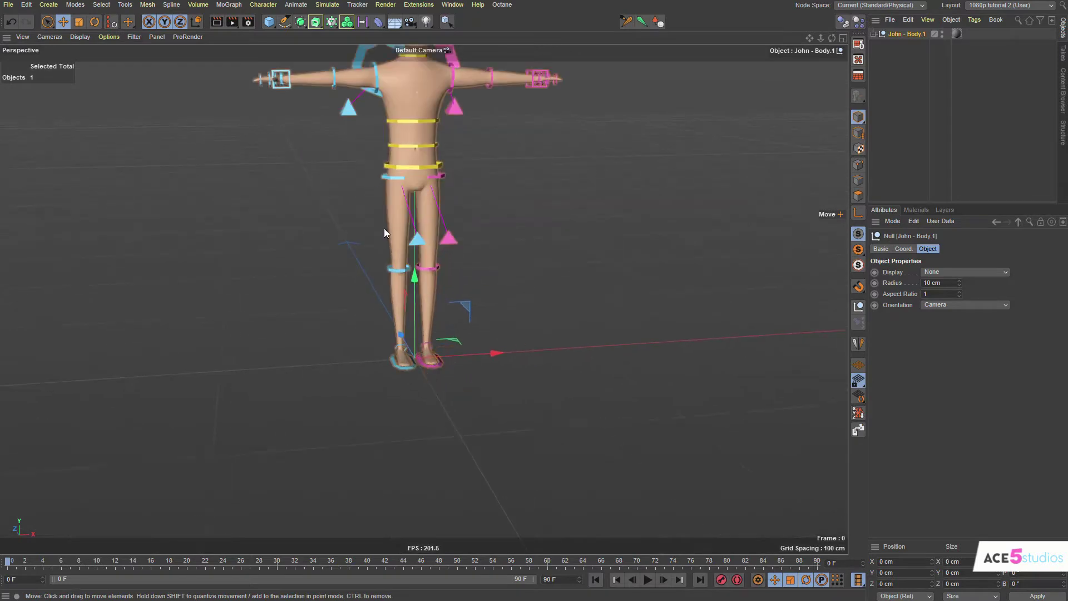
middle_click_drag(384, 228, 406, 370, "alt")
left_click_drag(429, 402, 443, 373, "alt")
middle_click_drag(443, 372, 434, 346, "alt")
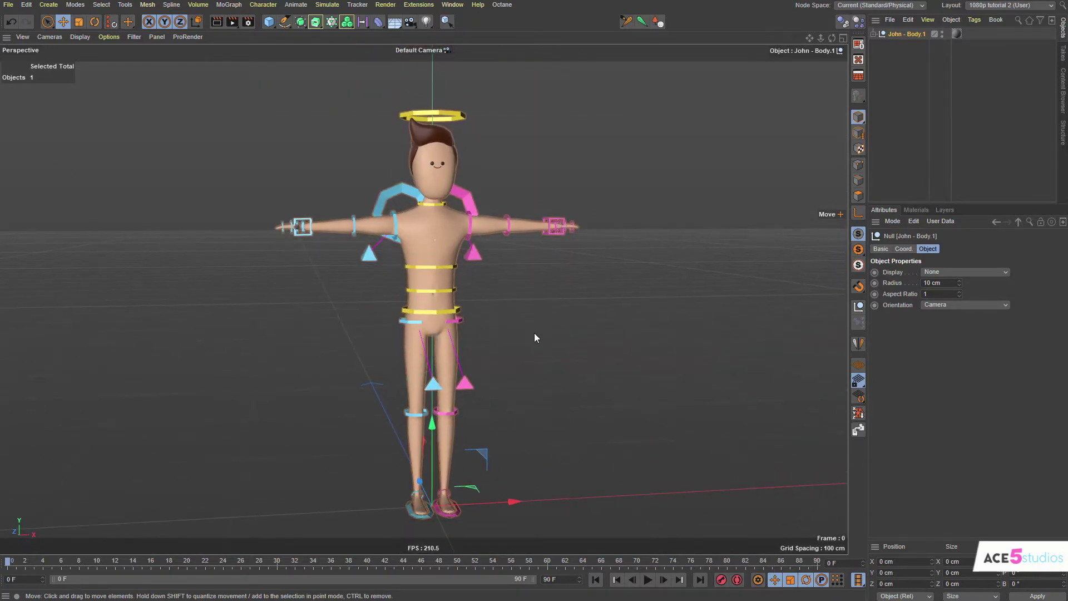
Hide the Control and Joint layers in the viewport, leaving the Mesh and accesories layers displayed.
left_click(587, 303)
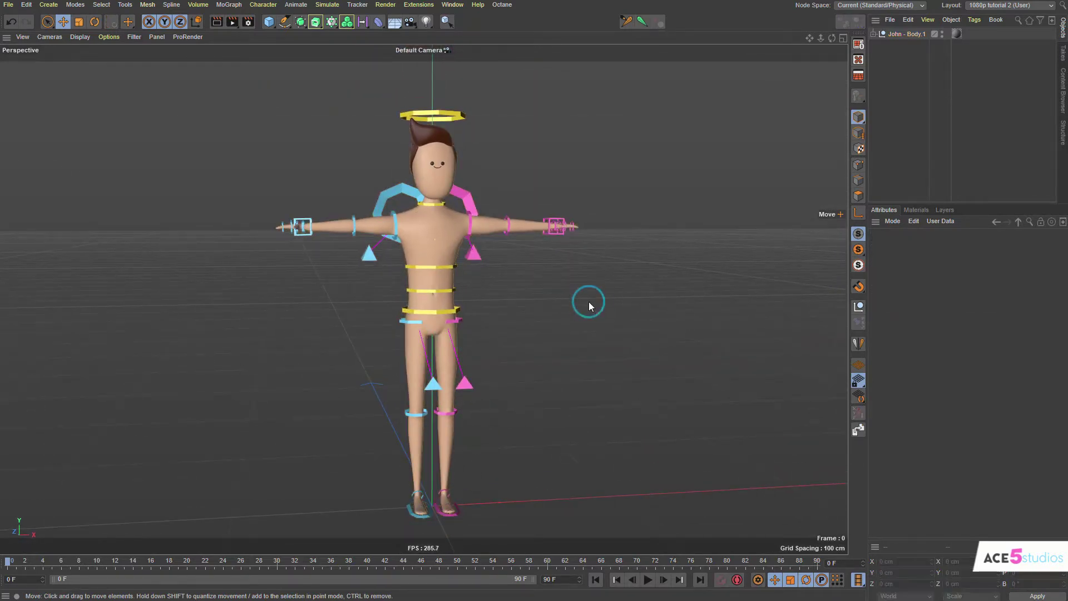
left_click(946, 210)
left_click_drag(941, 243, 942, 252)
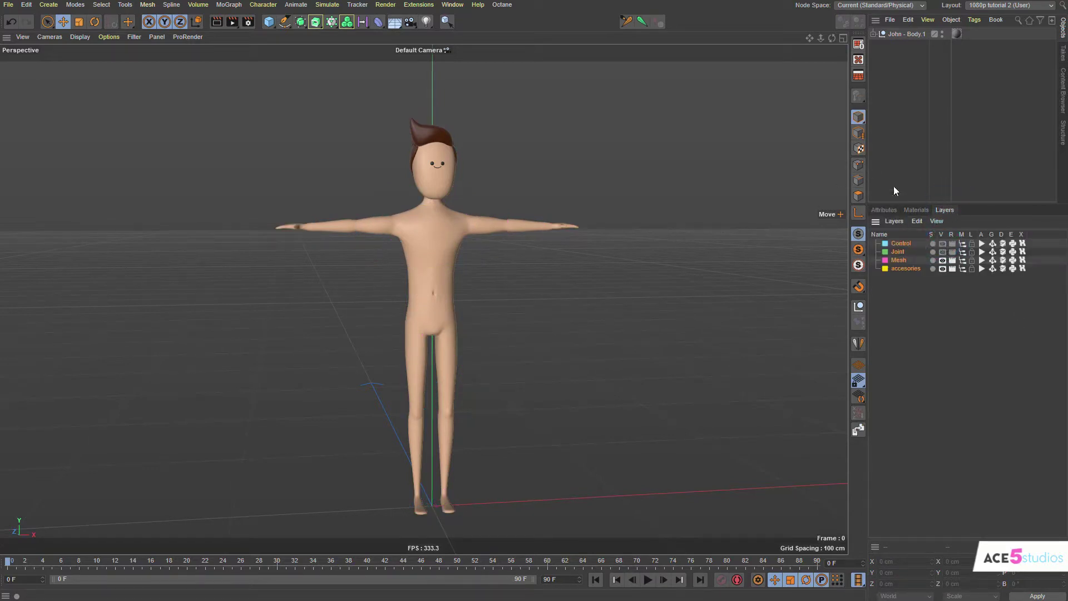
left_click(894, 210)
left_click_drag(482, 298, 473, 237, "alt")
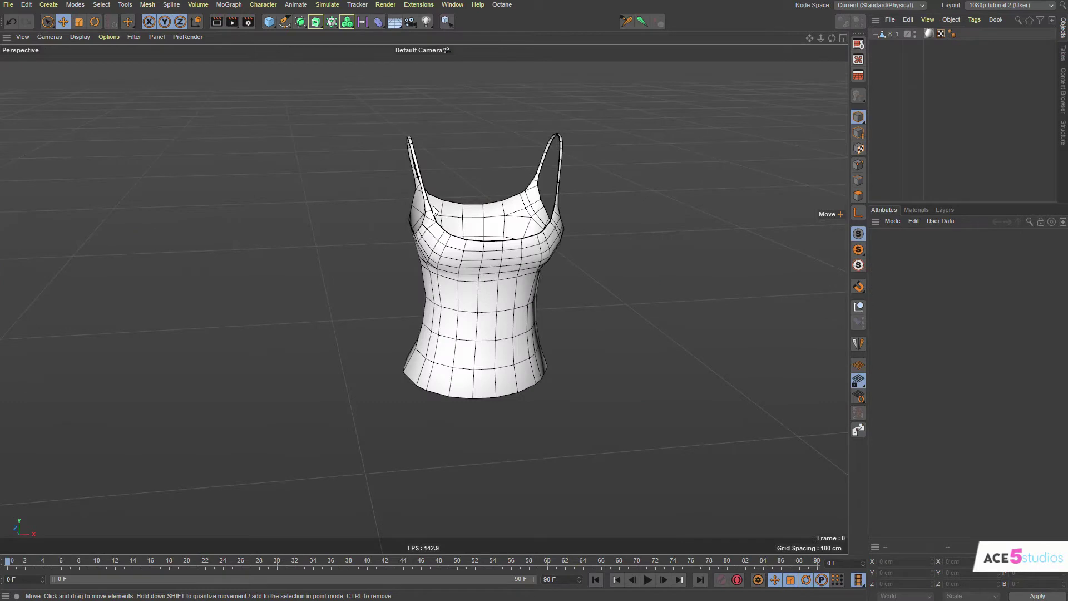
Examine the tank top 8_1's topology, comparing its plain shaded display with the shaded display with lines.
left_click(435, 211)
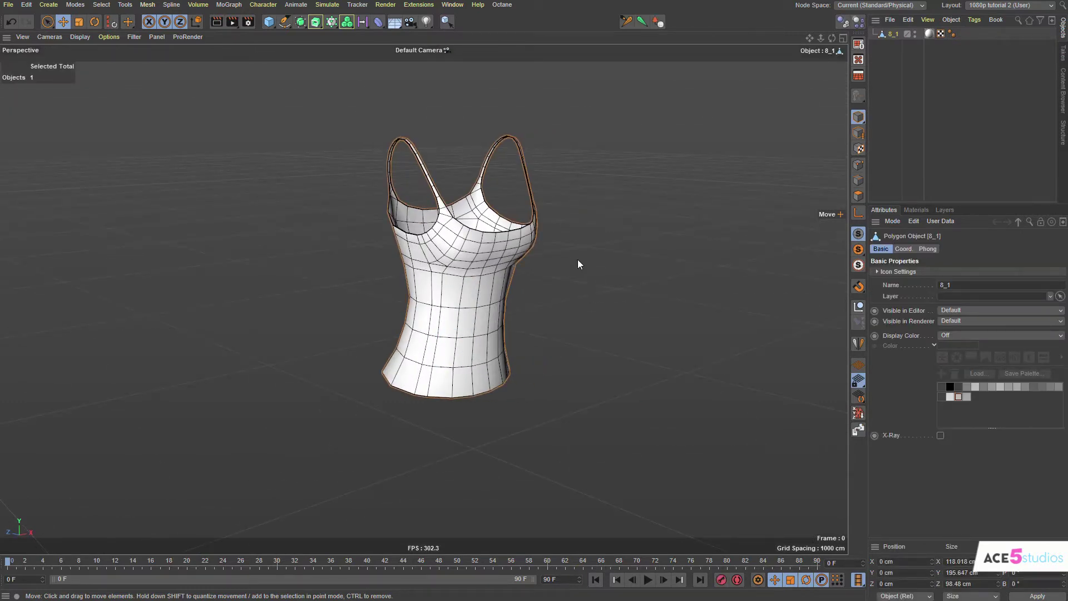
key("n")
key("a")
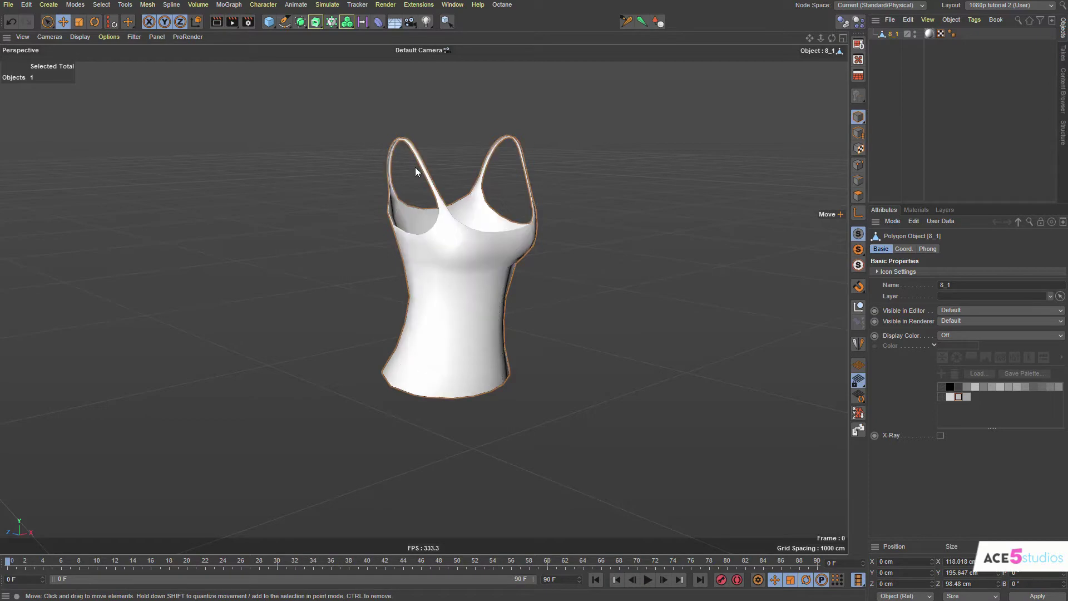
key("n")
key("b")
left_click_drag(496, 266, 420, 251, "alt")
right_click_drag(458, 238, 511, 239, "alt")
left_click_drag(510, 239, 537, 284, "alt")
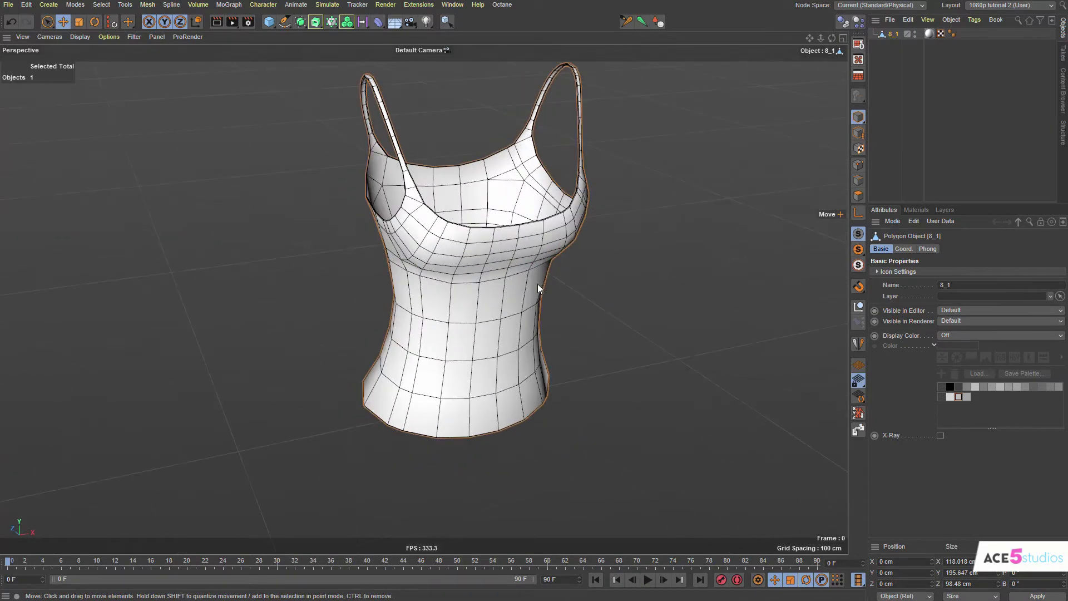
Copy the tank top object 8_1 into the project with the undressed character.
left_click(891, 35)
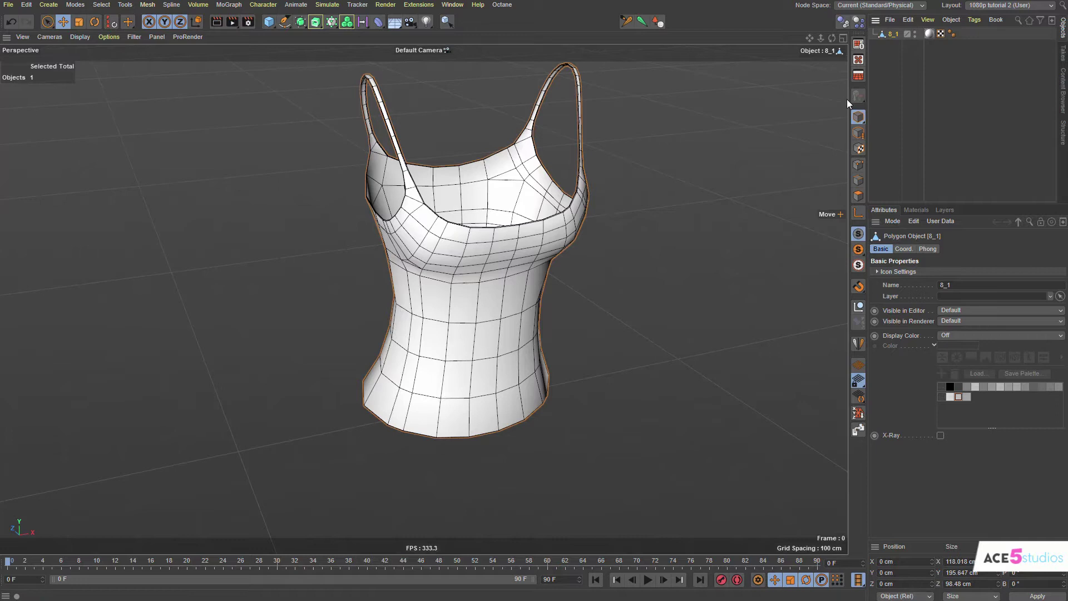
key("v")
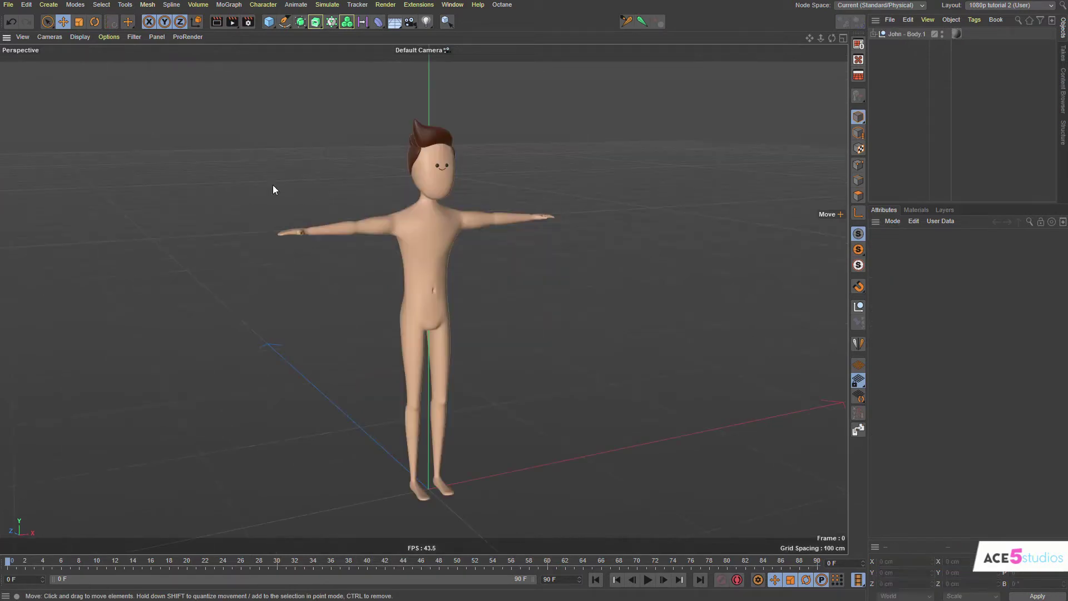
key("ctrl+v")
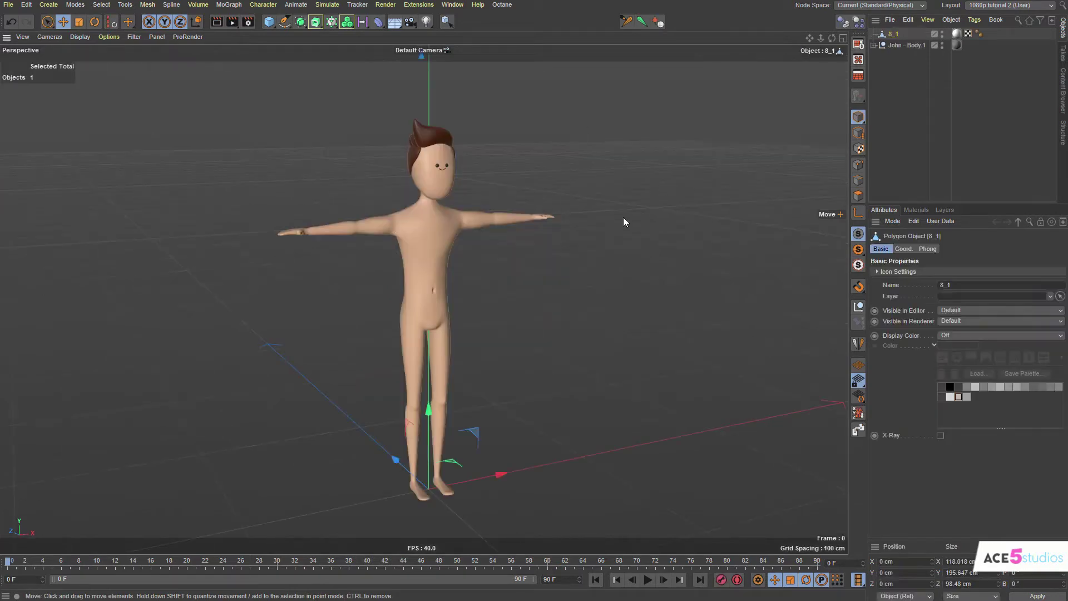
Scale the tank top down uniformly to about 22.5 × 37.4 × 18.8 cm to match the character's torso.
right_click_drag(499, 269, 323, 312, "alt")
key("t")
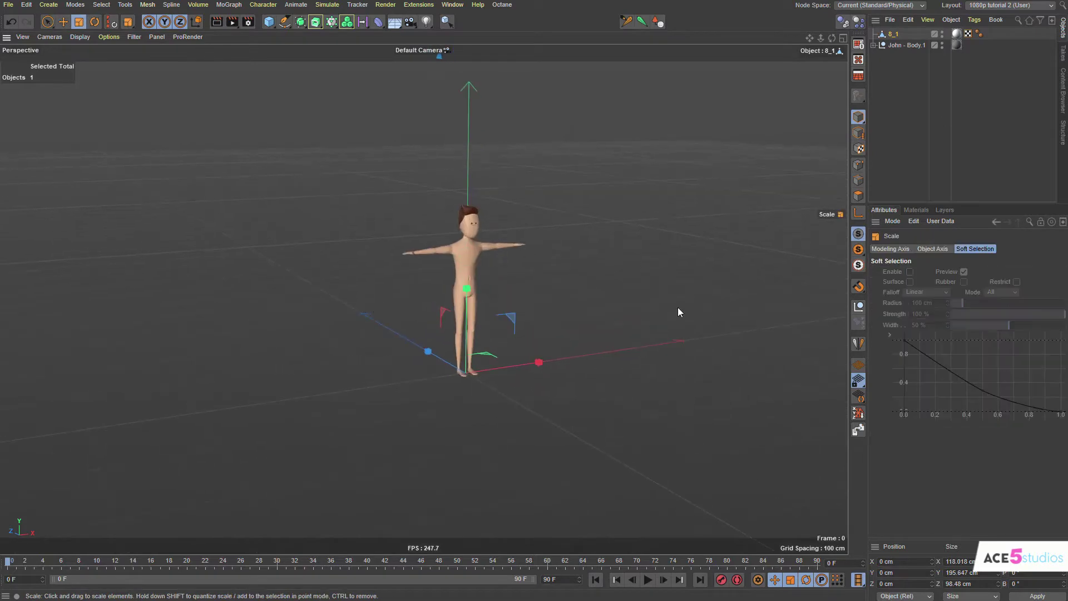
left_click_drag(691, 291, 330, 377)
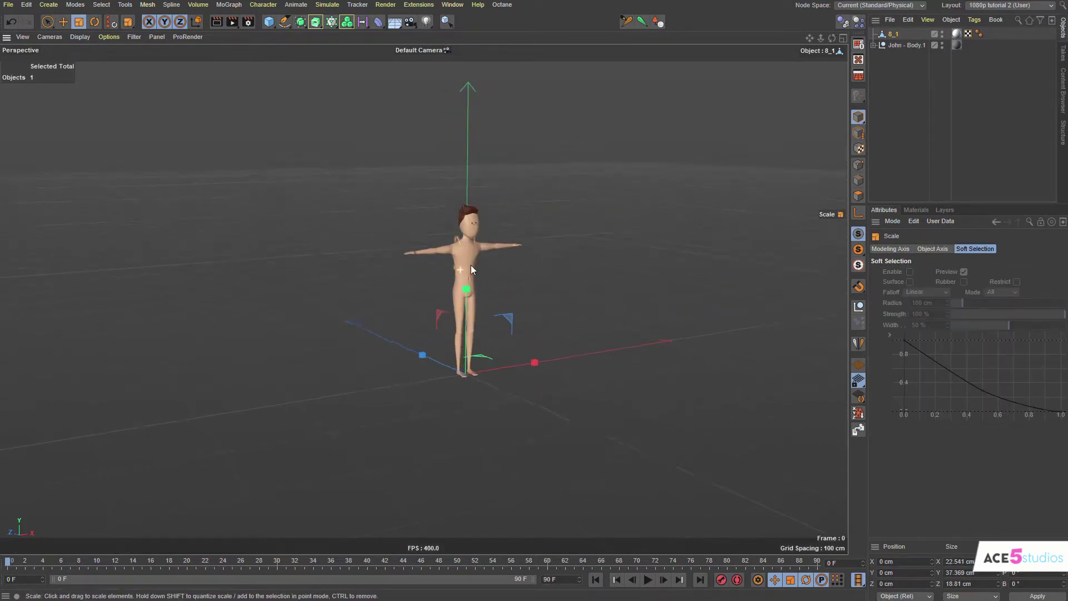
Reshape the tank top around the torso by smearing its points with the Brush tool at 50% strength.
left_click_drag(471, 264, 430, 271, "alt")
right_click_drag(429, 271, 654, 265, "alt")
scroll(653, 264, "down", 10)
middle_click_drag(649, 260, 432, 328, "alt")
right_click_drag(549, 289, 598, 273, "alt")
left_click_drag(410, 332, 345, 359, "alt")
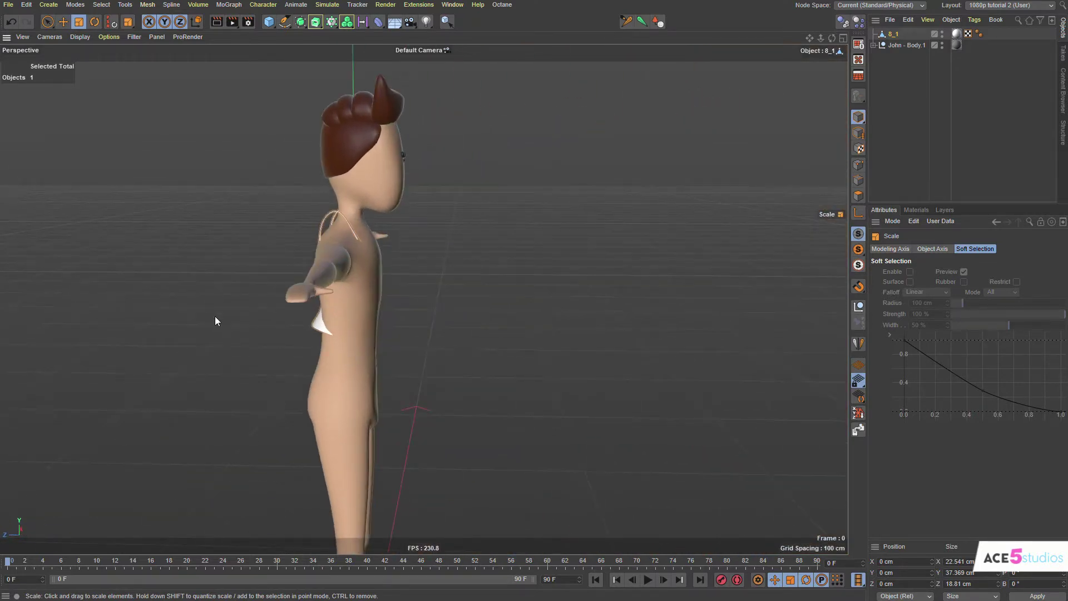
left_click(893, 35)
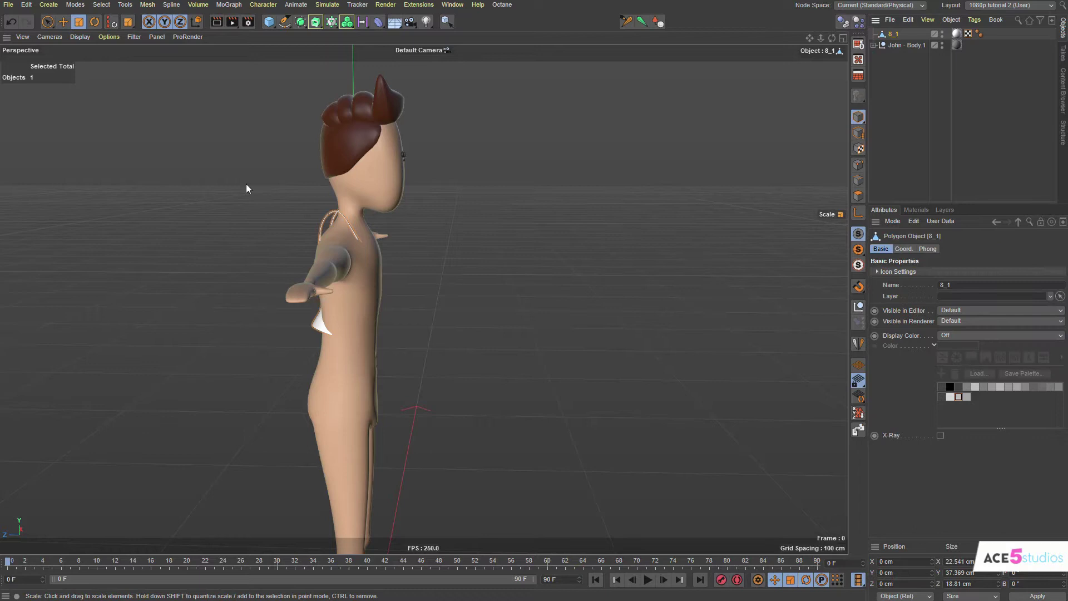
key("Return")
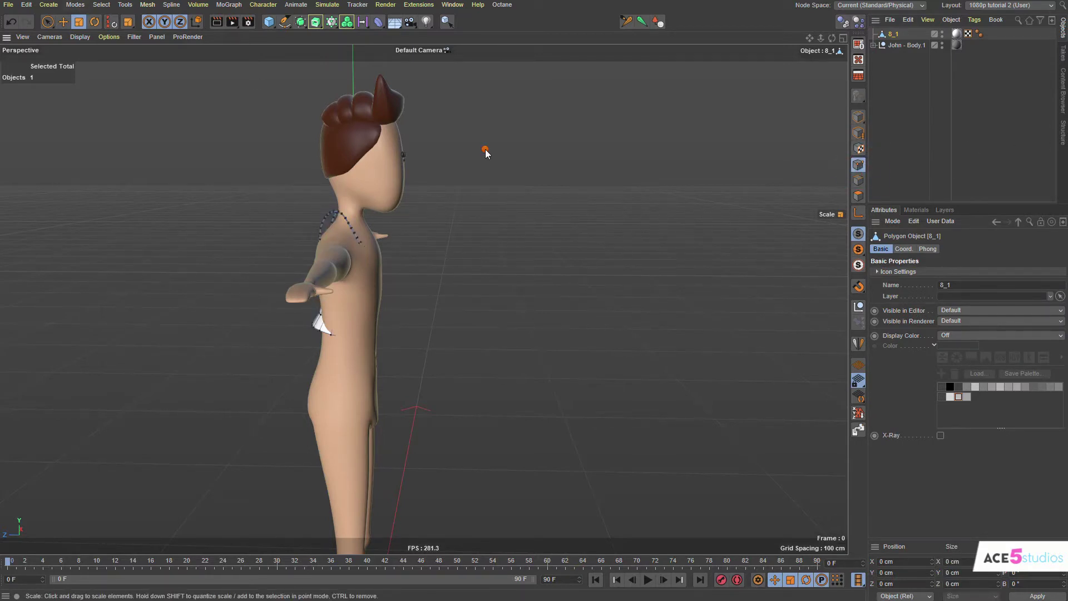
key("m")
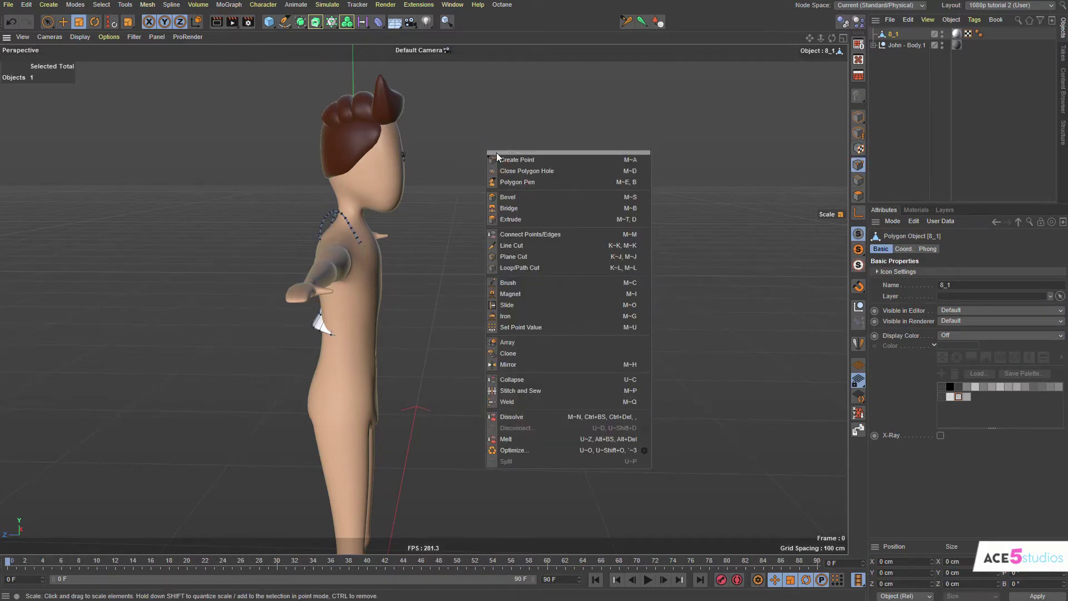
left_click(528, 285)
scroll(226, 255, "up", 4)
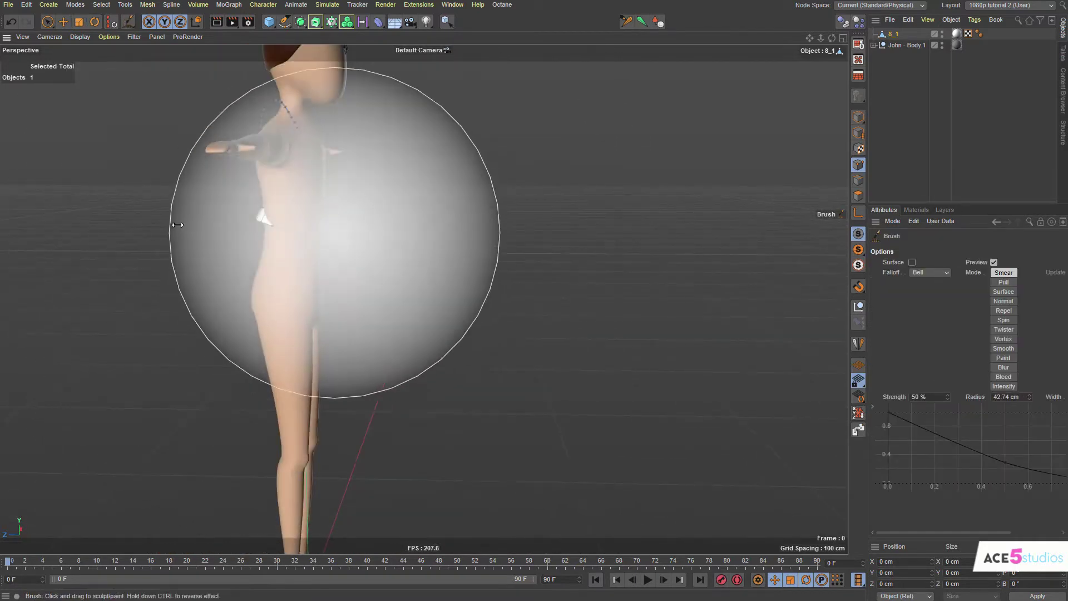
middle_click_drag(178, 225, 238, 226)
middle_click_drag(334, 232, 350, 246, "alt")
mouse_move(332, 233)
left_mouse_down()
mouse_move(367, 255)
mouse_move(241, 243)
left_mouse_up()
middle_click_drag(404, 220, 297, 212)
mouse_move(328, 241)
left_mouse_down()
mouse_move(371, 254)
mouse_move(325, 229)
mouse_move(132, 255)
mouse_move(267, 242)
left_mouse_up()
Center the tank top object's axis on its geometry with the Center Axis to command.
left_click(895, 35)
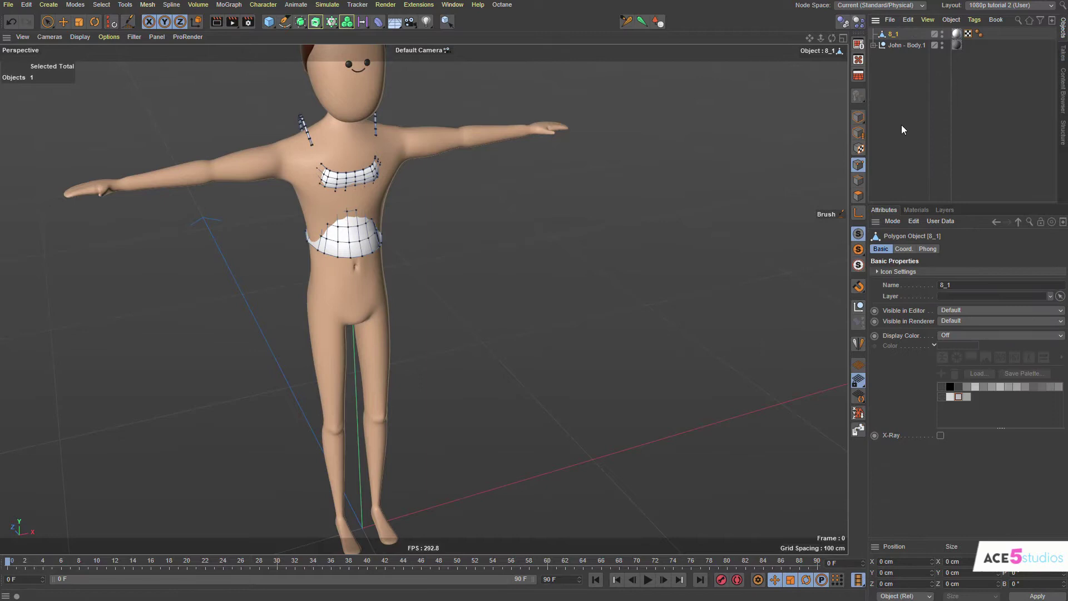
left_click(859, 117)
key("shift+c")
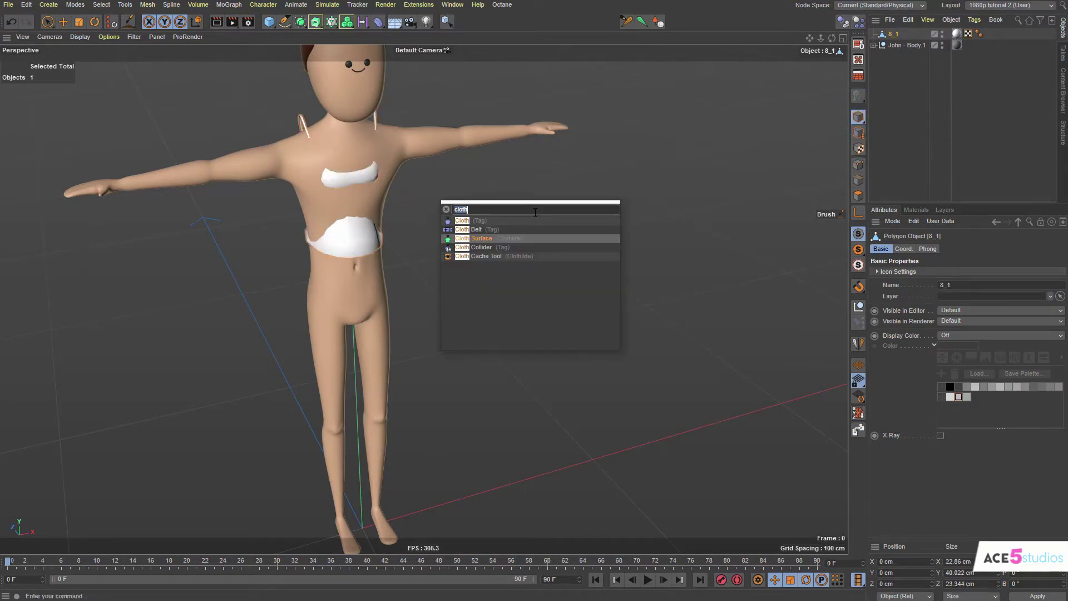
type("center ax")
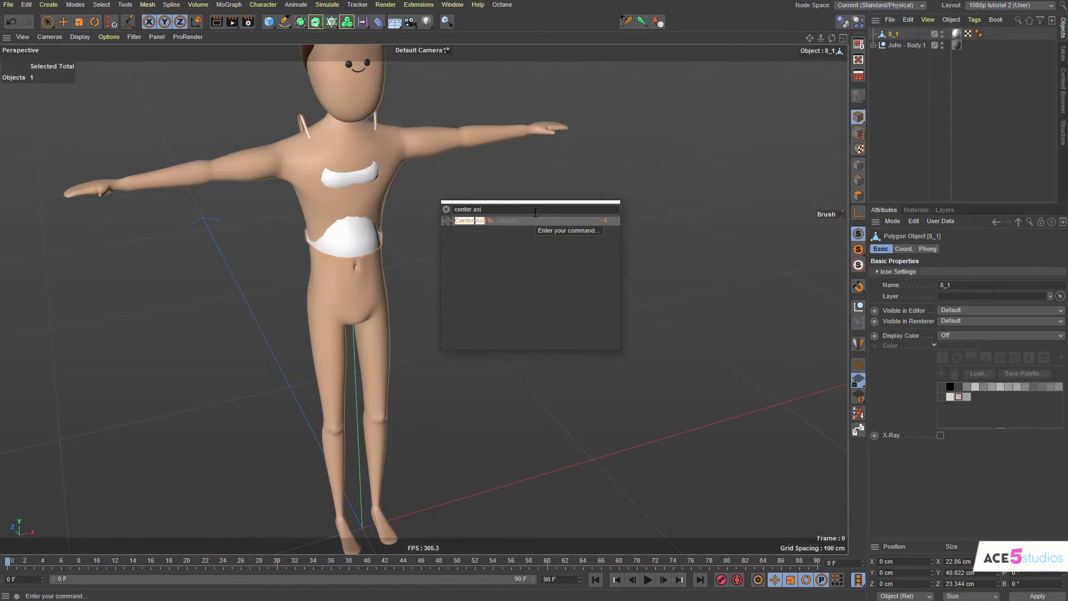
left_click(503, 222)
Scale the tank top up in width and depth to about 39.1 × 35.3 cm so it encloses the torso.
left_click_drag(361, 250, 397, 218, "alt")
left_click(79, 22)
left_click_drag(274, 184, 260, 190)
left_click_drag(260, 189, 450, 189, "alt")
left_click_drag(451, 188, 288, 224, "alt")
key("e")
right_click_drag(288, 223, 472, 270, "alt")
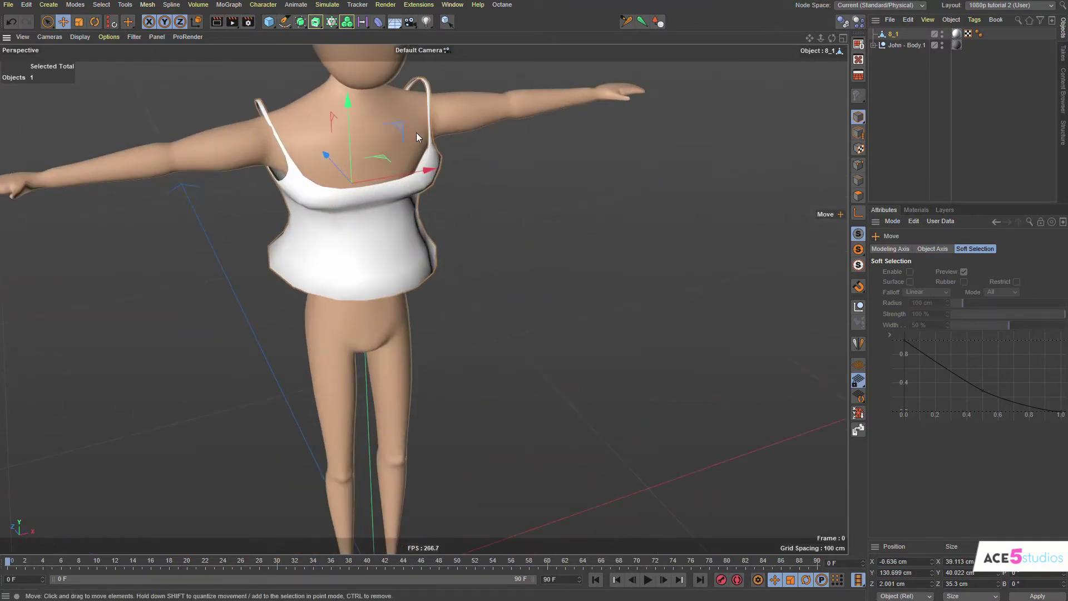
Smear the tank top's front and back points closer to the body using the Brush at 46% strength and about 27.2 cm radius.
key("Return")
left_click_drag(451, 285, 368, 272, "alt")
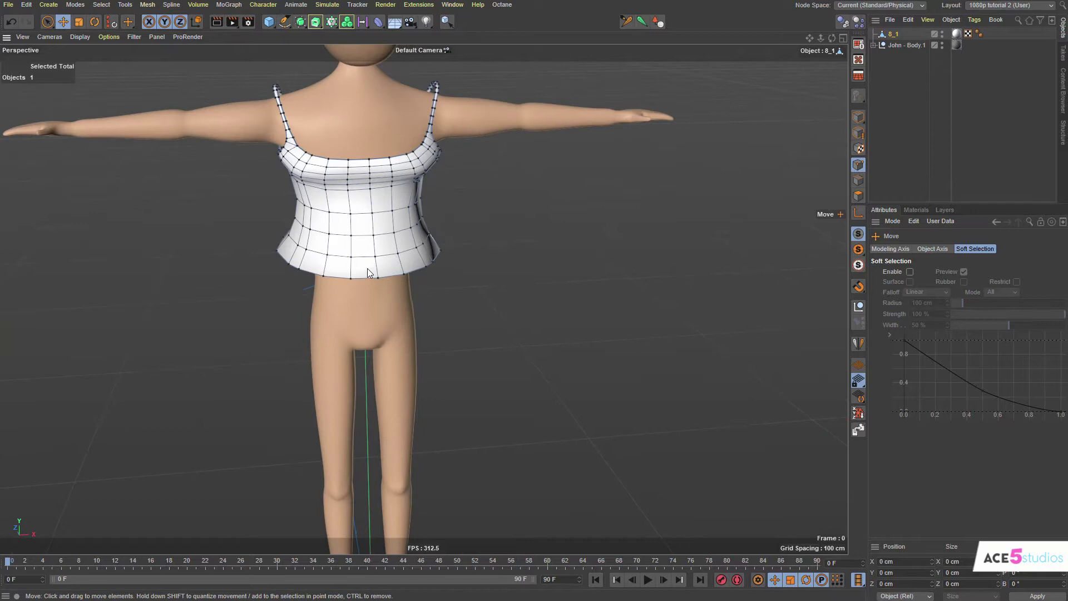
key("m")
key("c")
left_click_drag(268, 270, 277, 256)
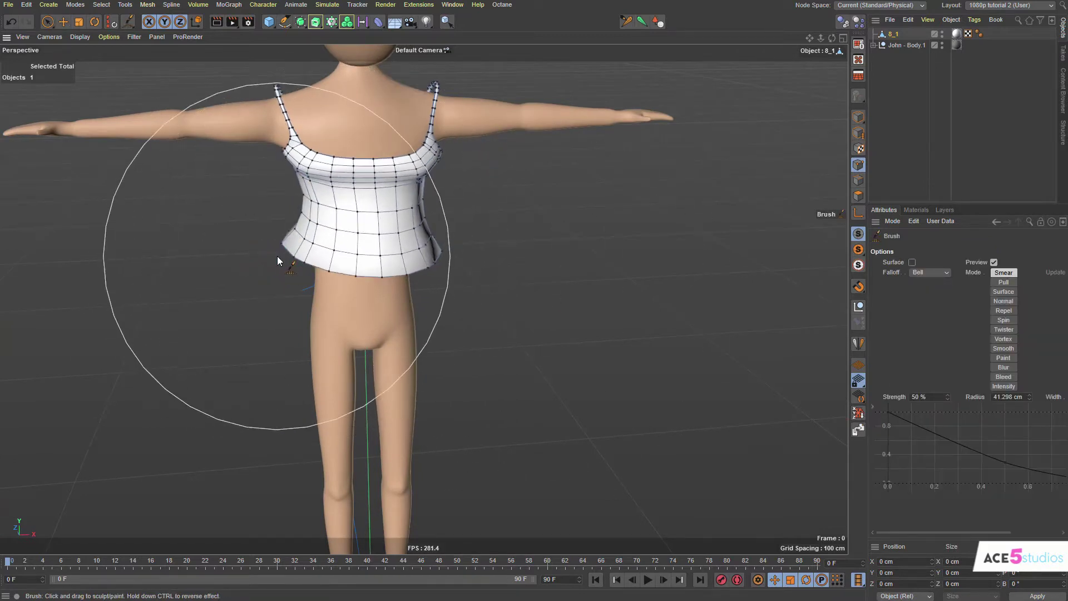
key("ctrl+z")
left_click_drag(358, 243, 558, 215, "alt")
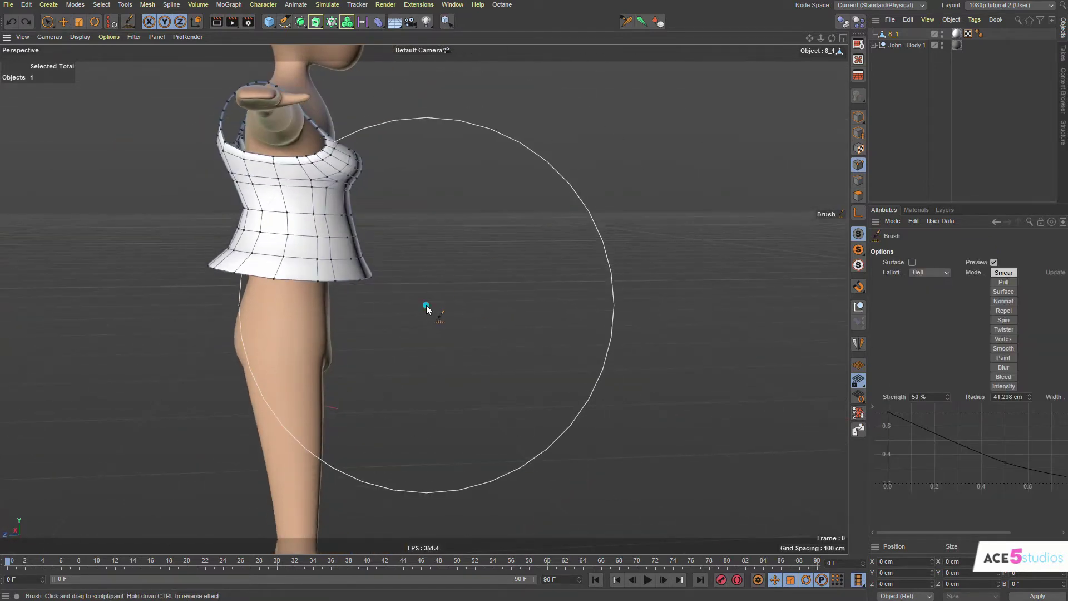
left_click_drag(373, 304, 354, 307)
mouse_move(120, 277)
middle_mouse_down()
mouse_move(186, 286)
mouse_move(161, 277)
middle_mouse_up()
left_click_drag(198, 277, 229, 309)
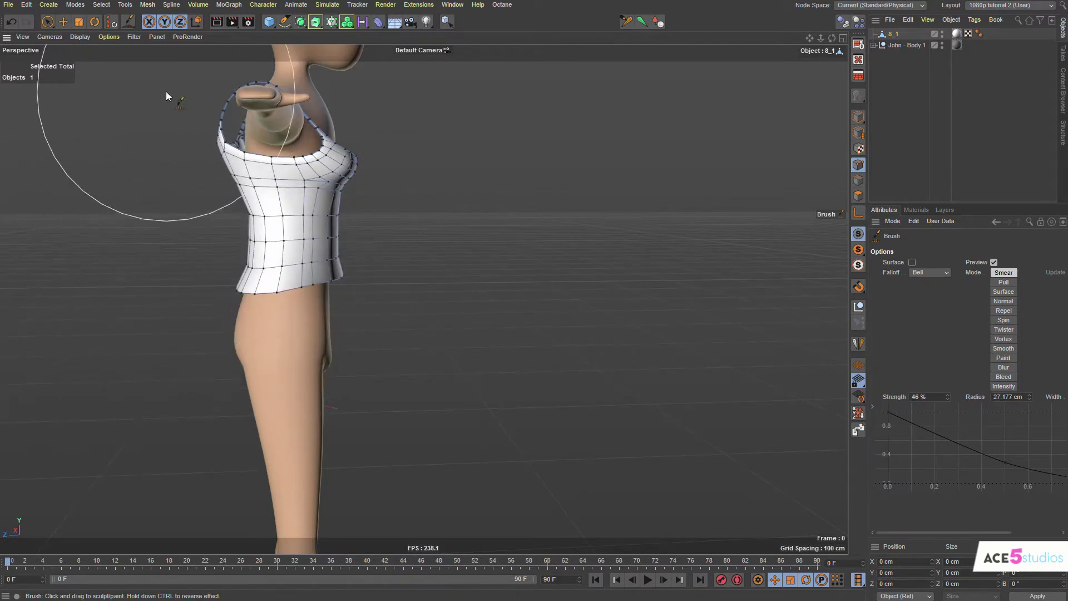
mouse_move(195, 105)
left_mouse_down()
mouse_move(230, 101)
mouse_move(214, 129)
left_mouse_up()
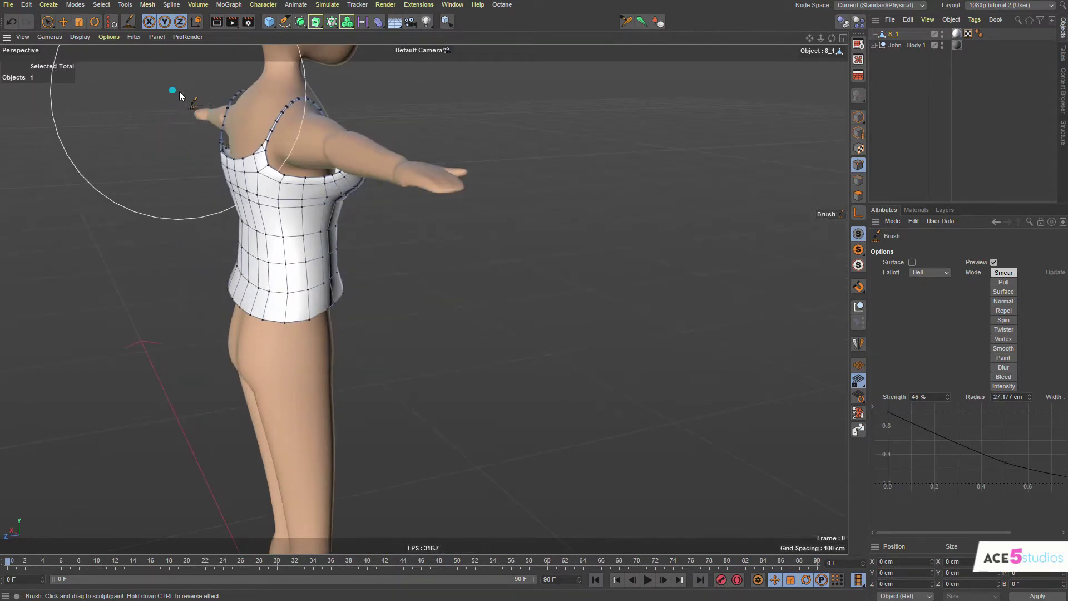
Reduce the brush radius to about 14.9 cm and smear the tank top's upper sides in around the chest and underarms.
left_click_drag(193, 93, 147, 140, "alt")
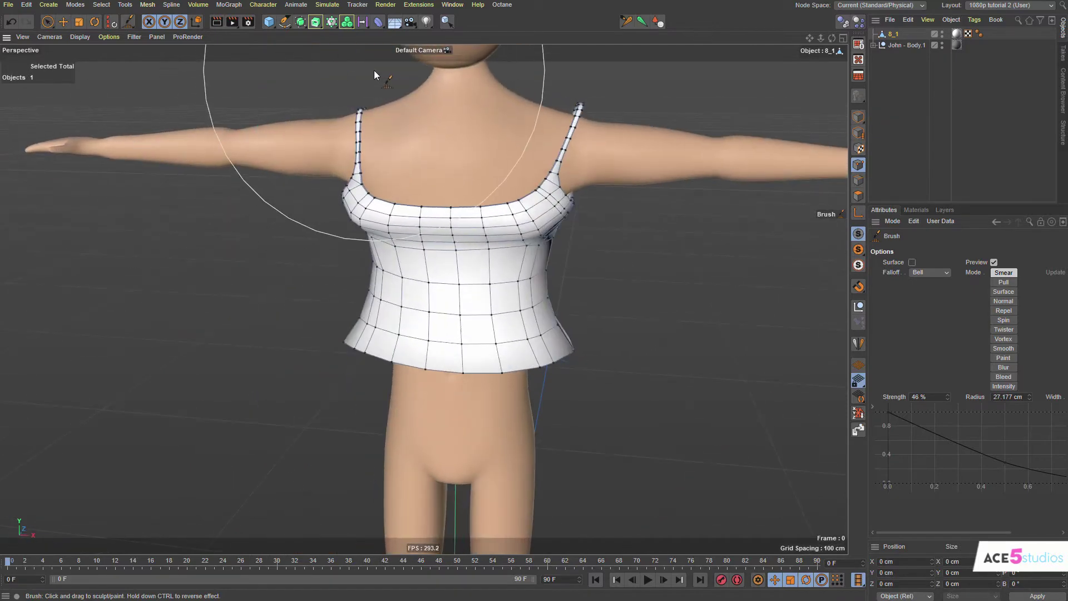
mouse_move(625, 122)
left_mouse_down()
mouse_move(559, 99)
mouse_move(559, 201)
mouse_move(336, 207)
mouse_move(431, 208)
mouse_move(496, 227)
left_mouse_up()
mouse_move(495, 227)
middle_mouse_down()
mouse_move(398, 233)
mouse_move(414, 223)
middle_mouse_up()
left_click_drag(470, 190, 489, 189)
mouse_move(605, 244)
left_mouse_down("alt")
mouse_move(611, 219)
mouse_move(636, 241)
mouse_move(578, 231)
left_mouse_up("alt")
left_click_drag(346, 207, 364, 203)
Smear the flared hem on both sides of the tank top in towards the waist.
left_click_drag(322, 265, 349, 288, "alt")
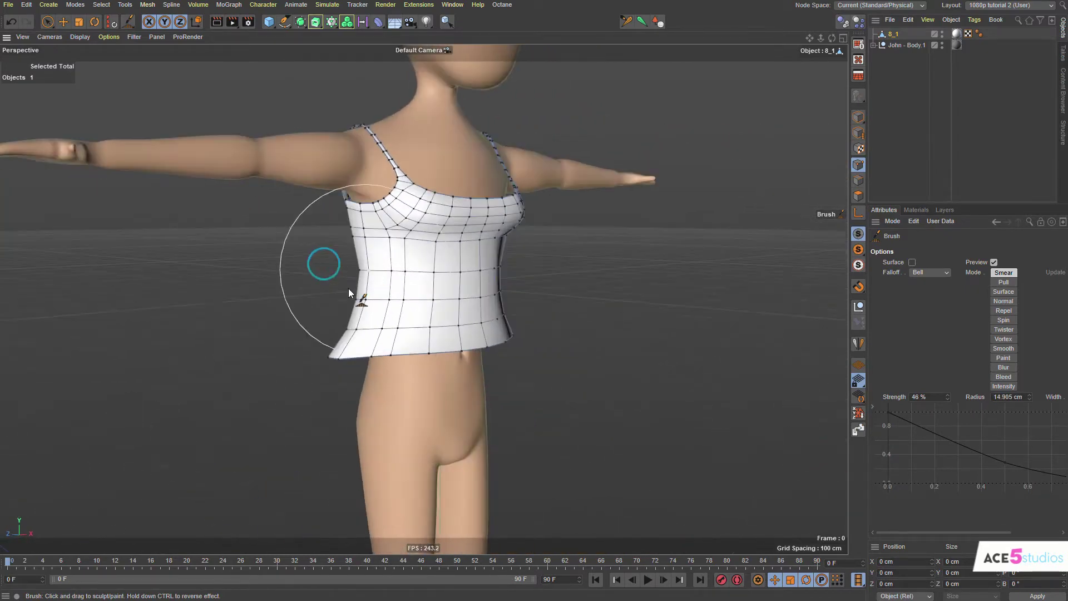
left_click_drag(291, 369, 236, 349, "alt")
left_click_drag(294, 341, 393, 369)
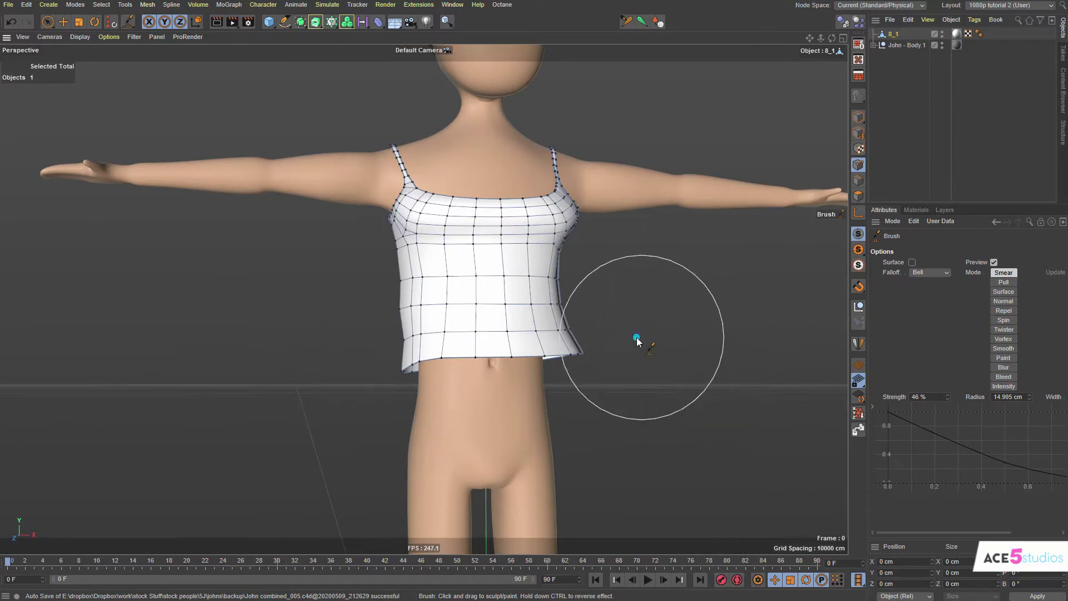
left_click_drag(636, 338, 570, 366)
left_click_drag(518, 344, 522, 372, "alt")
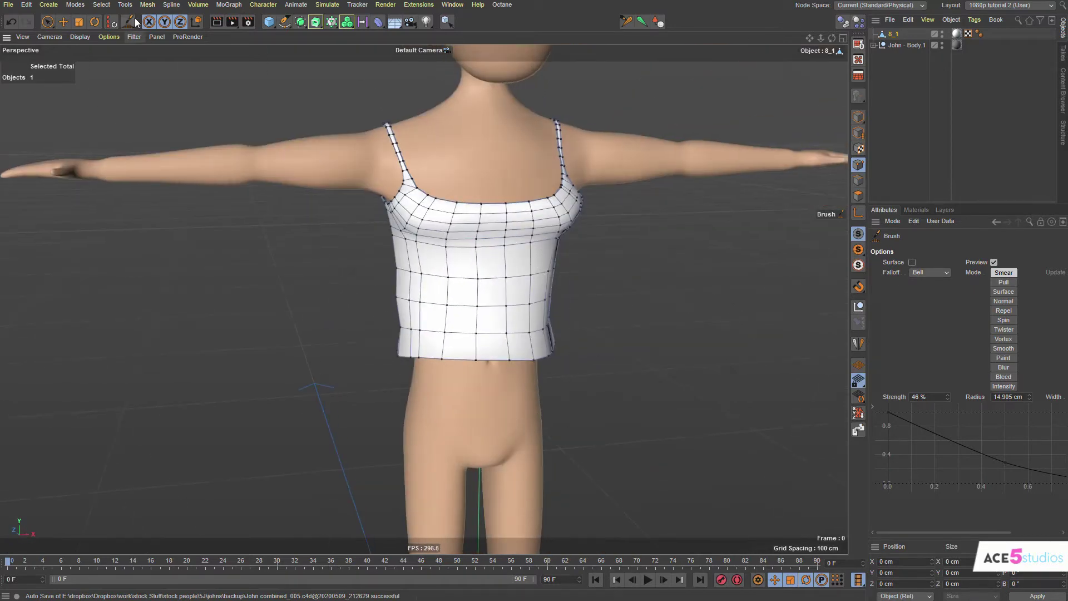
left_click(147, 5)
mouse_move(233, 163)
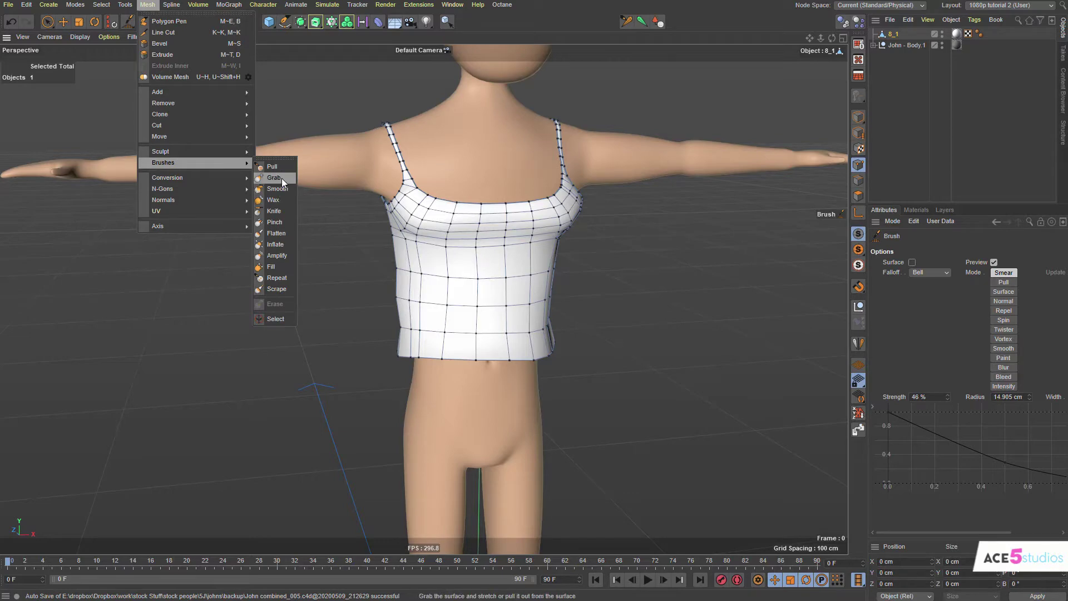
left_click(913, 115)
mouse_move(493, 272)
left_mouse_down("alt")
mouse_move(764, 261)
mouse_move(665, 281)
mouse_move(616, 259)
mouse_move(600, 292)
mouse_move(482, 175)
left_mouse_up("alt")
mouse_move(449, 229)
left_mouse_down("alt")
mouse_move(659, 232)
mouse_move(521, 250)
mouse_move(326, 312)
mouse_move(275, 199)
mouse_move(369, 346)
mouse_move(357, 273)
mouse_move(406, 268)
mouse_move(272, 268)
mouse_move(445, 278)
left_mouse_up("alt")
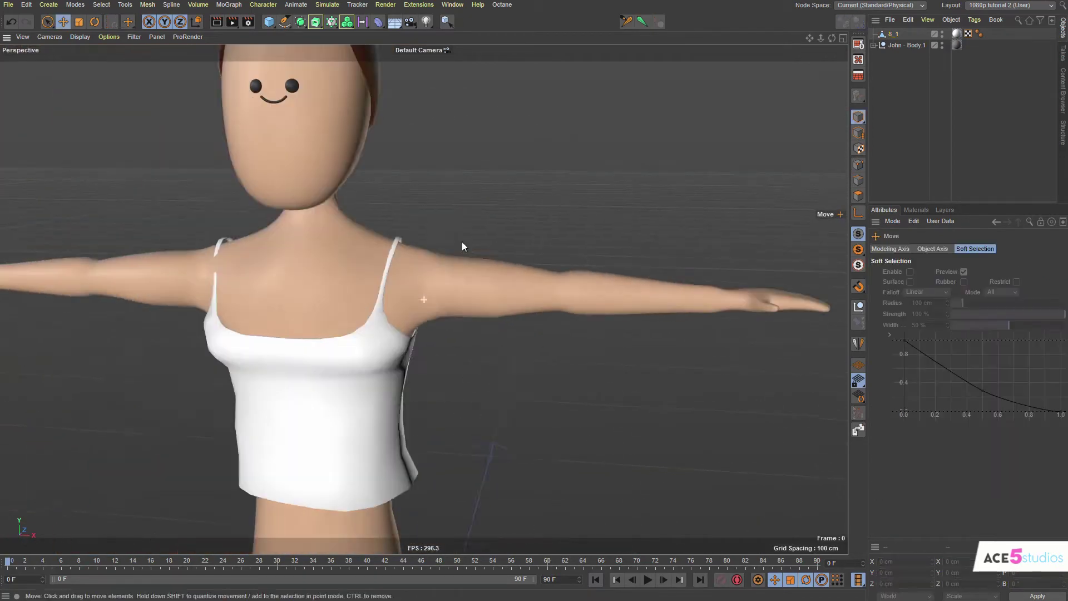
left_click_drag(461, 241, 408, 269, "alt")
Smear the tank top's shoulder strap points to fit the shoulders using the Brush at 46% strength.
left_click(320, 326)
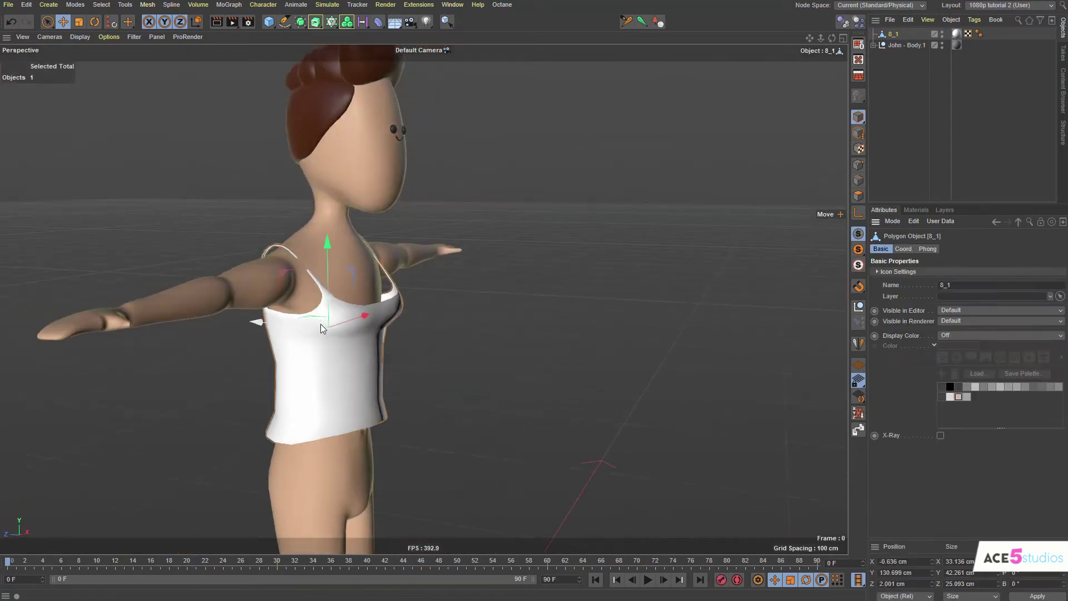
left_click(339, 276)
left_click(890, 35)
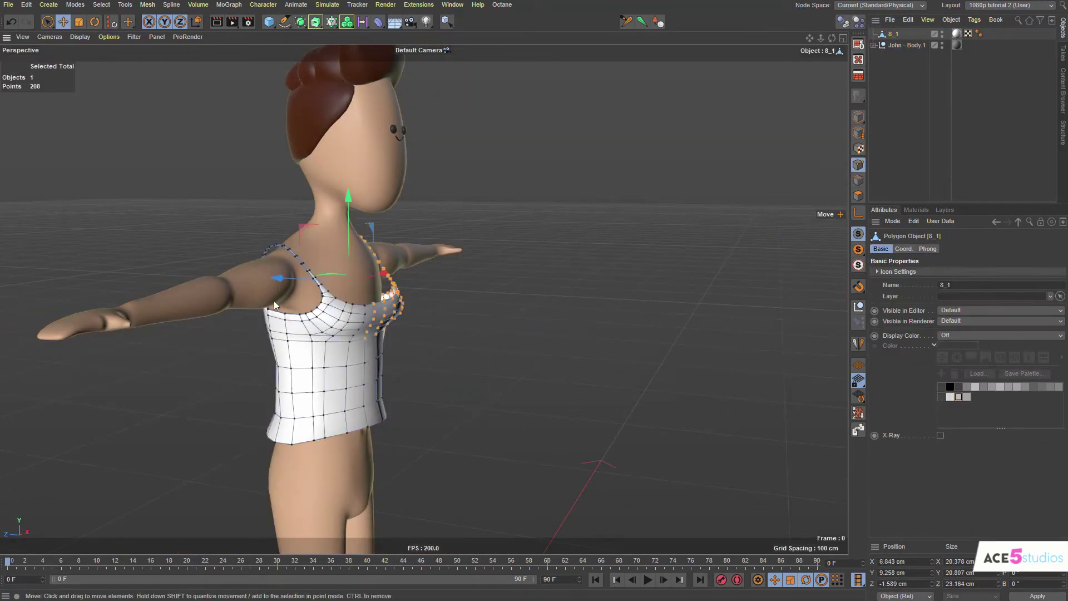
left_click_drag(440, 278, 374, 279, "alt")
key("m")
key("c")
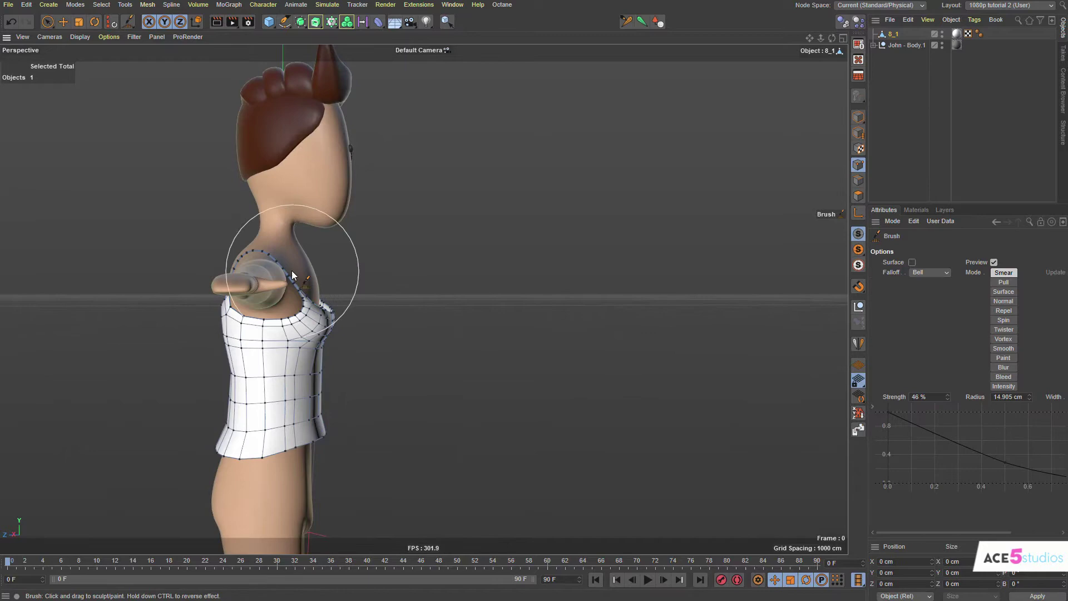
left_click_drag(278, 272, 61, 288, "alt")
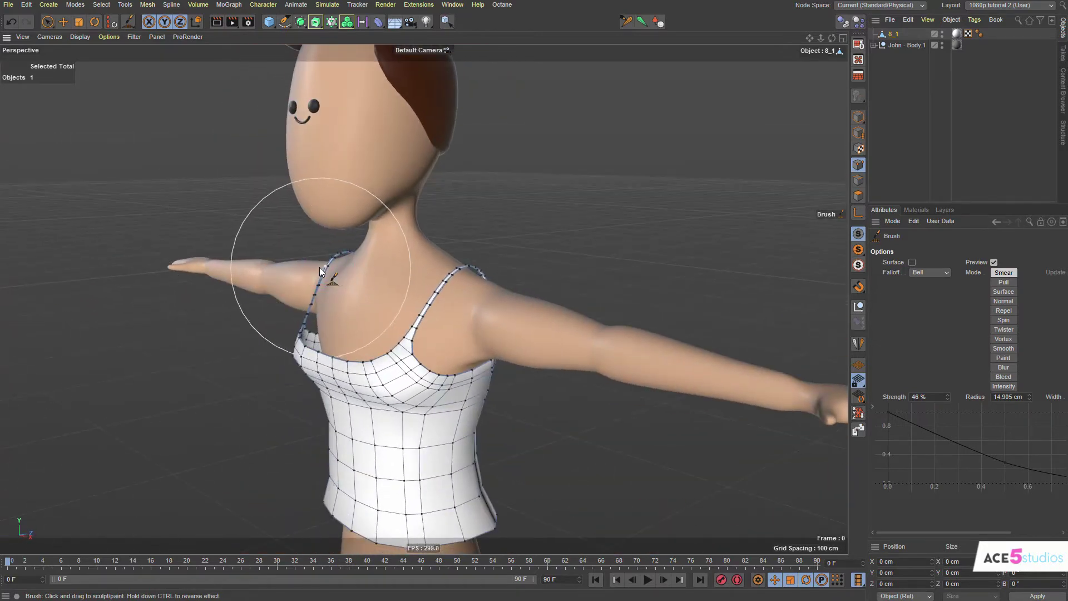
Add a Surface deformer as a child of the tank top object 8_1.
left_click(858, 117)
left_click_drag(572, 207, 646, 220, "alt")
right_click_drag(448, 303, 370, 331, "alt")
middle_click_drag(399, 347, 414, 294, "alt")
scroll(413, 299, "up", 2)
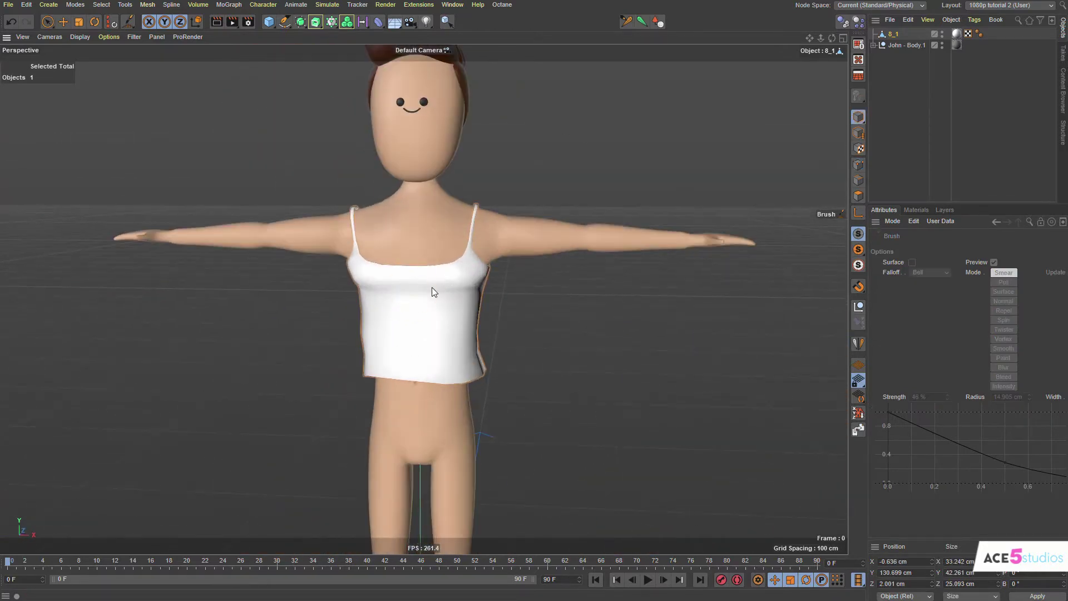
key("e")
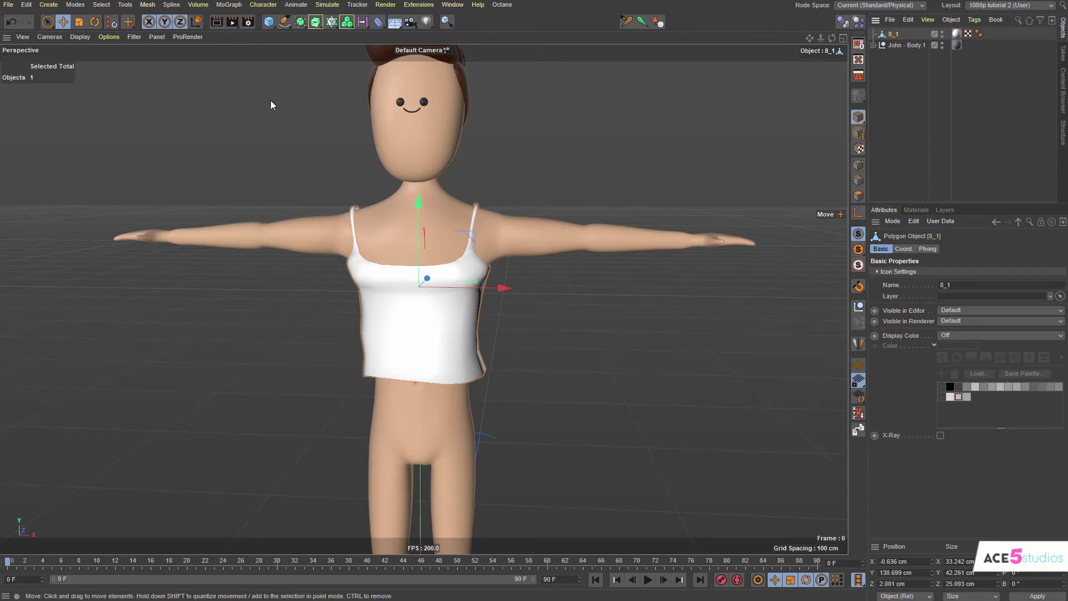
left_click(380, 23)
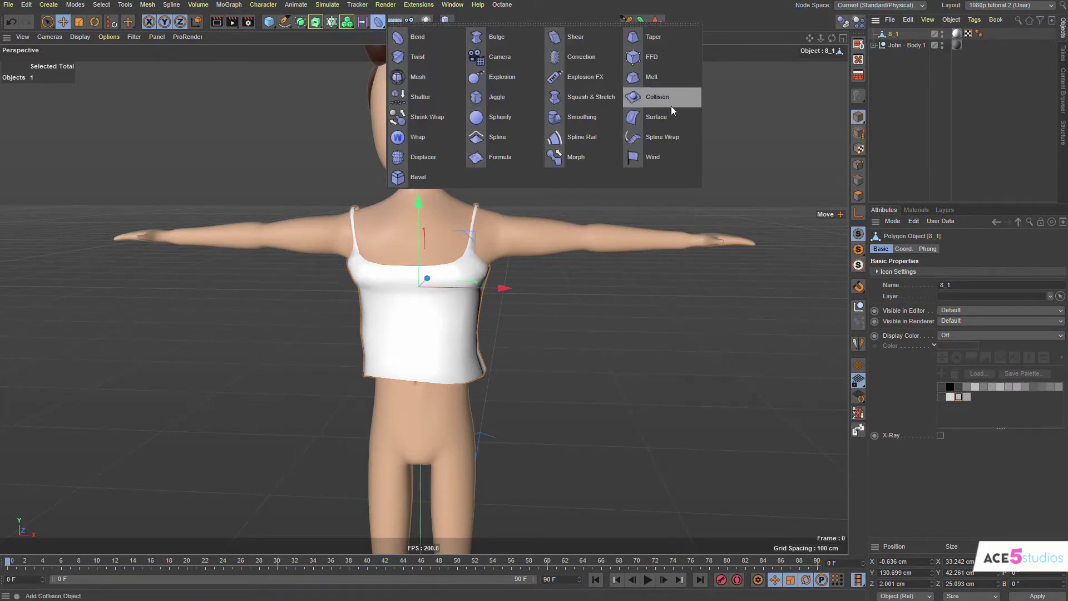
left_click(657, 117, "shift")
left_click(891, 35)
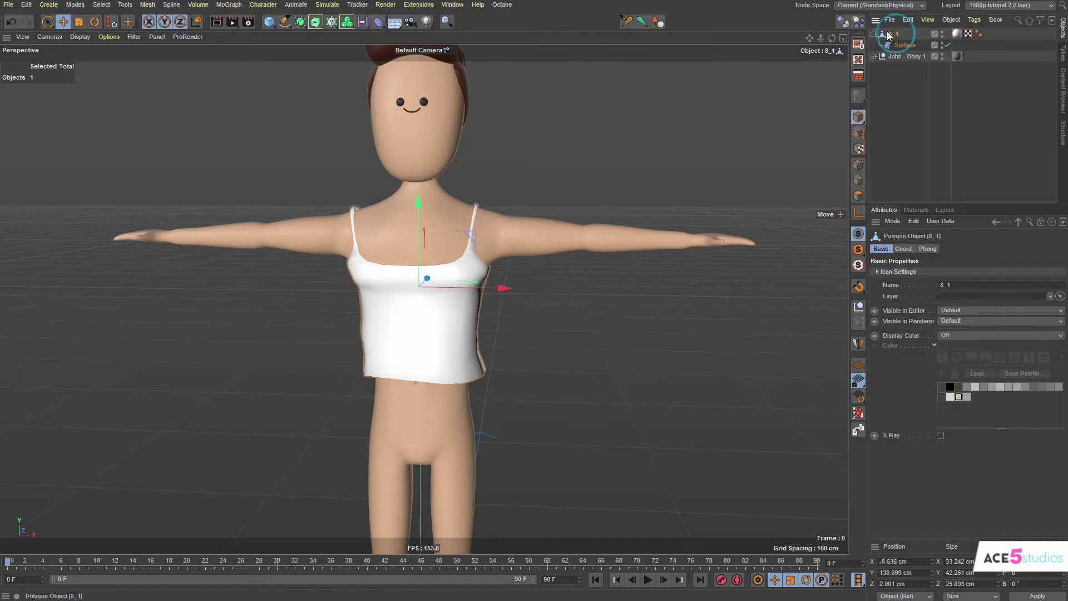
left_click(905, 45)
left_click(890, 34)
Assign boy_mesh as the Surface deformer's target surface and initialize the deformer.
left_click(882, 56)
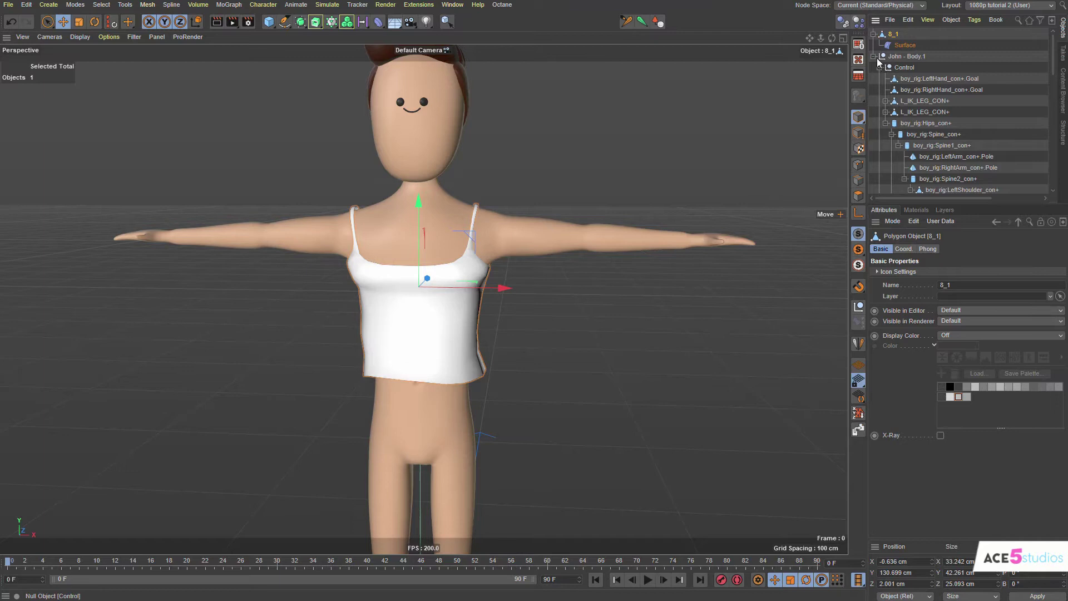
left_click(881, 67)
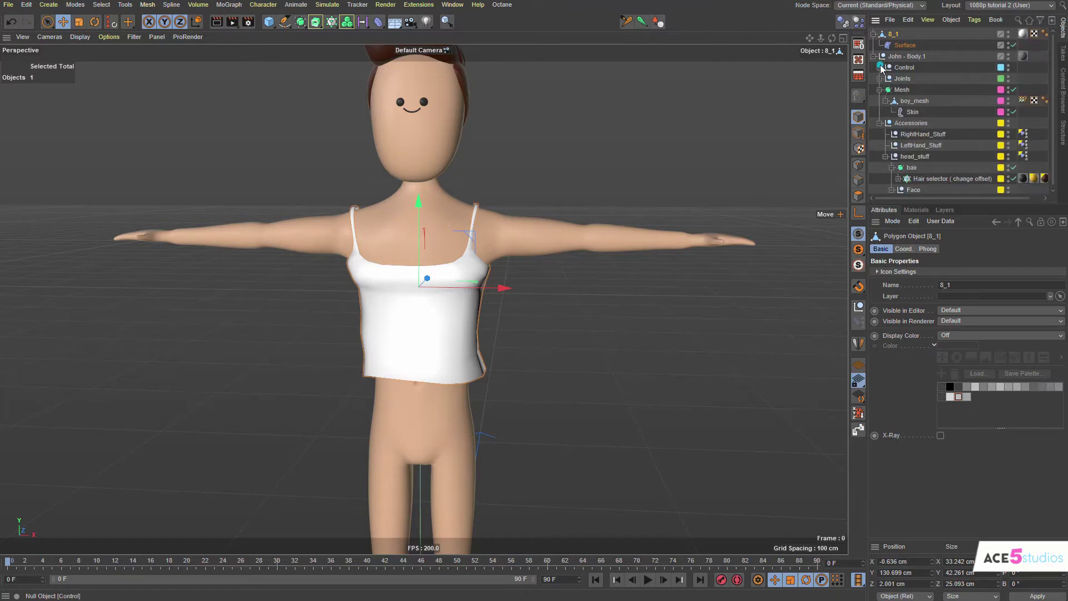
left_click(913, 102)
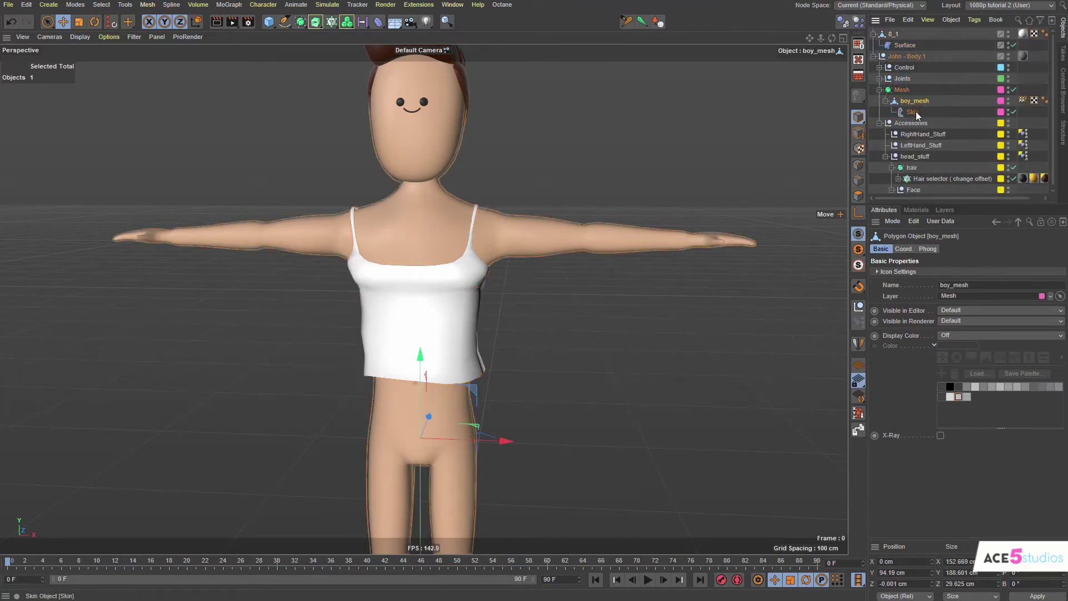
left_click(901, 46)
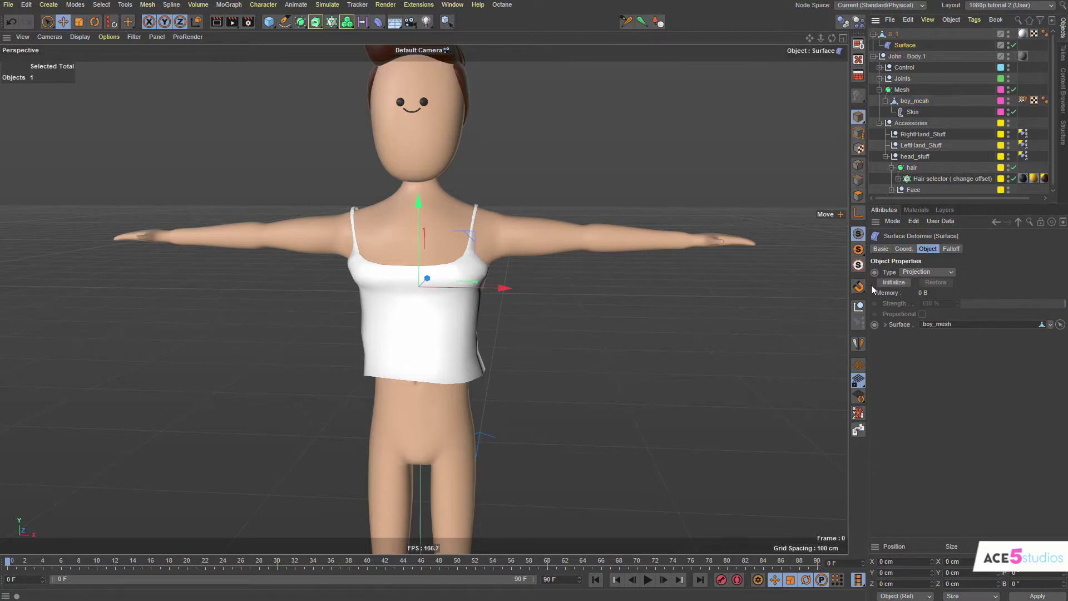
left_click(894, 283)
Show the rig's Control layer in the viewport, then test-rotate the waist spine control and undo the rotation.
left_click(945, 210)
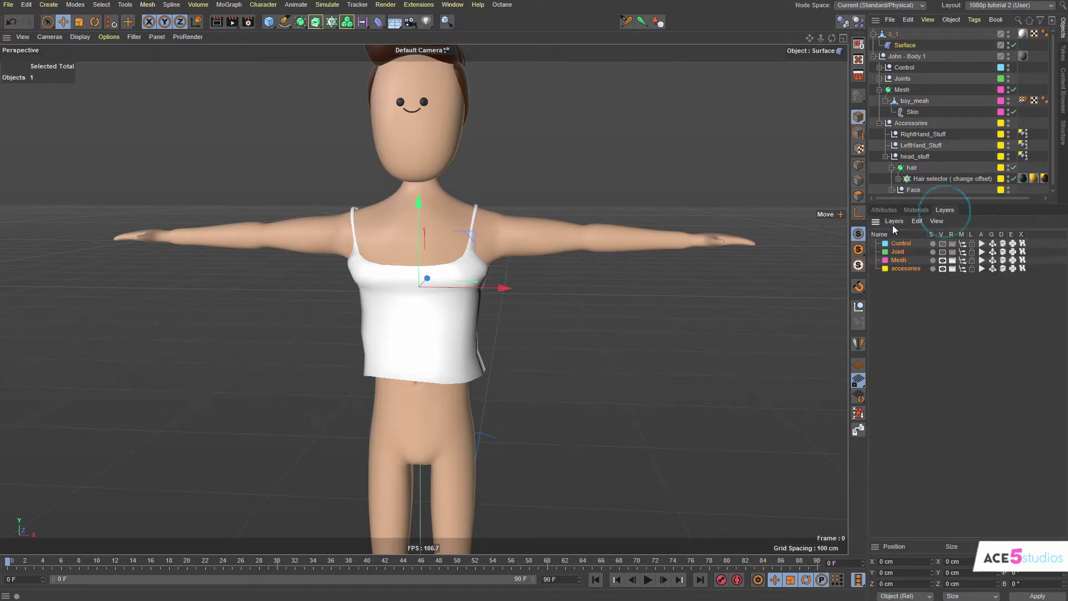
left_click(943, 243)
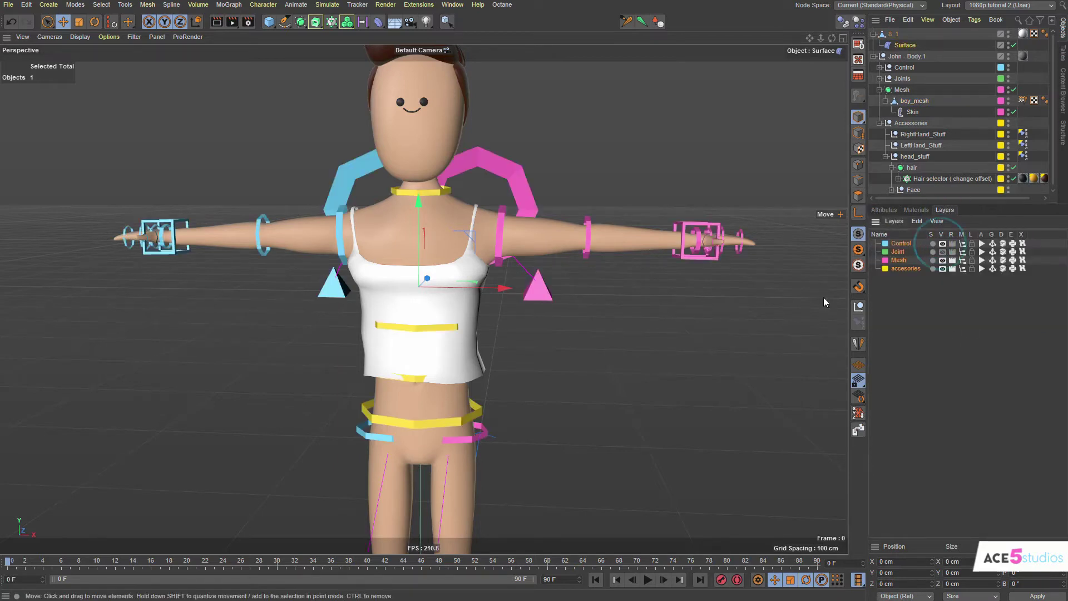
left_click(437, 329)
key("r")
left_click_drag(451, 343, 428, 320)
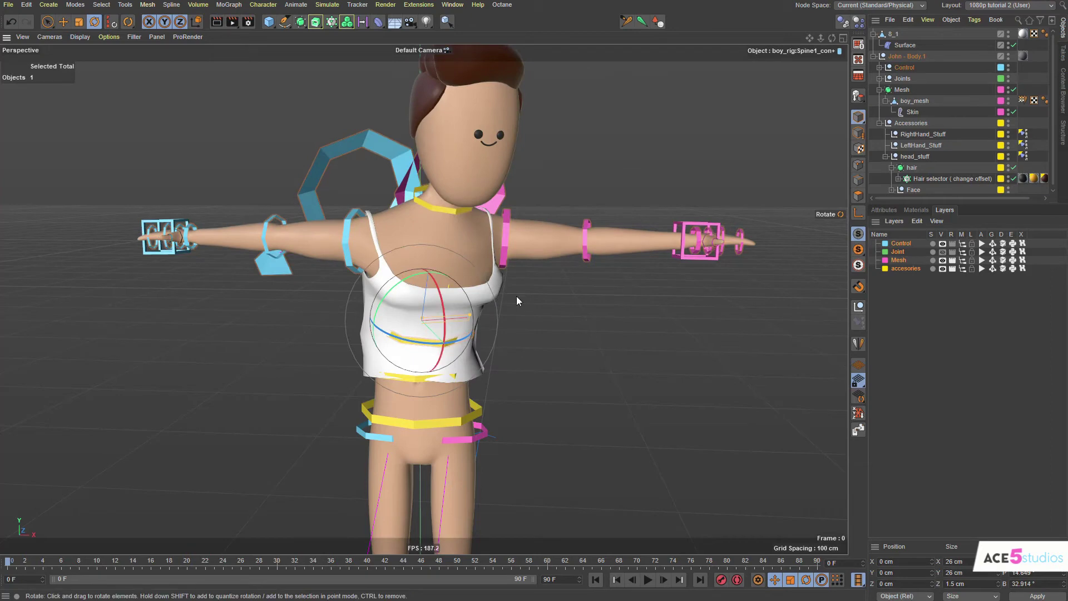
key("ctrl+z")
Move the tank top object 8_1 below the character rig in the object hierarchy and expand the rig's hierarchy.
left_click(875, 56)
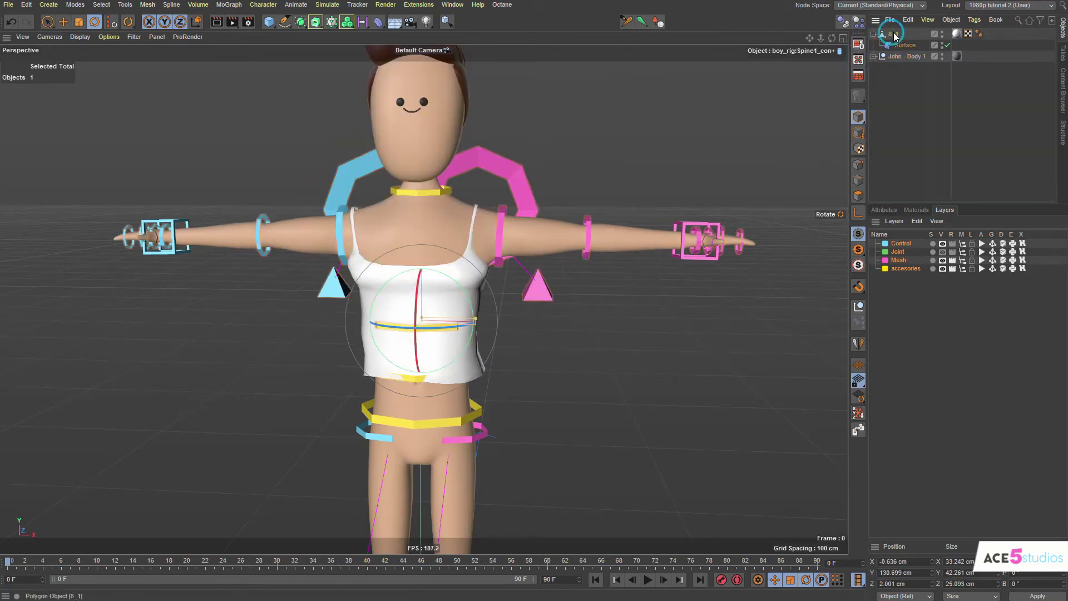
left_click(888, 34)
left_click_drag(896, 107, 897, 107)
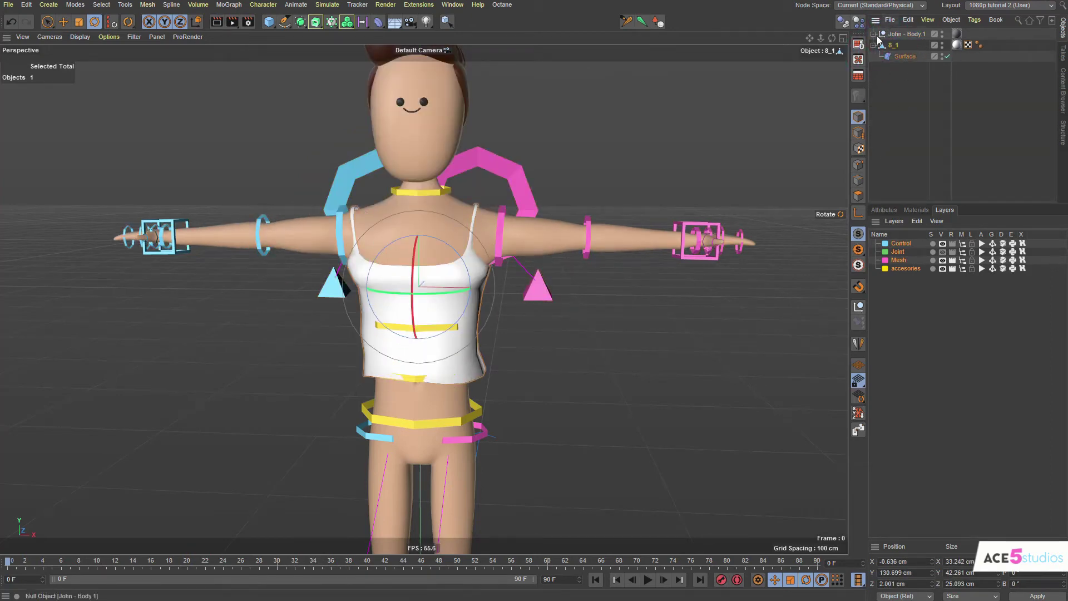
left_click(874, 35)
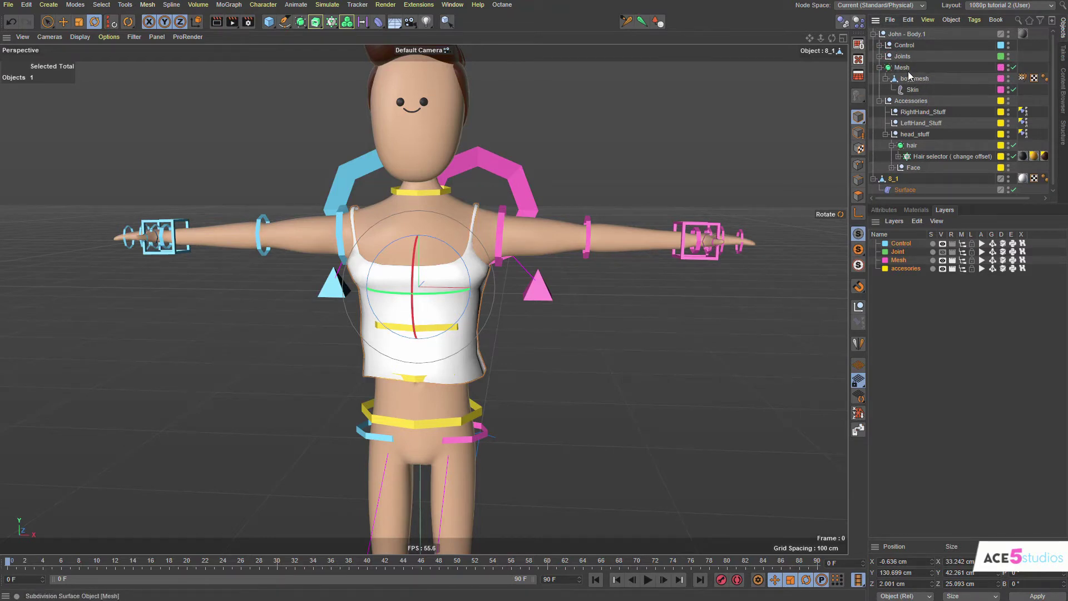
scroll(907, 86, "down", 1)
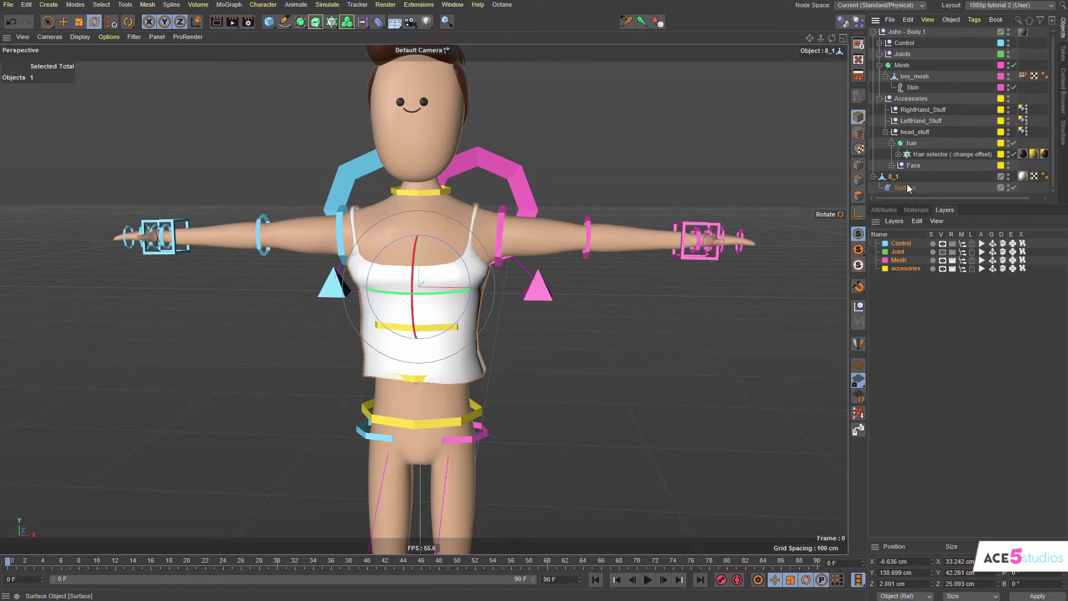
Rotate the waist spine control again to test how the tank top follows the body, and undo the rotation.
left_click(642, 166)
left_click(423, 337)
left_click_drag(423, 337, 373, 316)
key("ctrl+z")
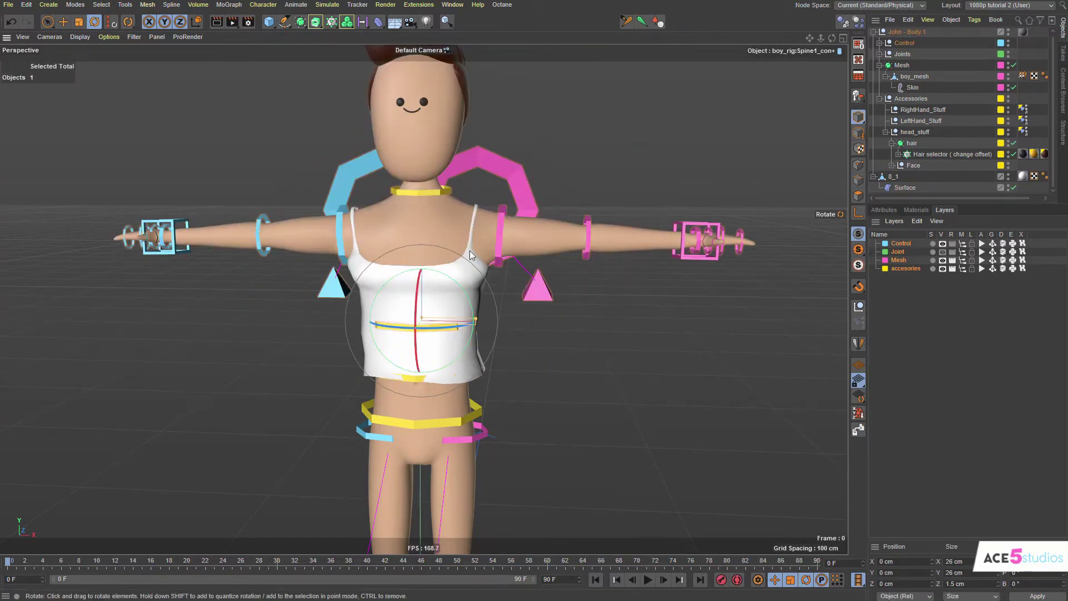
Test-move and rotate the upper spine control to check how the tank top follows the body, undoing each change.
left_click(409, 379)
middle_click_drag(411, 385, 444, 311, "alt")
key("e")
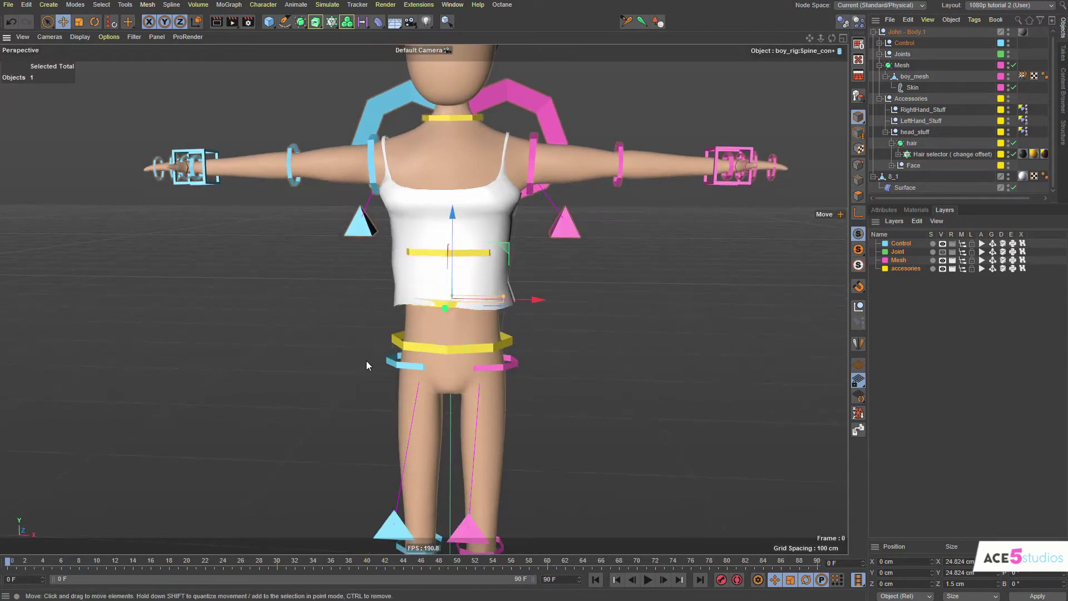
left_click(427, 251)
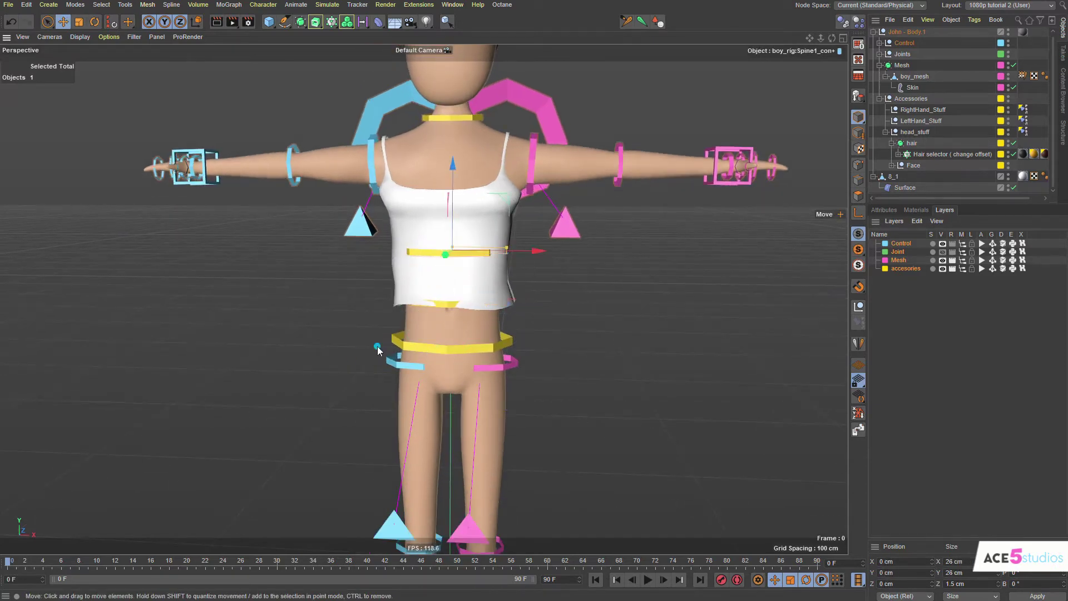
left_click_drag(404, 382, 427, 287)
key("ctrl+z")
key("r")
left_click_drag(578, 206, 596, 220)
key("ctrl+z")
left_click_drag(425, 197, 449, 201, "alt")
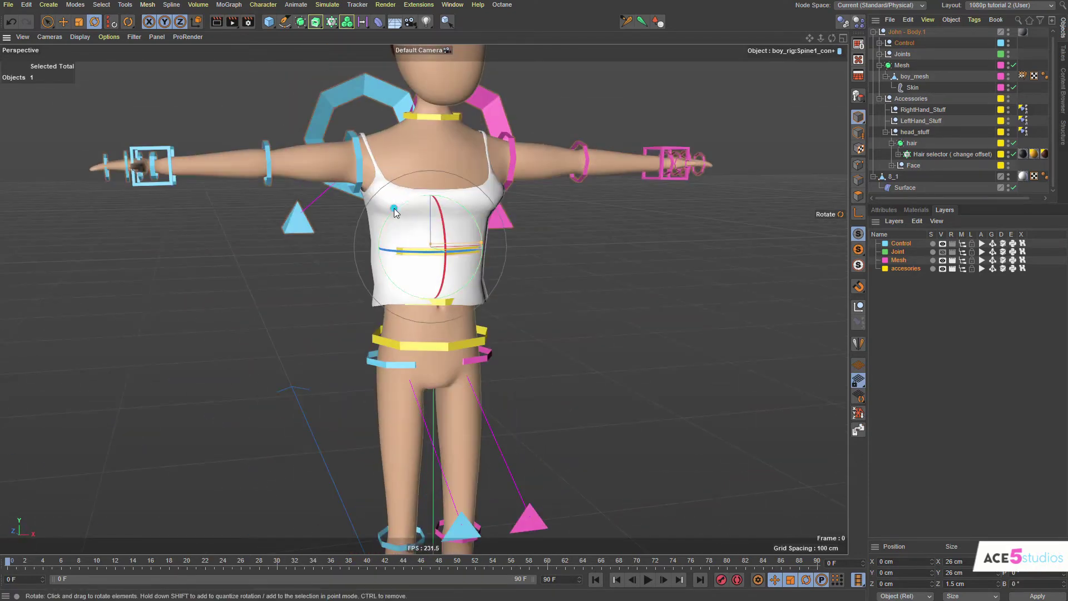
Collapse the rig's hierarchy, hide the tank top 8_1, and disable its Surface deformer.
left_click(874, 32)
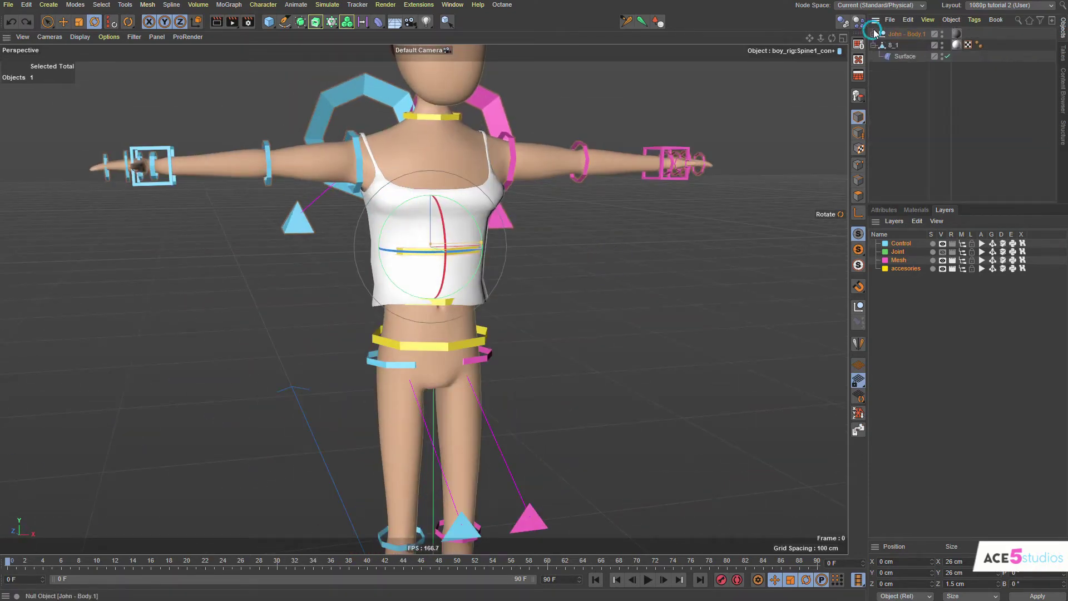
left_click(945, 45)
left_click(910, 81)
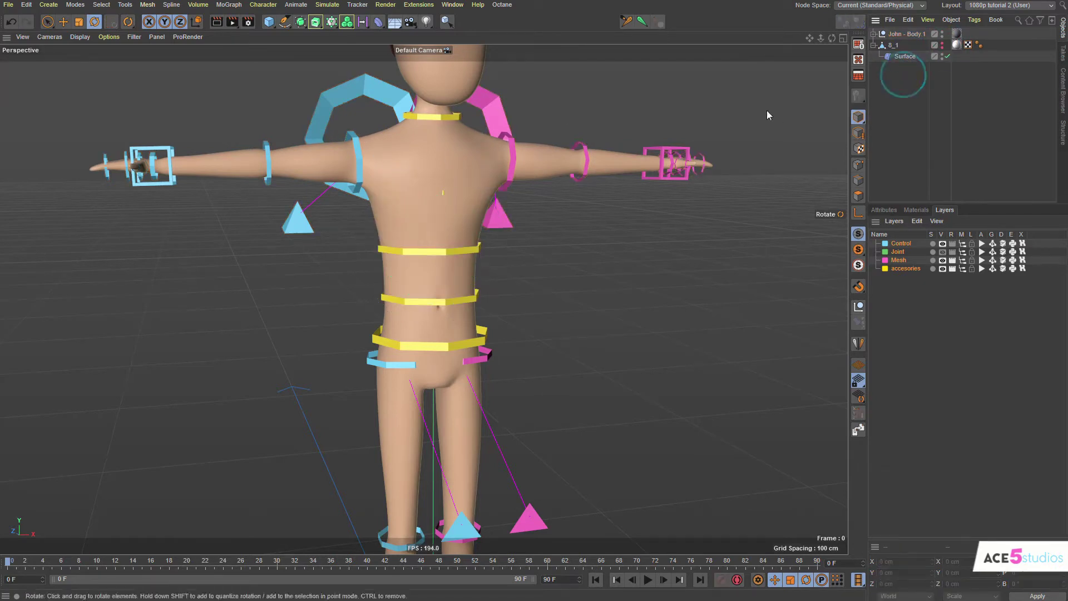
left_click(948, 56)
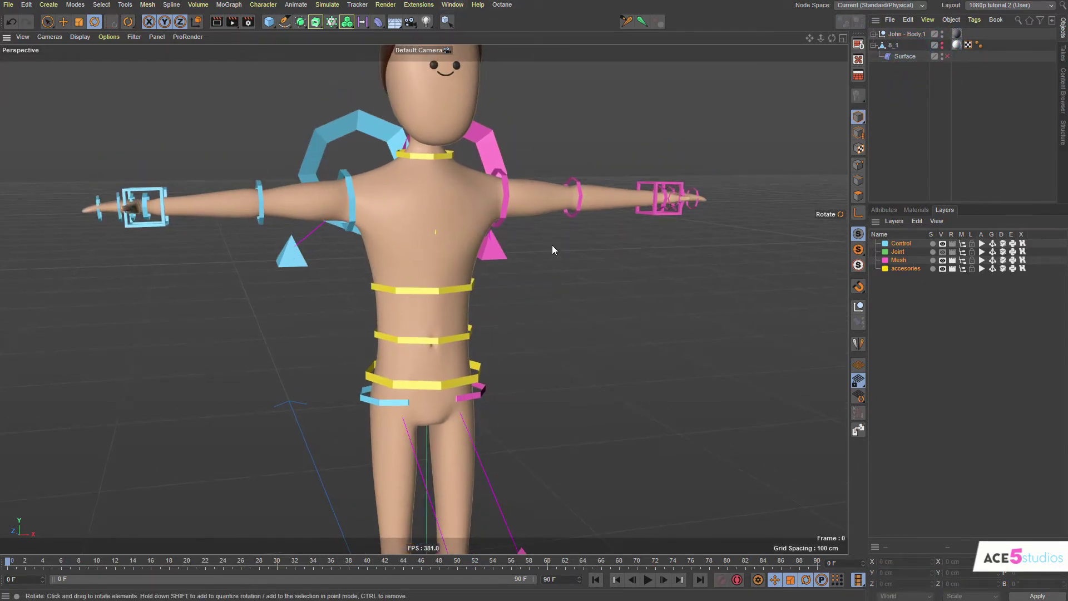
Switch to the 14_high (1).obj project and examine the tank top's shape and mesh density.
key("v")
mouse_move(553, 263)
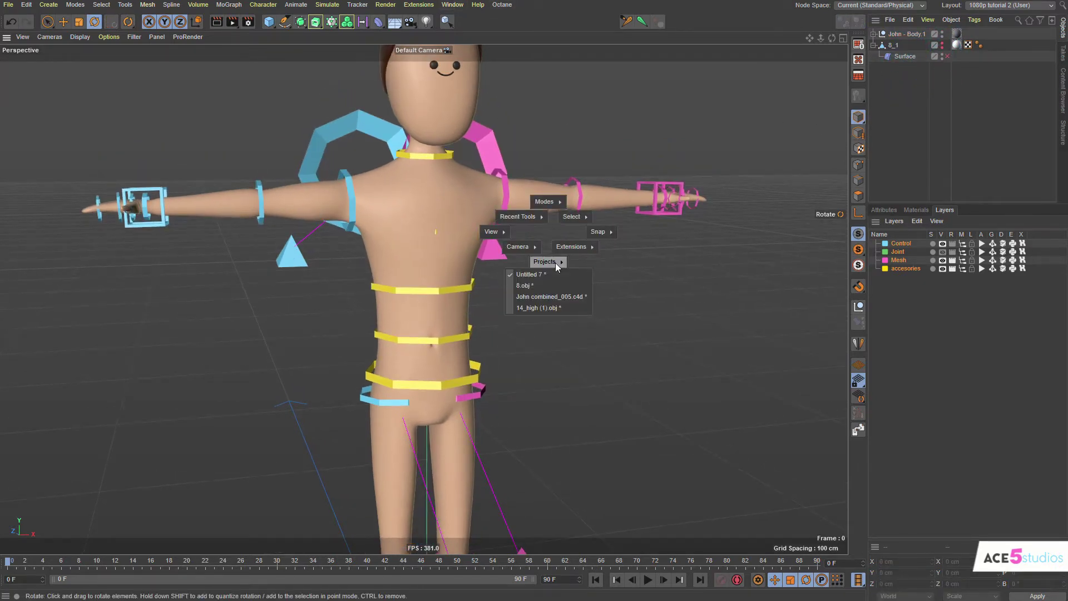
left_click(548, 310)
middle_click_drag(343, 200, 413, 265, "alt")
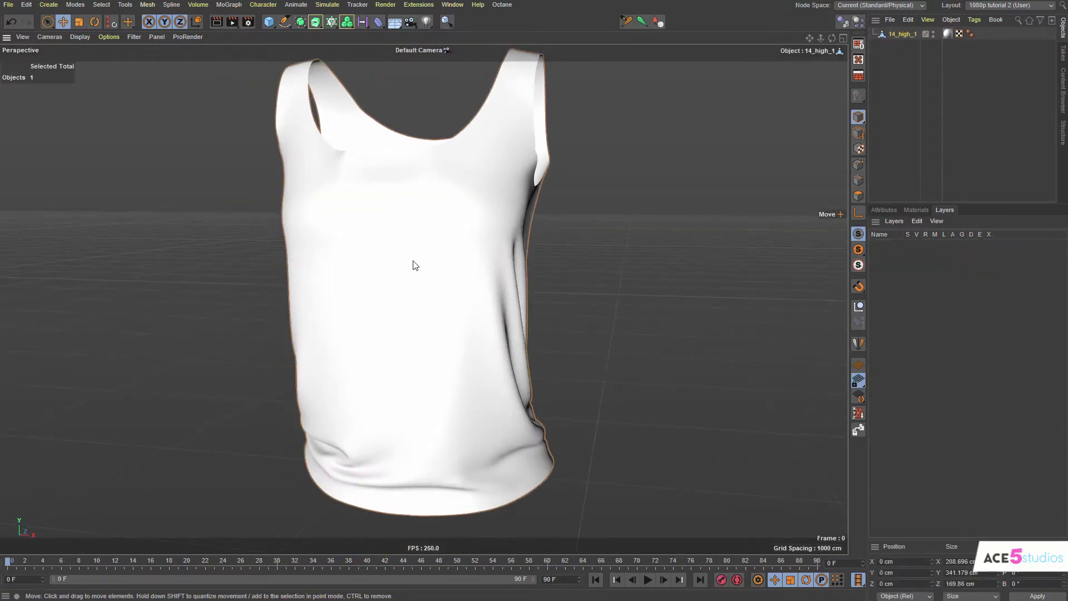
mouse_move(378, 300)
left_mouse_down("alt")
mouse_move(553, 310)
mouse_move(568, 327)
mouse_move(398, 332)
mouse_move(410, 318)
mouse_move(422, 174)
left_mouse_up("alt")
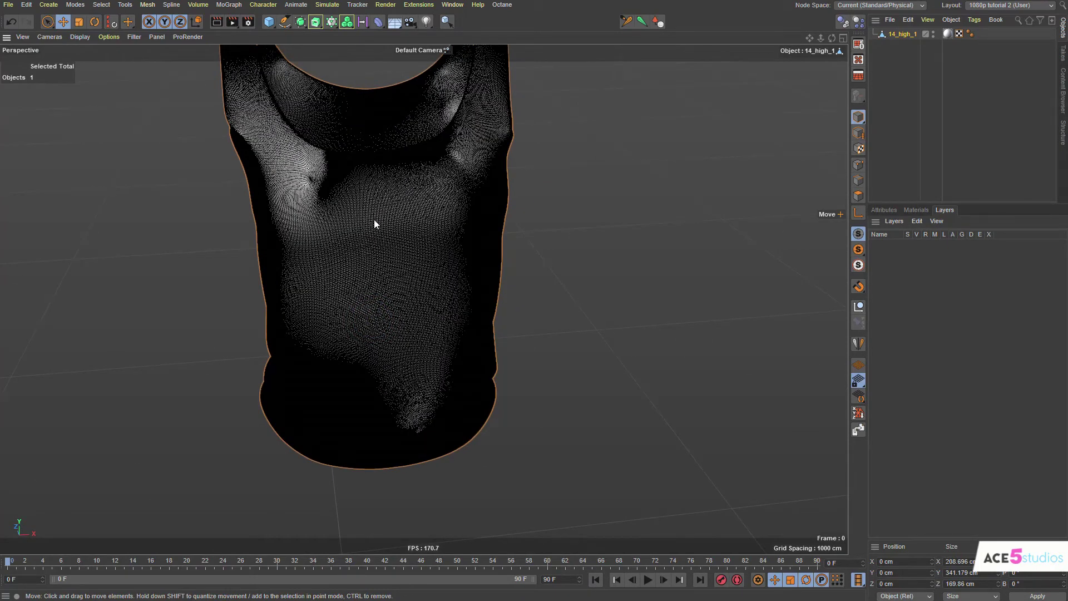
left_click(640, 210)
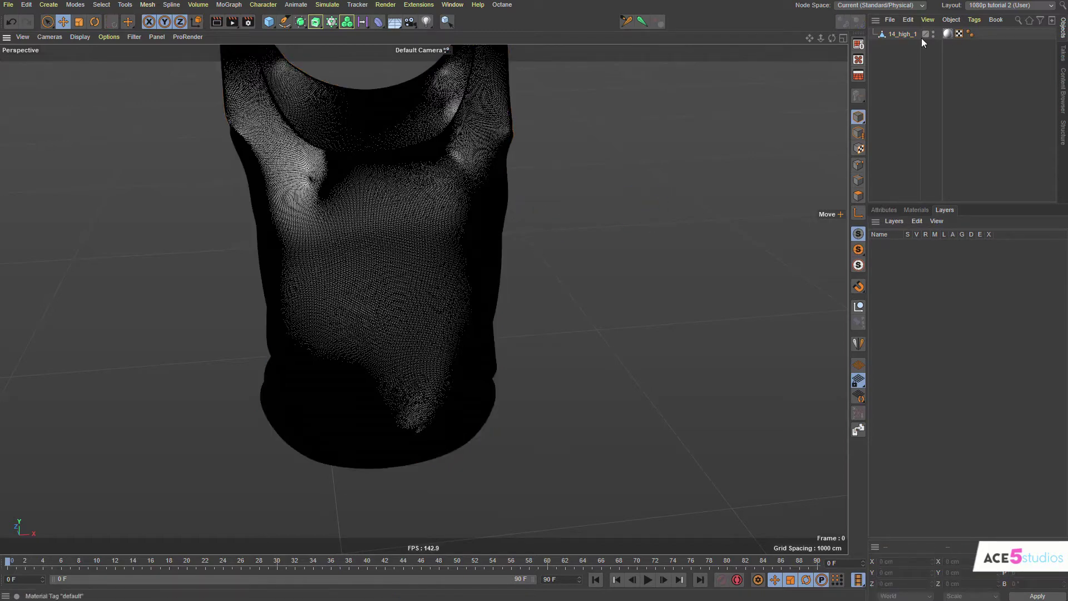
Copy the 14_high_1 tank top and paste it into the Untitled 7 character project.
left_click(902, 34)
key("v")
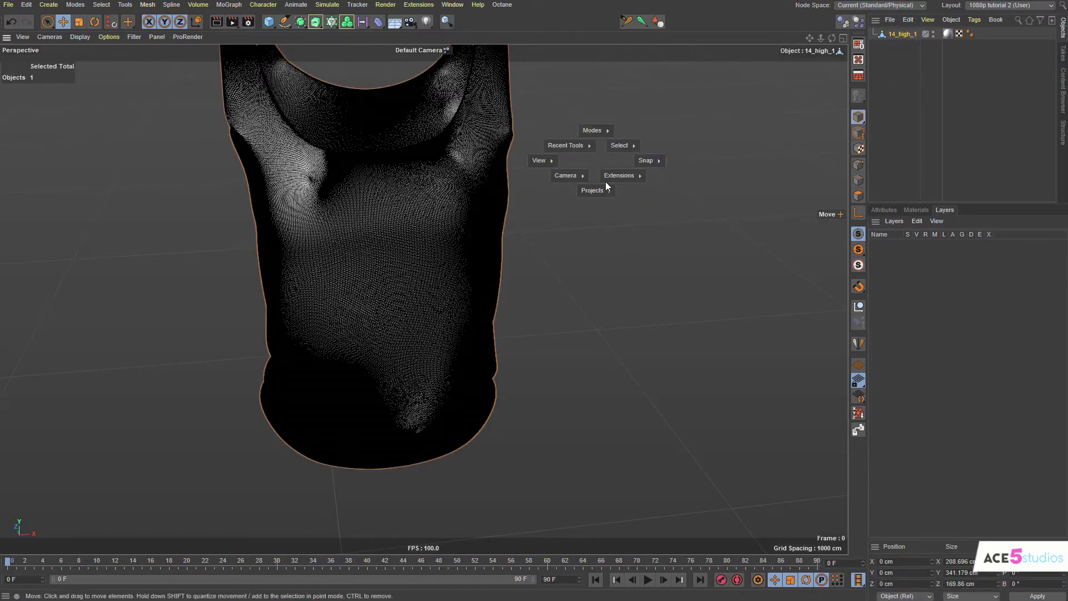
mouse_move(598, 190)
left_click(598, 226)
key("ctrl+v")
Scale the pasted 14_high_1 top down uniformly to about 24.8 × 40.6 × 20.2 cm.
right_click_drag(505, 254, 385, 295, "alt")
key("t")
left_click_drag(698, 300, 424, 360)
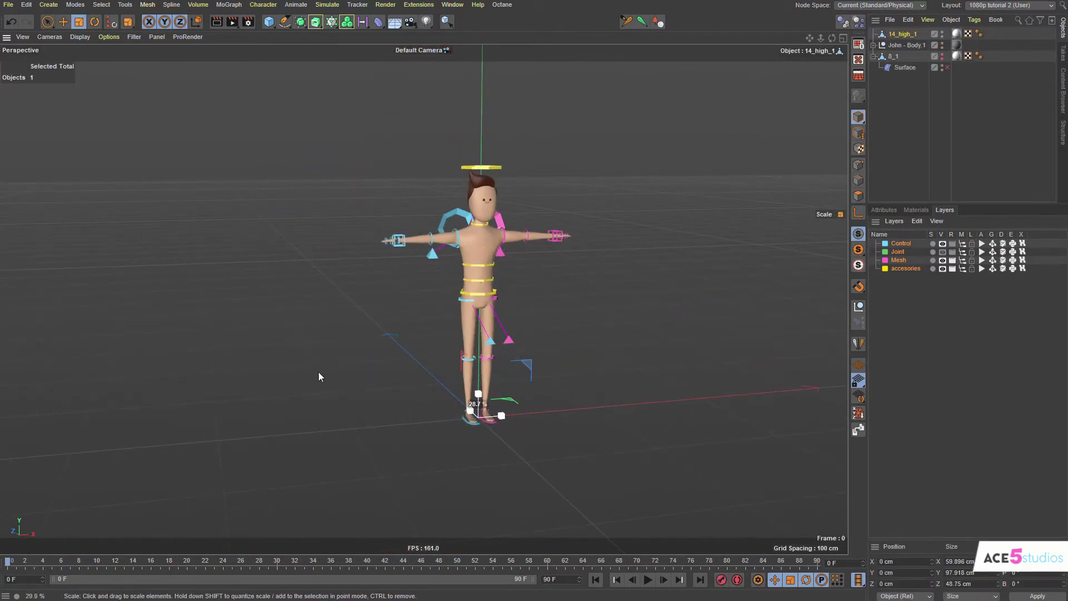
left_click_drag(319, 377, 290, 380)
Center the axis of 14_high_1 on its geometry with the Center Axis to command.
key("shift+c")
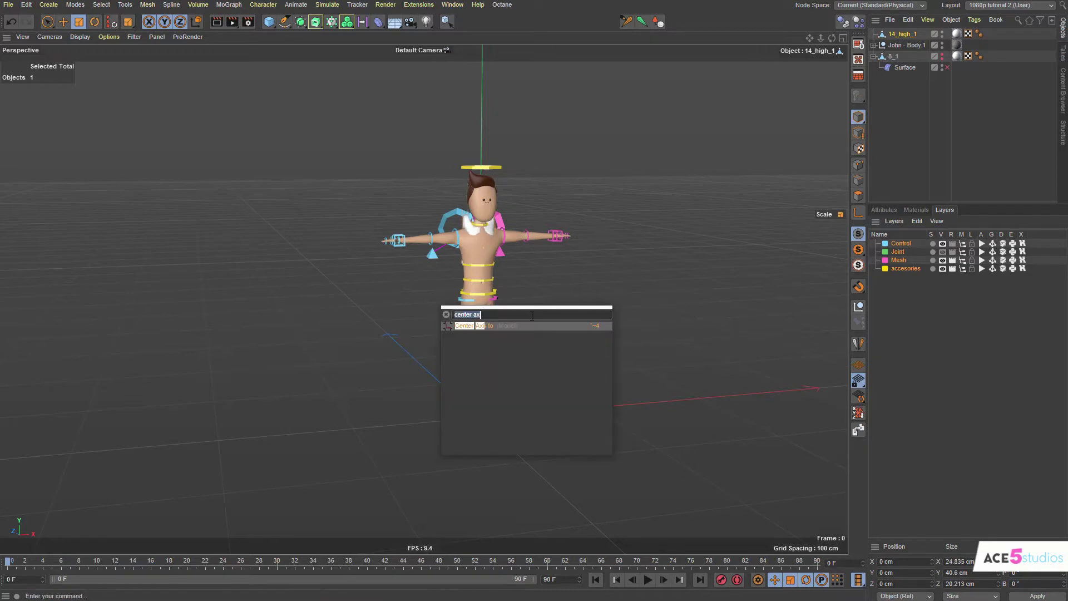
type("center")
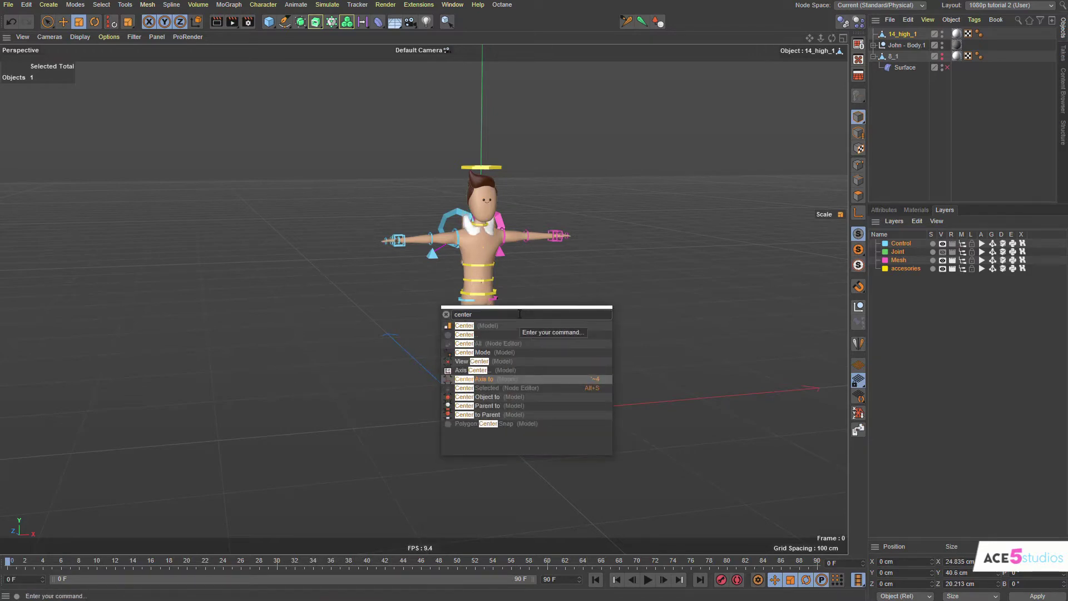
left_click(495, 378)
Scale the top to about 30.5 cm deep and 35.6 cm wide, and lower it on the torso to about Y 131.2 cm.
left_click_drag(508, 262, 530, 239, "alt")
scroll(530, 239, "up", 3)
scroll(515, 245, "up", 3)
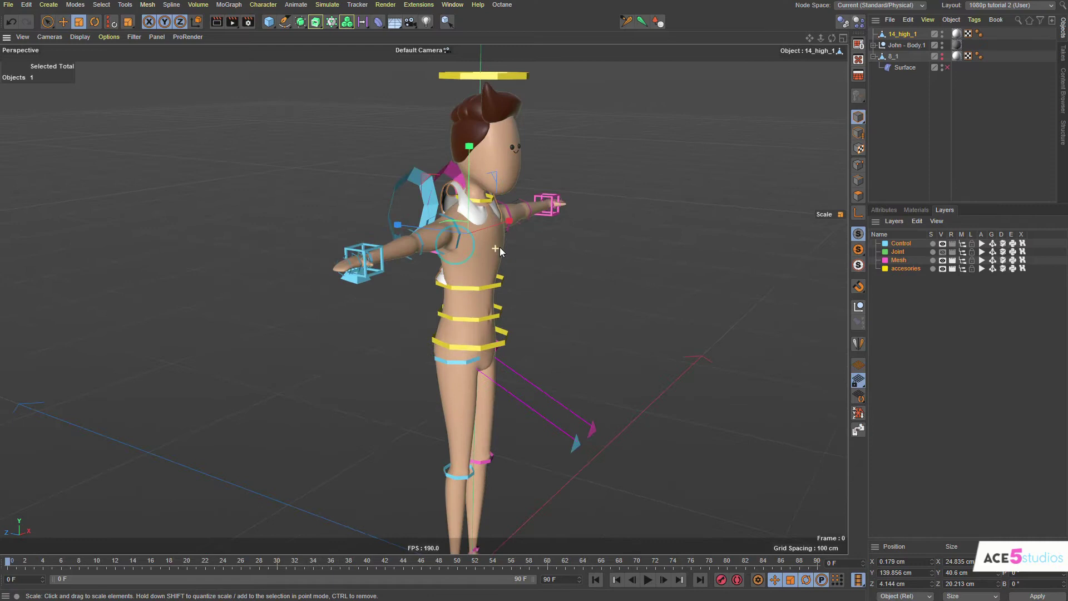
left_click_drag(434, 231, 383, 225)
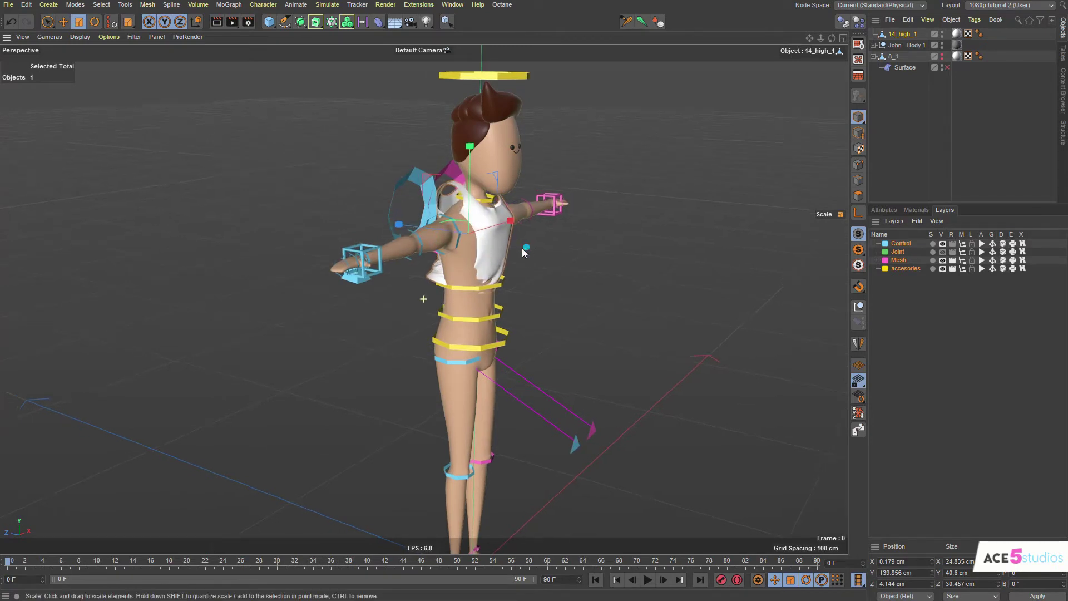
left_click_drag(522, 248, 480, 231, "alt")
scroll(484, 229, "up", 4)
left_click_drag(539, 255, 565, 256)
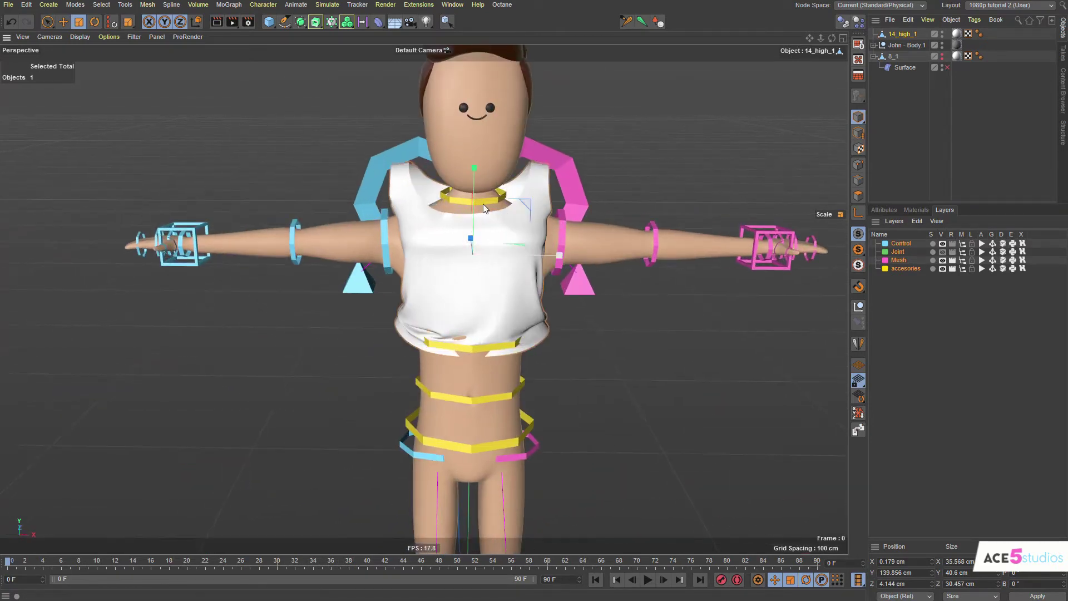
key("e")
left_click_drag(476, 188, 476, 218)
Sculpt the top's points with the Brush tool, pushing the lower back hem toward the body.
left_click_drag(467, 300, 617, 330, "alt")
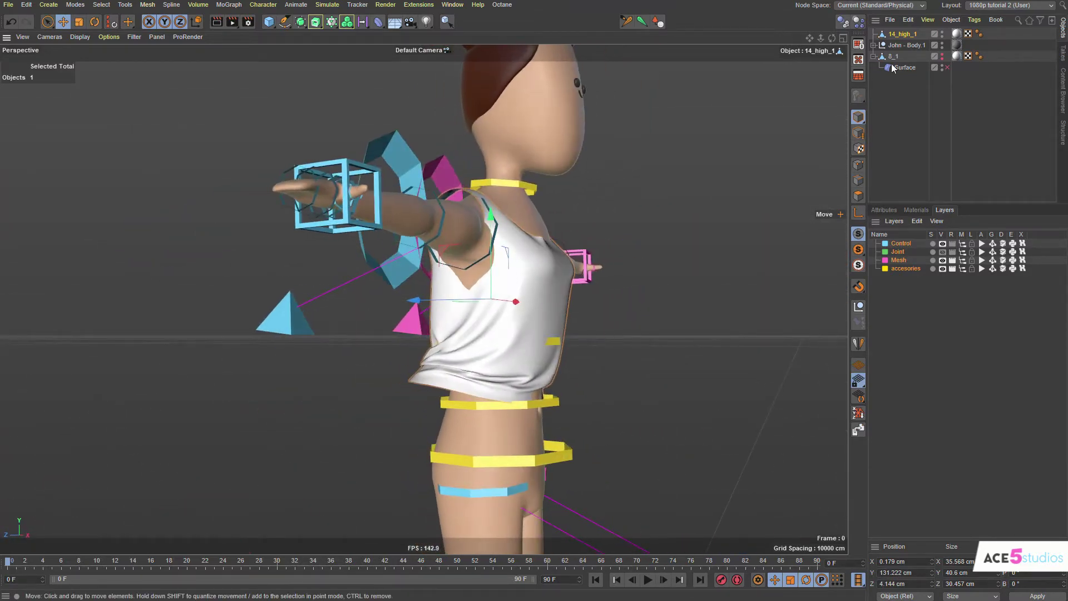
left_click(858, 164)
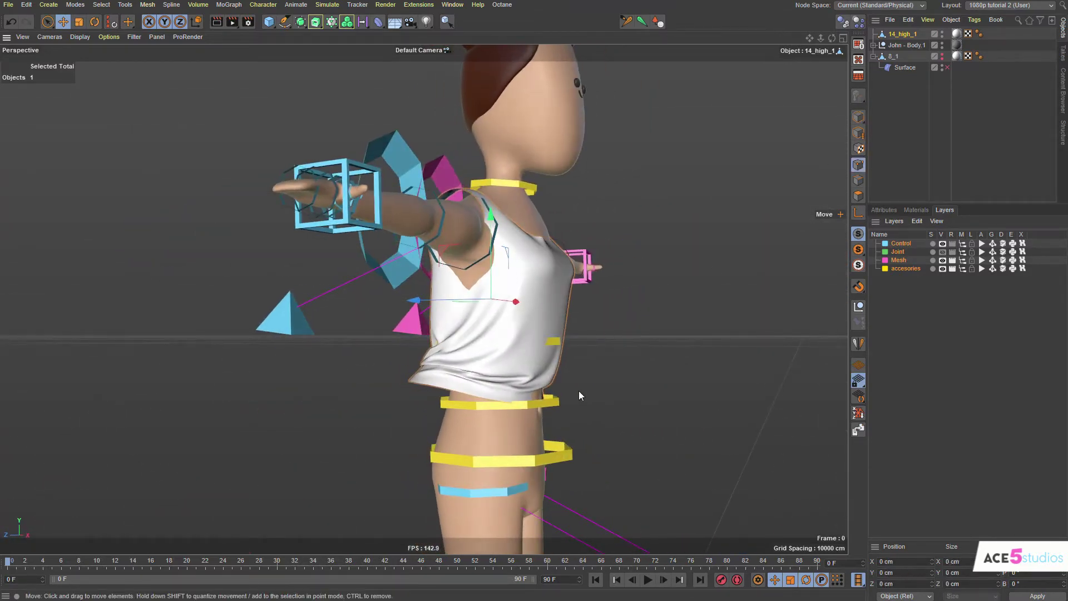
right_click(665, 307)
left_click(707, 441)
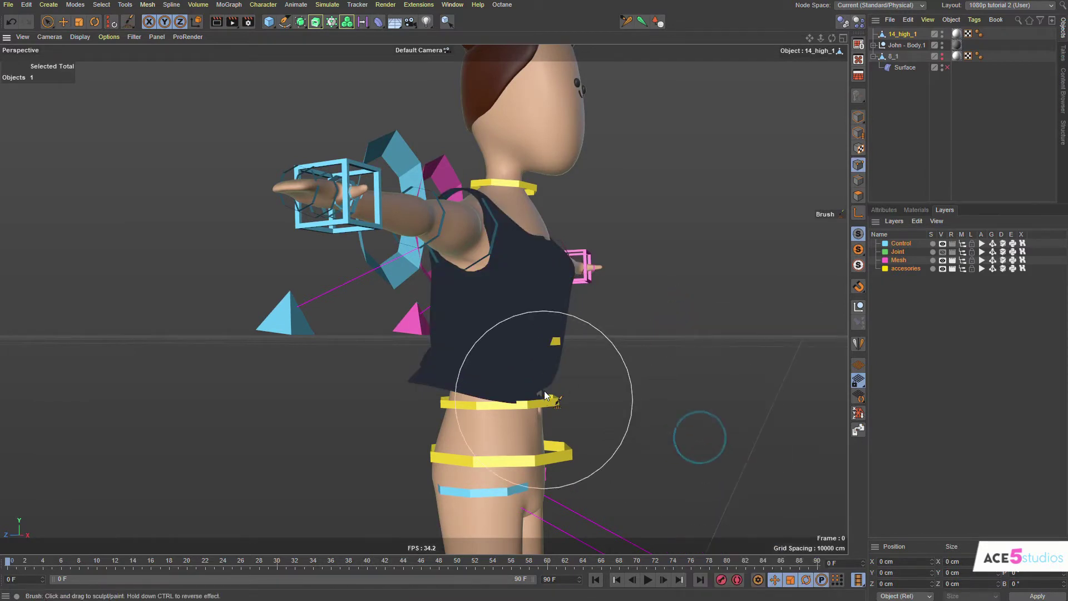
mouse_move(544, 391)
left_mouse_down("alt")
mouse_move(596, 400)
mouse_move(510, 419)
mouse_move(545, 407)
left_mouse_up("alt")
left_click_drag(390, 369, 413, 385)
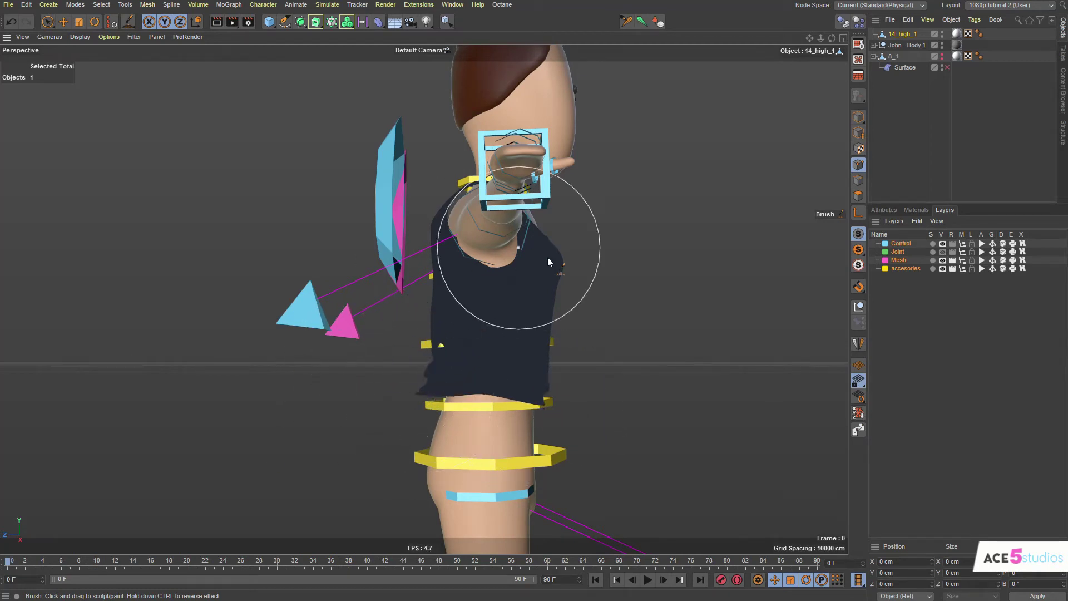
left_click_drag(548, 257, 543, 295, "alt")
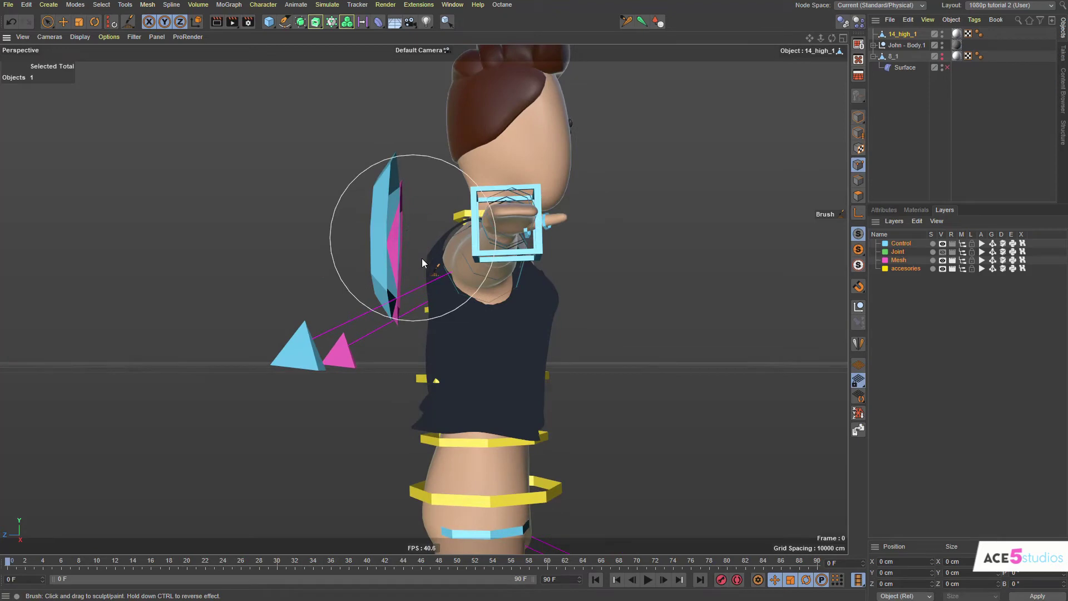
left_click_drag(640, 309, 432, 320, "alt")
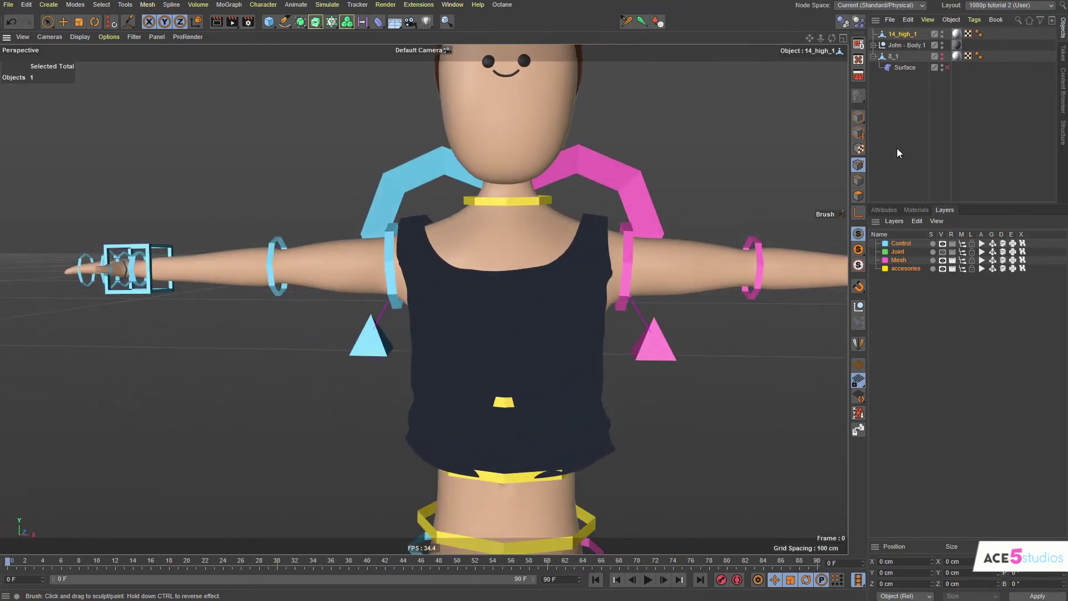
Return to Model mode and move 14_high_1 to the end of the object hierarchy.
left_click(858, 117)
left_click(902, 107)
middle_click_drag(553, 356, 472, 328, "alt")
left_click_drag(472, 328, 517, 333, "alt")
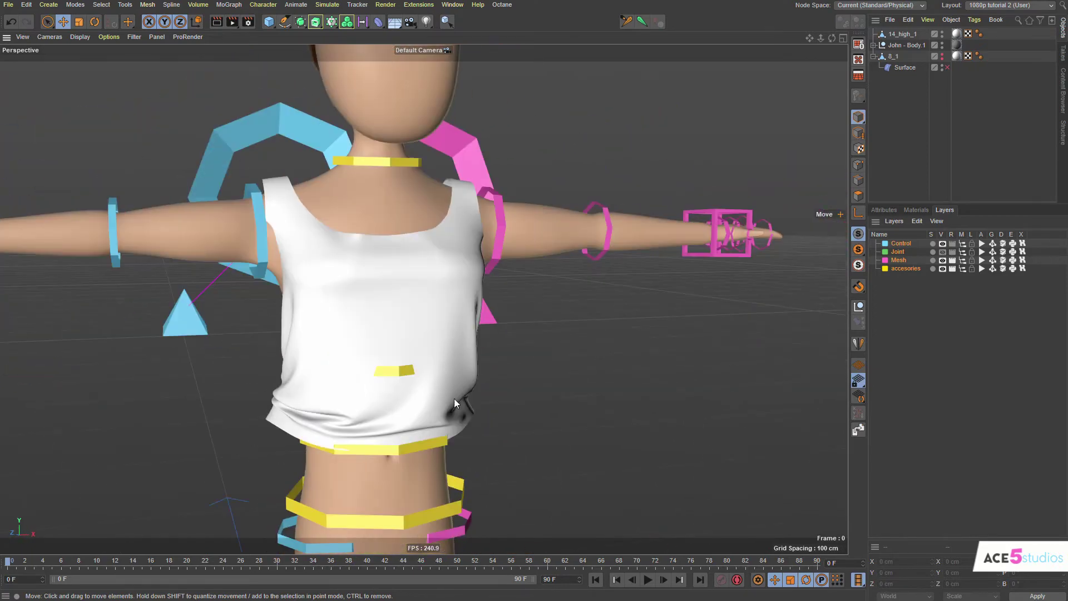
left_click_drag(906, 131, 896, 104)
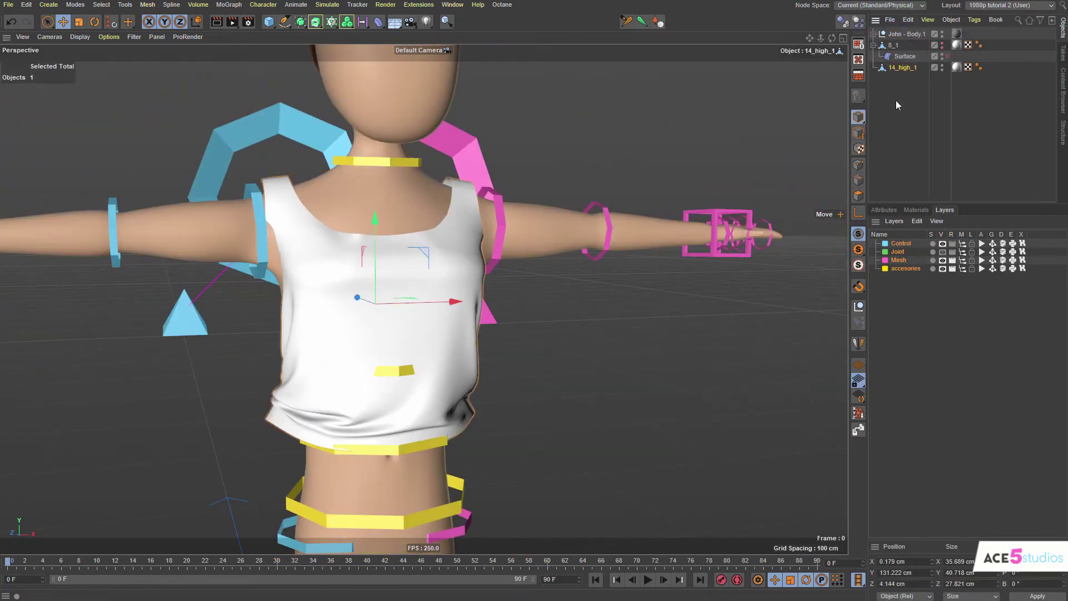
Duplicate the Surface deformer from 8_1 under 14_high_1, initialize it against boy_mesh, and enable it.
left_click(904, 57)
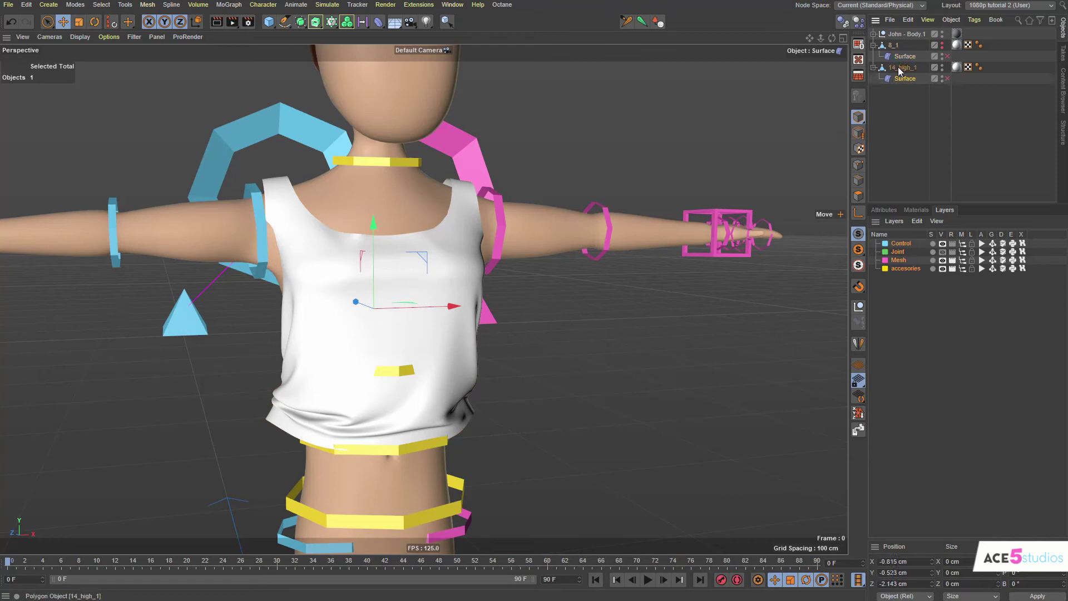
left_click(916, 210)
left_click(884, 211)
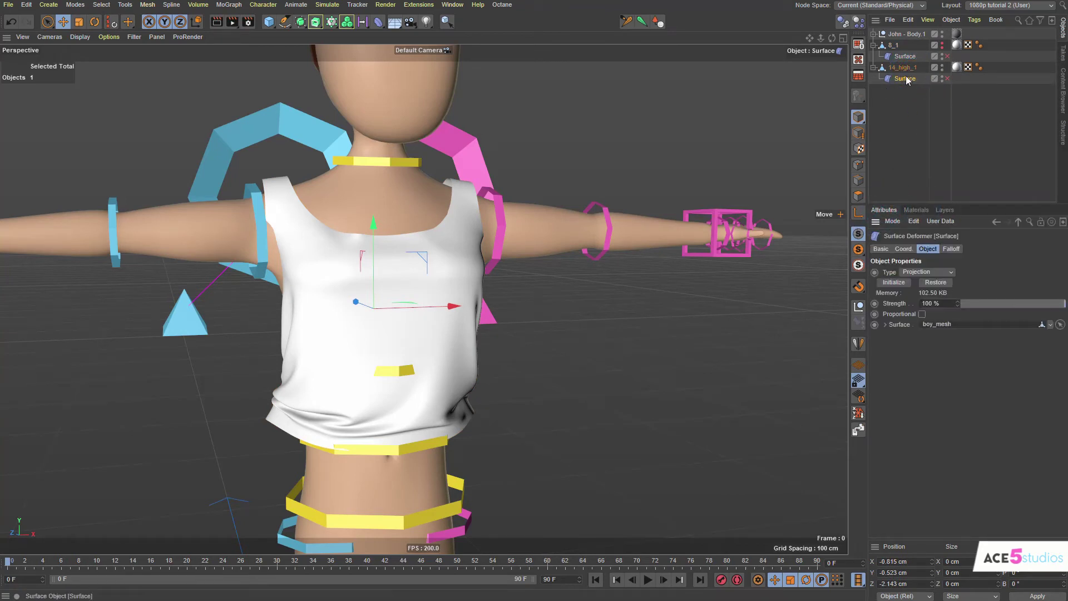
left_click(894, 282)
left_click(948, 79)
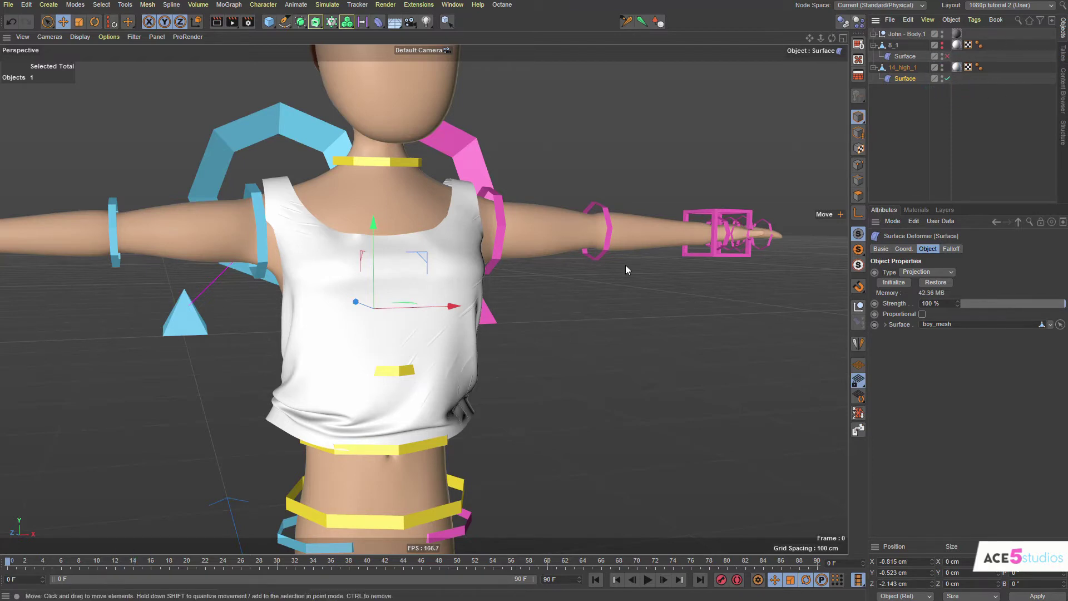
Rotate the upper spine control in several directions to test how 14_high_1 deforms with the body, and undo the rotations.
left_click_drag(359, 473, 366, 303, "alt")
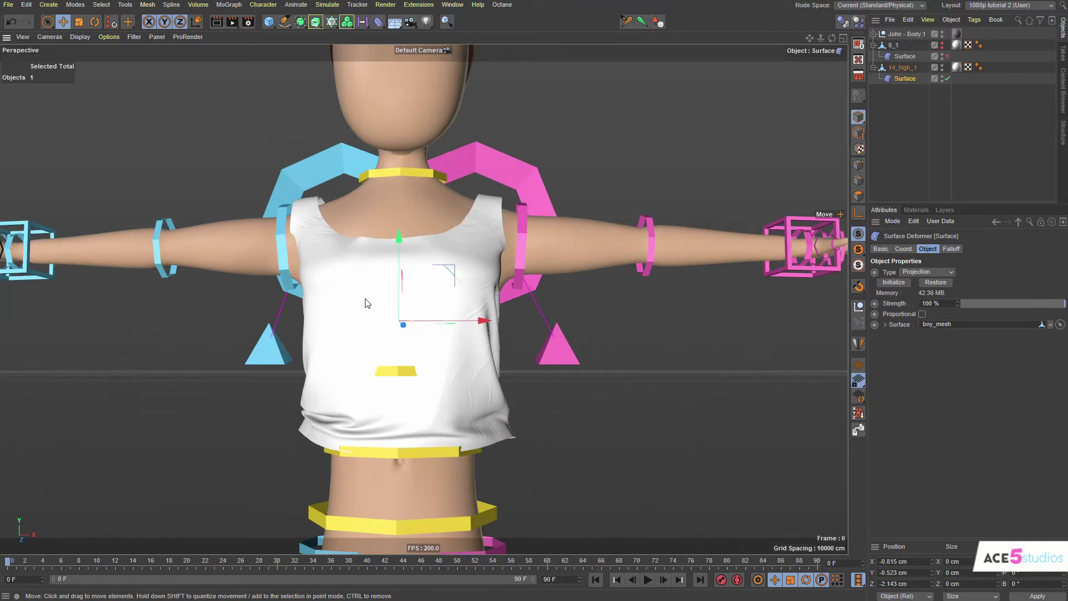
left_click(396, 372)
key("r")
left_click_drag(534, 335, 540, 340)
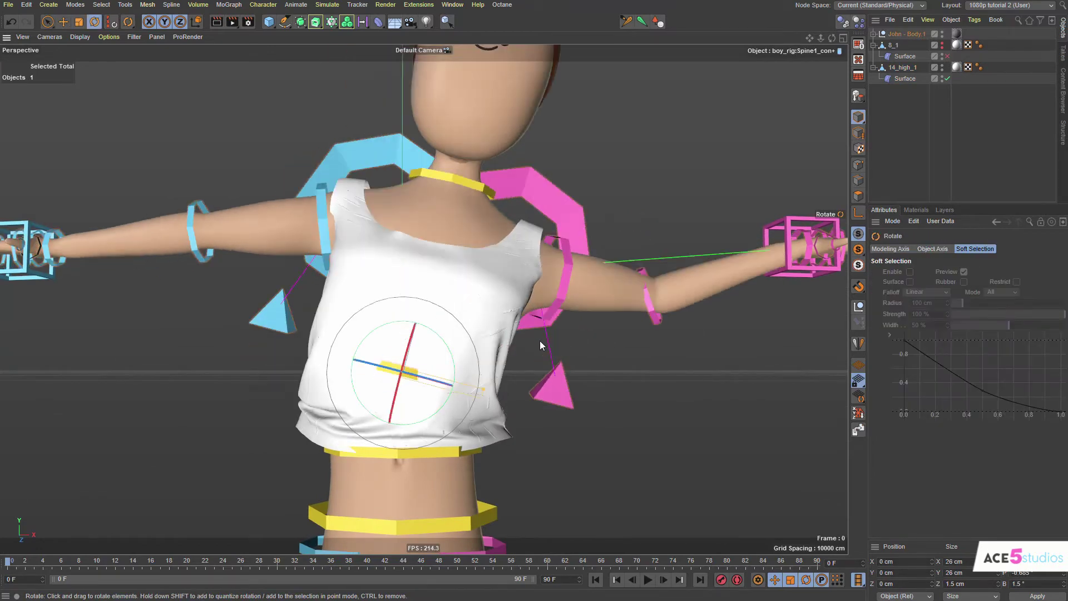
left_click_drag(435, 355, 543, 348)
left_click_drag(425, 467, 447, 459, "alt")
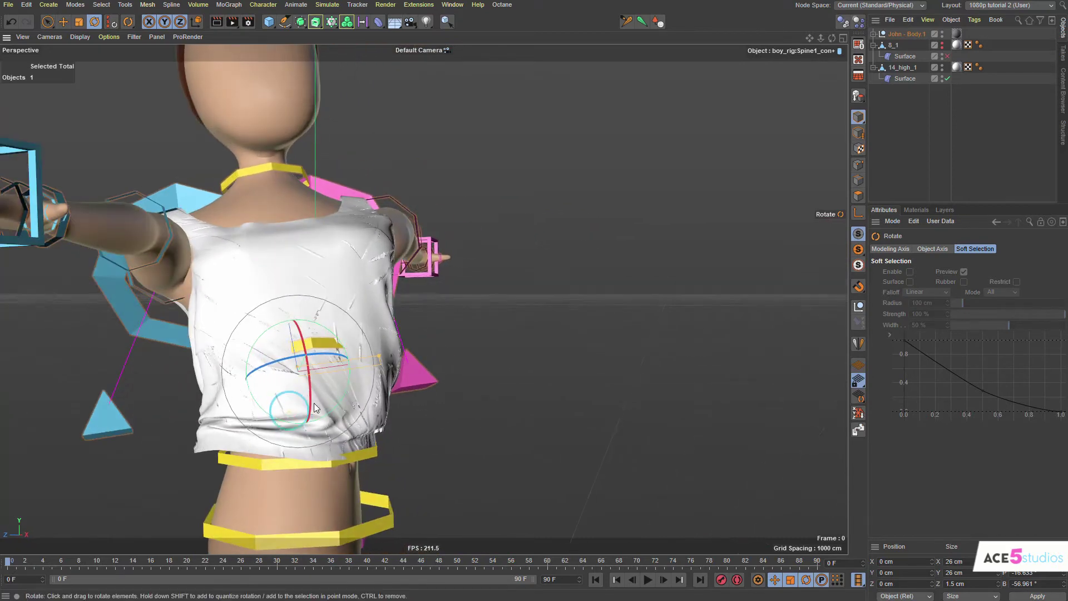
left_click_drag(286, 375, 395, 417)
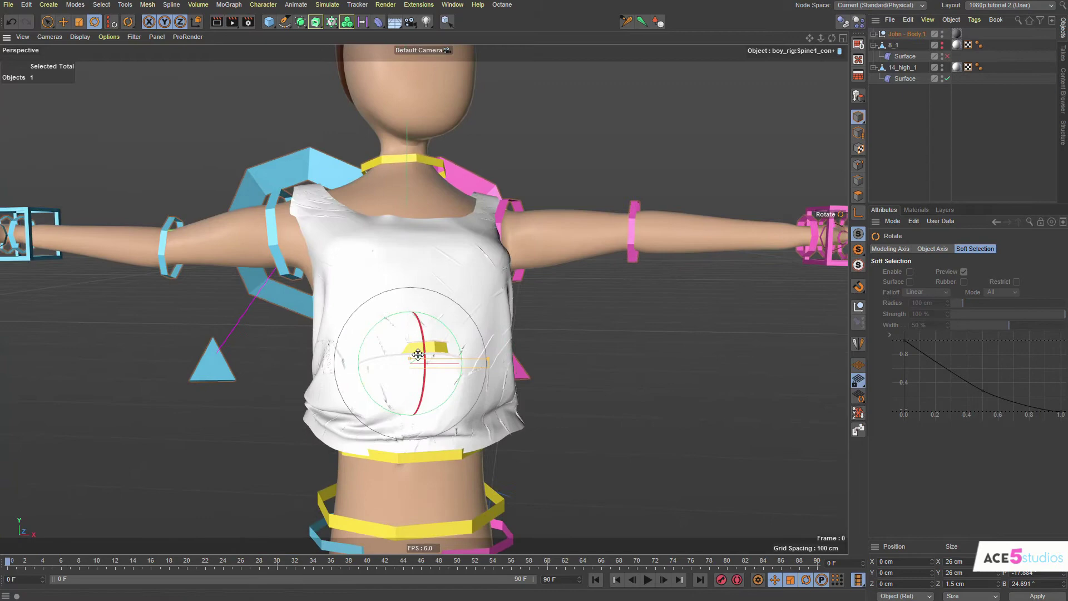
key("e")
left_click(627, 380)
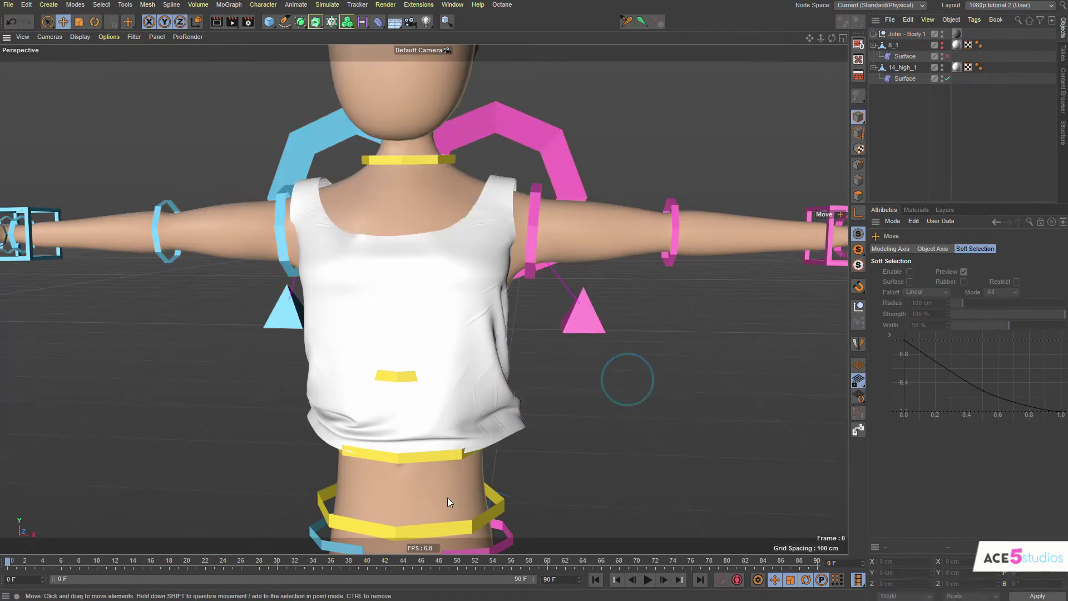
Delete the 14_high_1 tank top together with its Surface deformer.
left_click(902, 69)
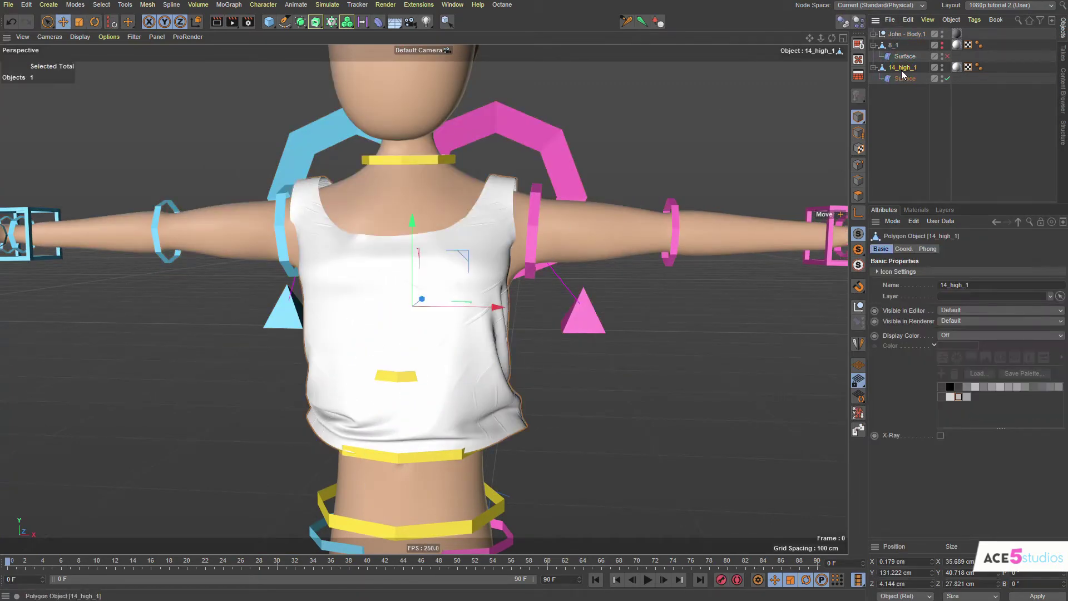
key("Delete")
scroll(546, 267, "down", 10)
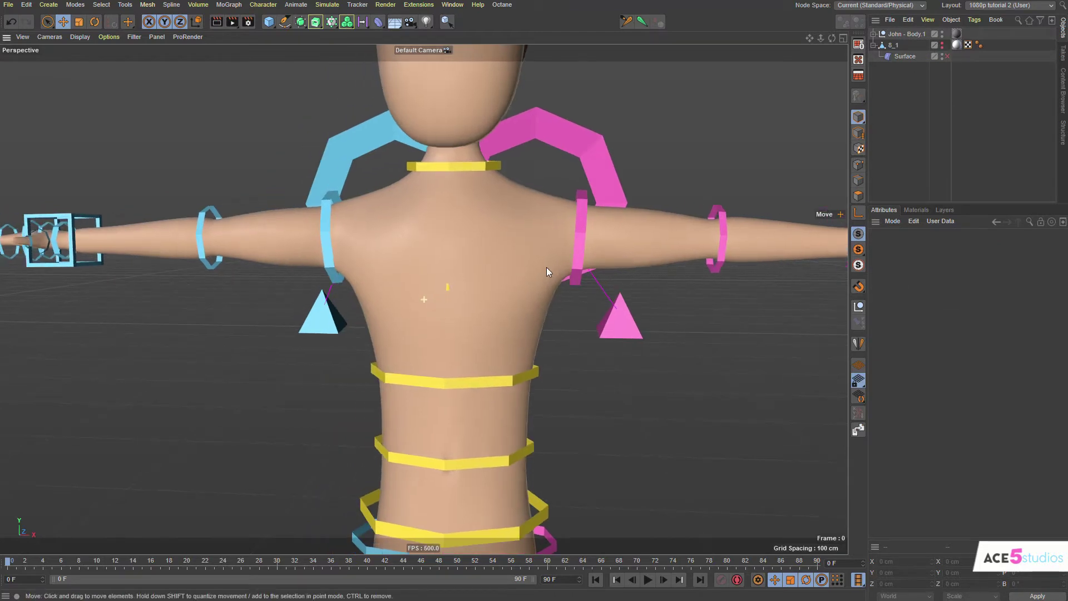
Select the boy_mesh polygon object inside the character's Mesh group.
scroll(501, 294, "up", 5)
left_click(482, 198)
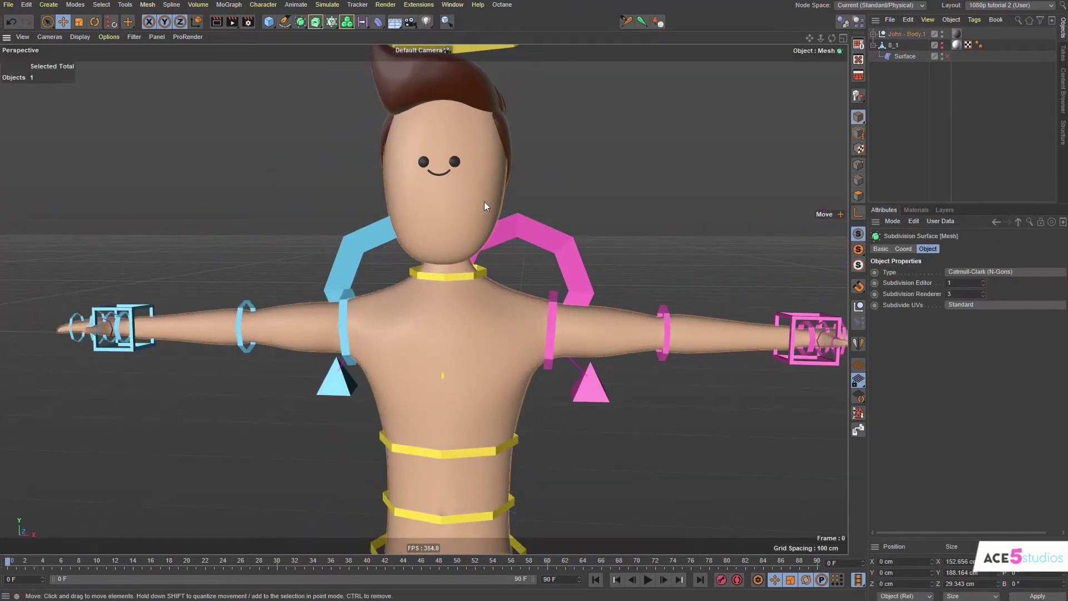
scroll(403, 249, "down", 5)
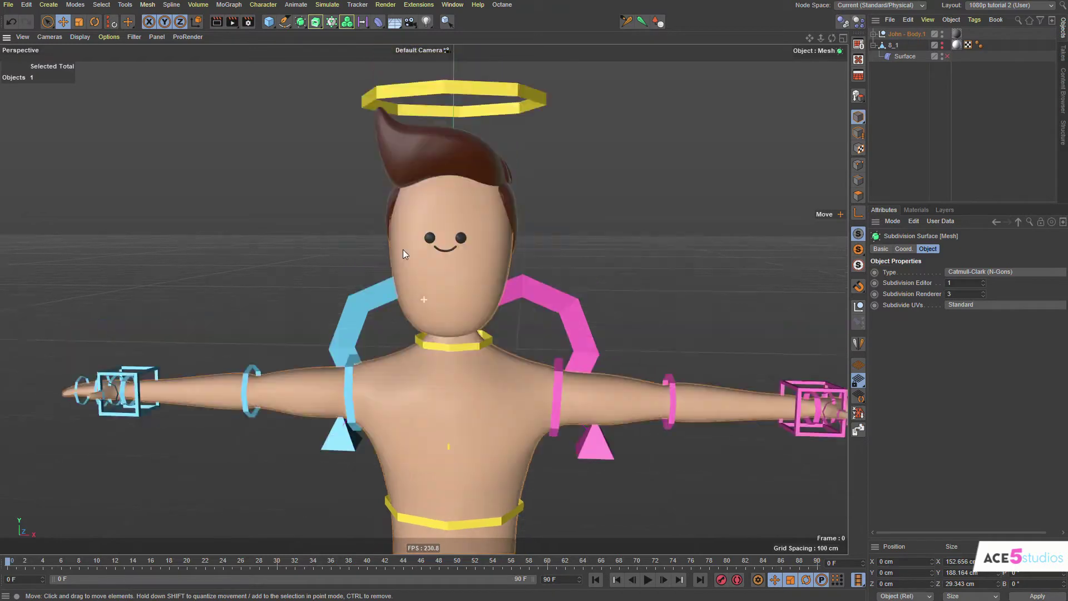
scroll(450, 267, "up", 2)
left_click(452, 195)
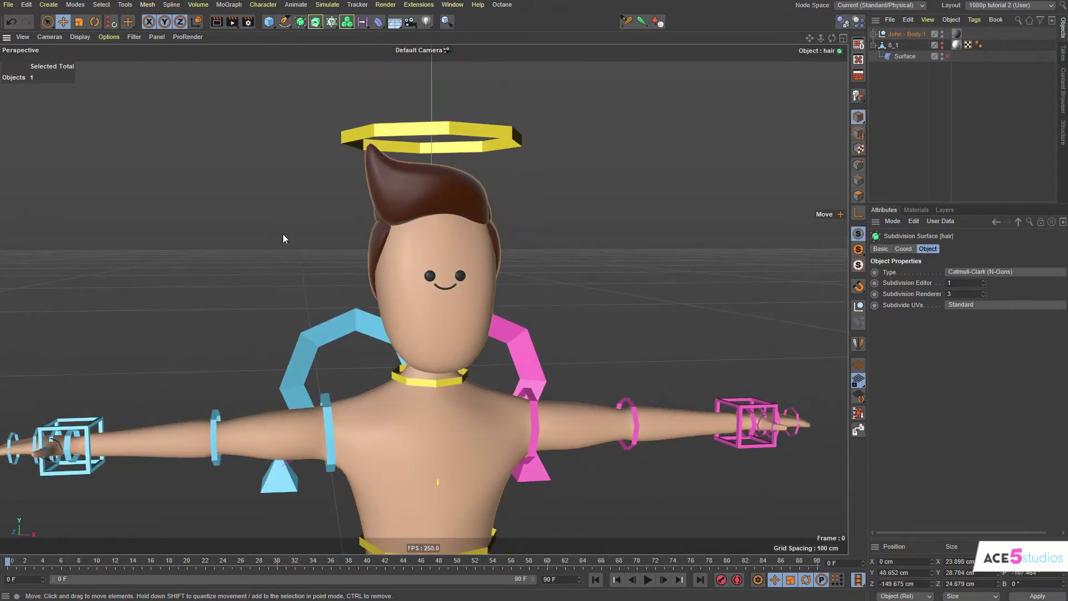
left_click(436, 418)
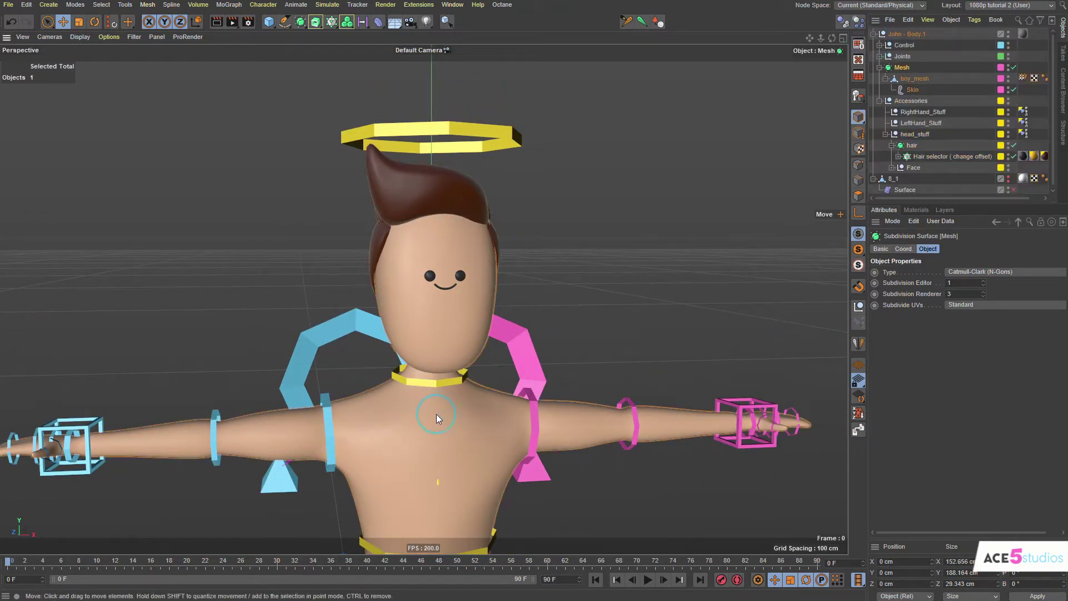
left_click(920, 78)
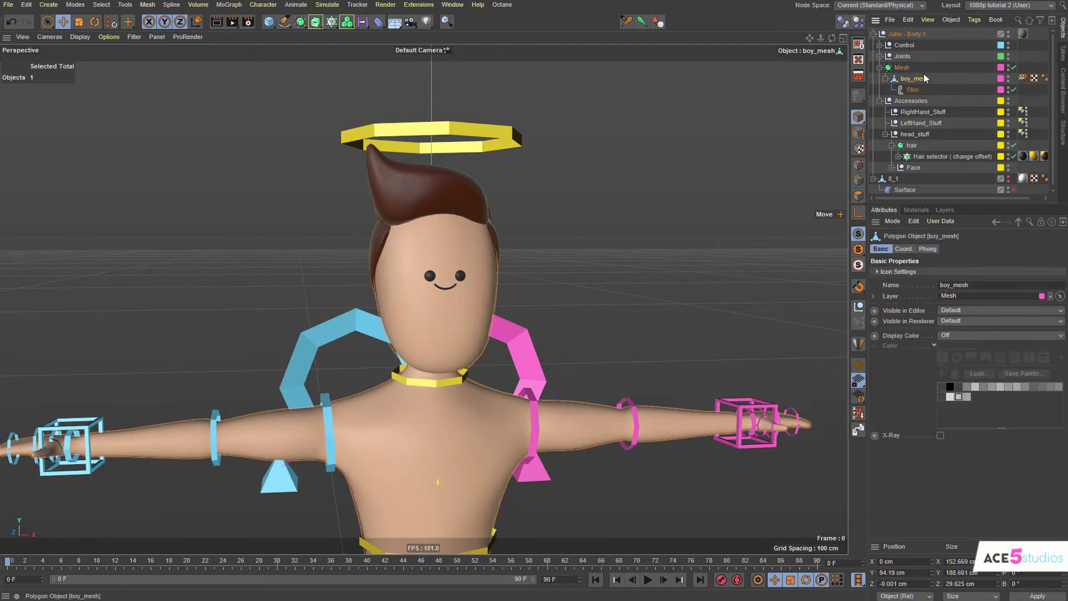
scroll(926, 78, "right", 2)
scroll(928, 85, "left", 2)
scroll(974, 86, "right", 2)
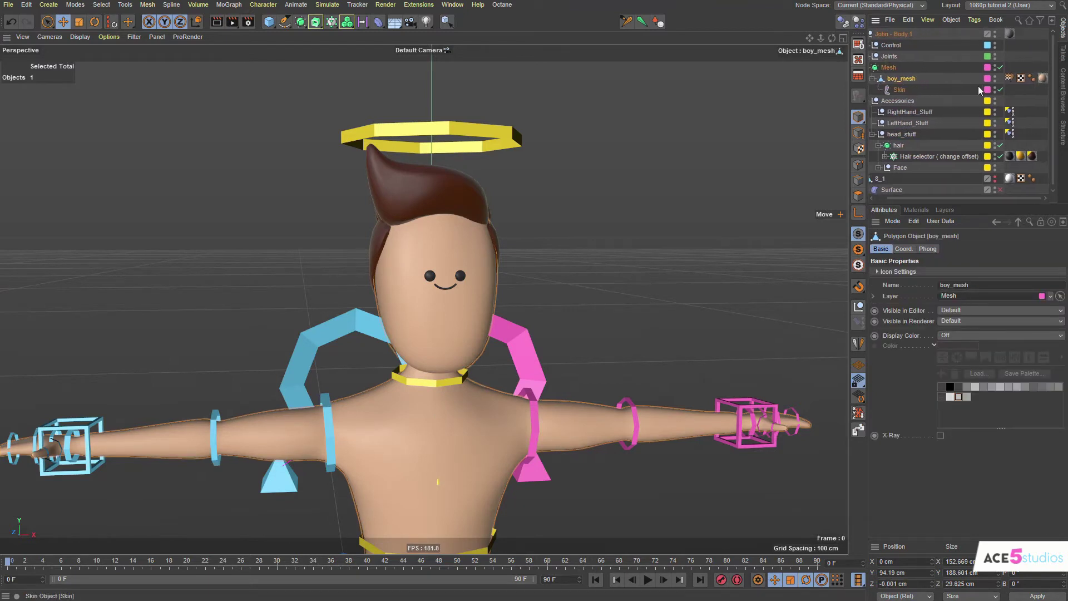
Add a Pose Morph tag to boy_mesh.
right_click(896, 77)
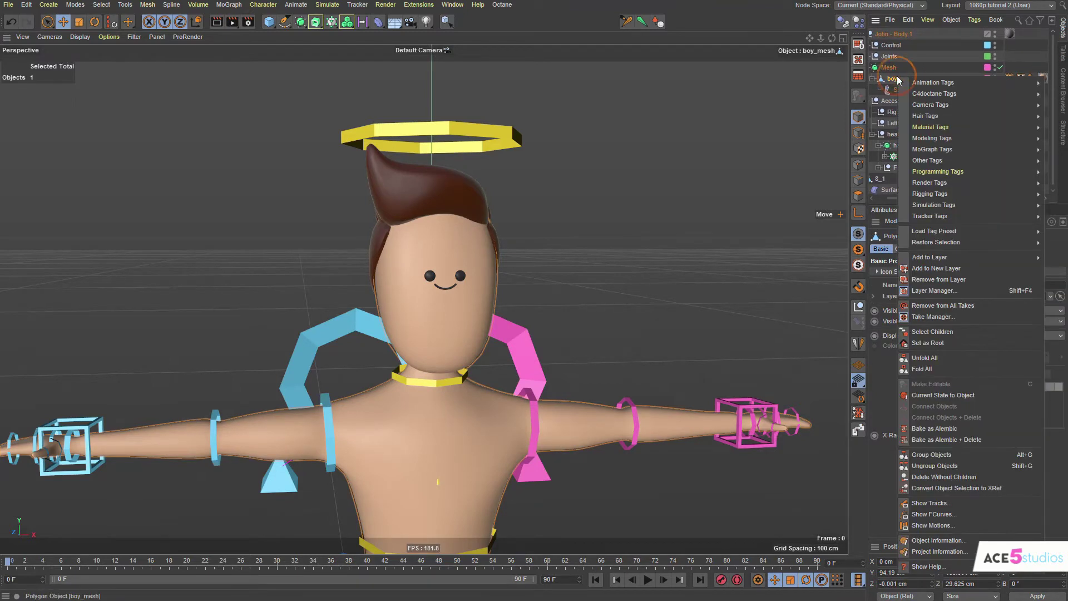
mouse_move(976, 105)
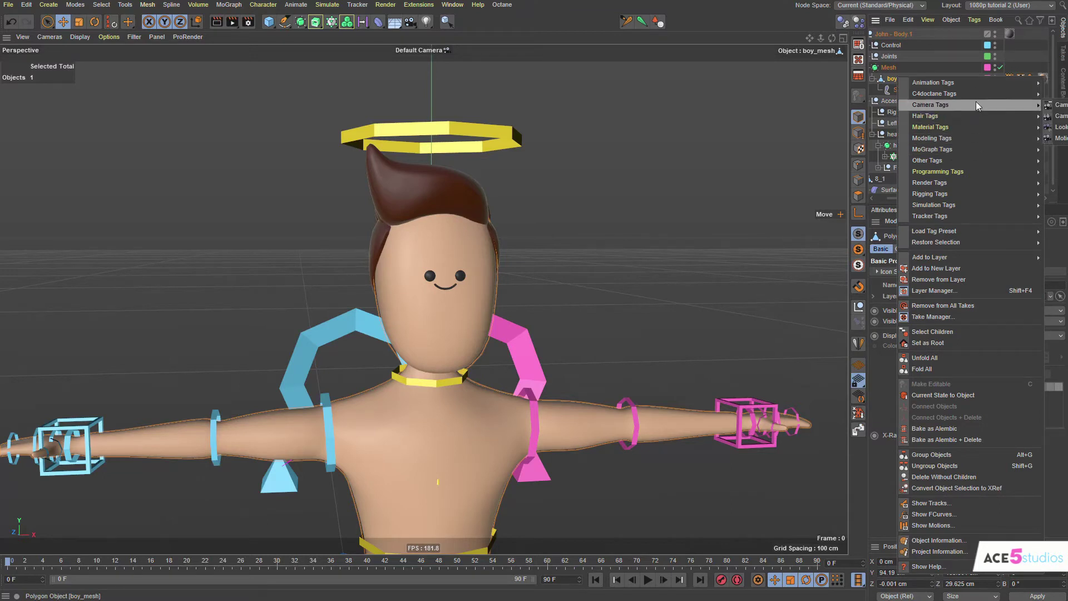
mouse_move(955, 194)
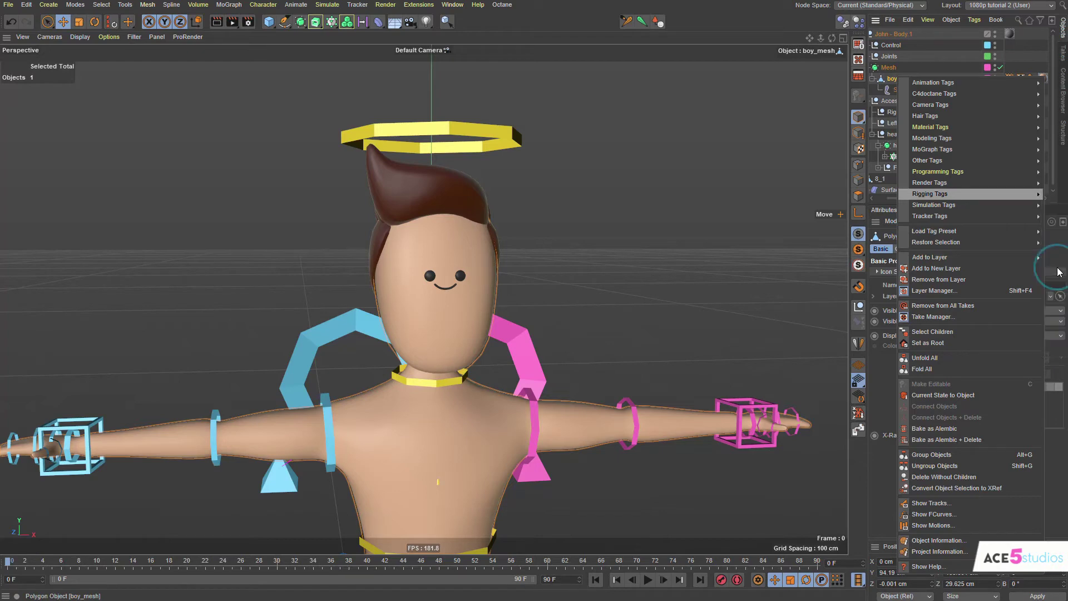
left_click(1058, 272)
key("shift+c")
type("pose mo")
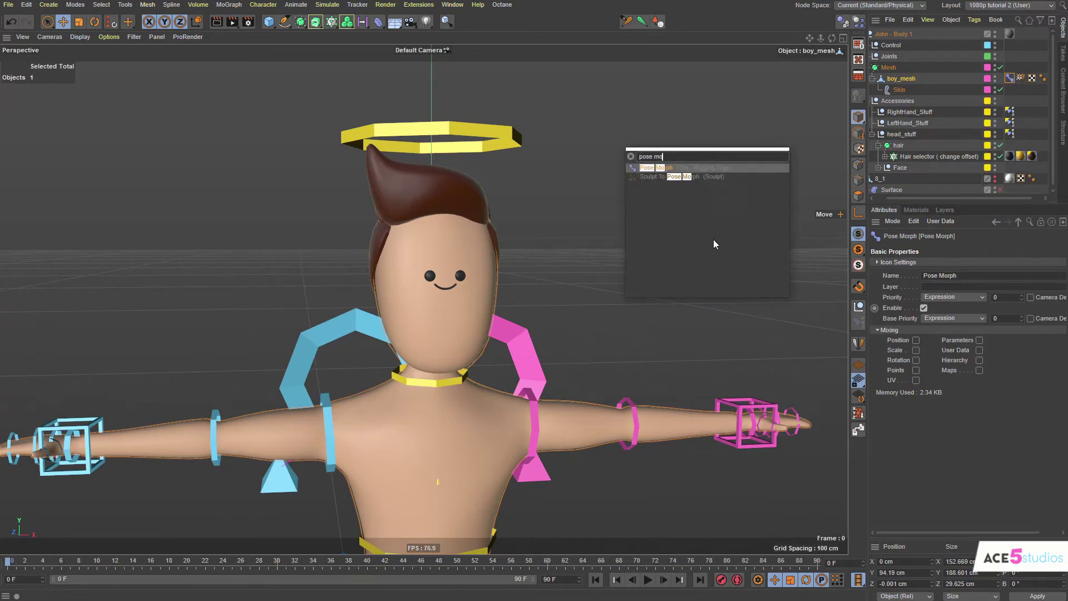
key("Escape")
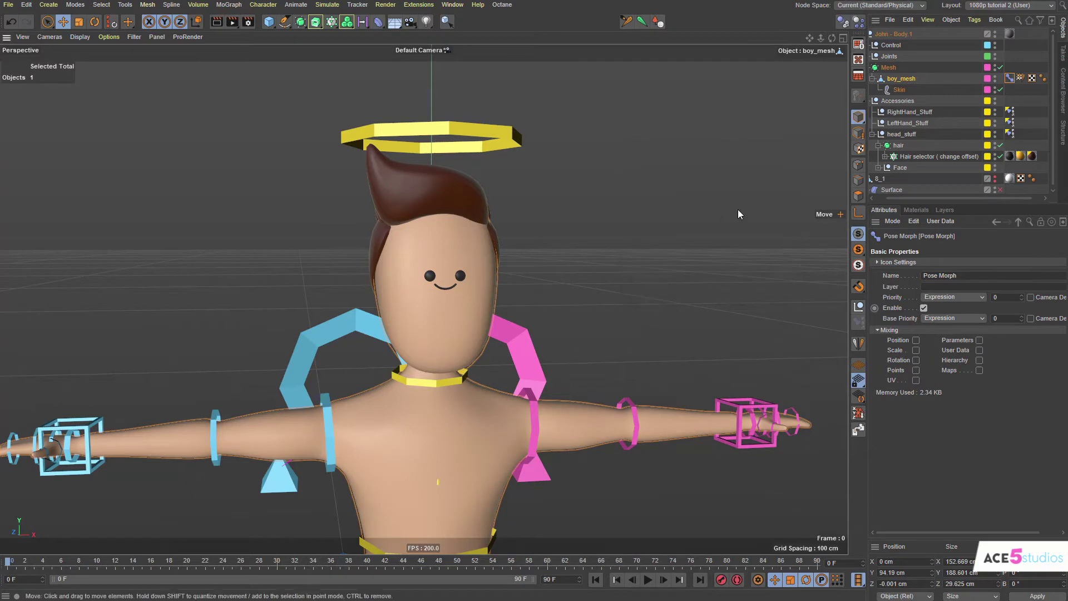
Enable Points mixing on the Pose Morph tag and rename its first pose "head different".
left_click(1008, 81)
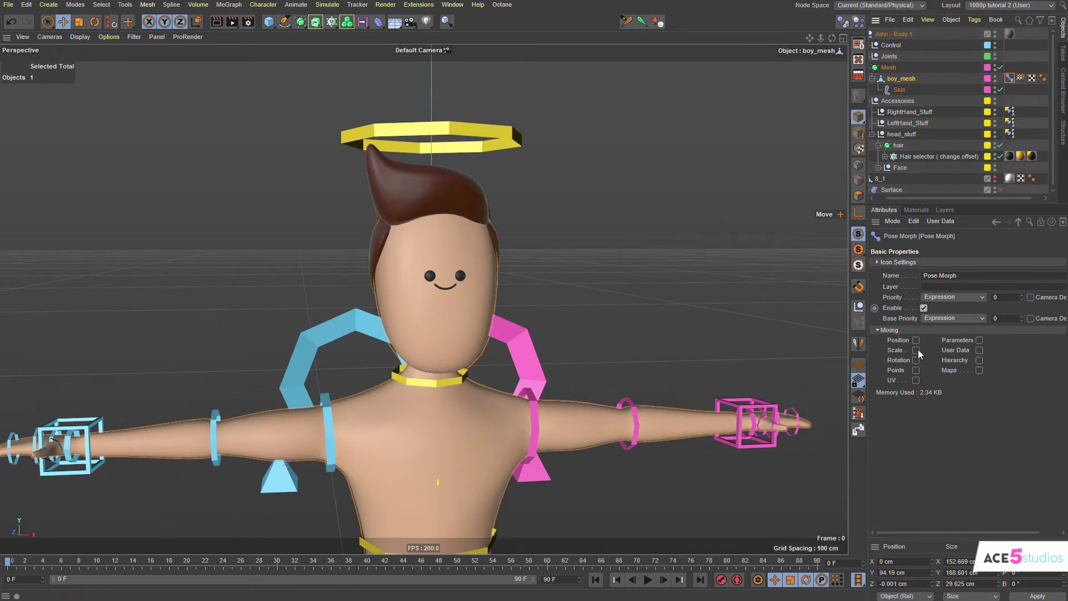
left_click(916, 370)
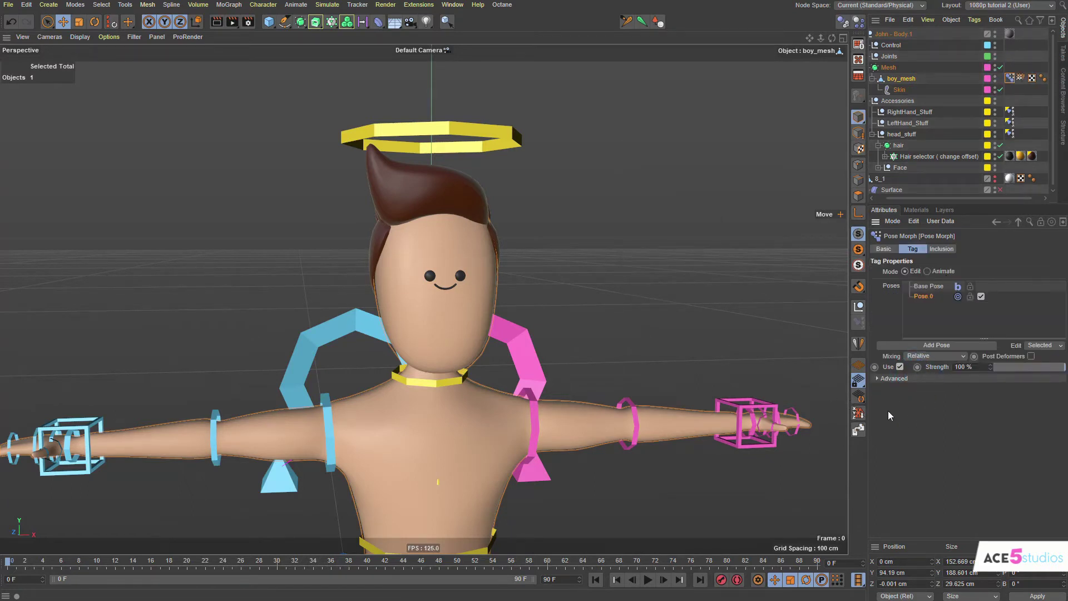
double_click(924, 298)
type("head different")
key("Return")
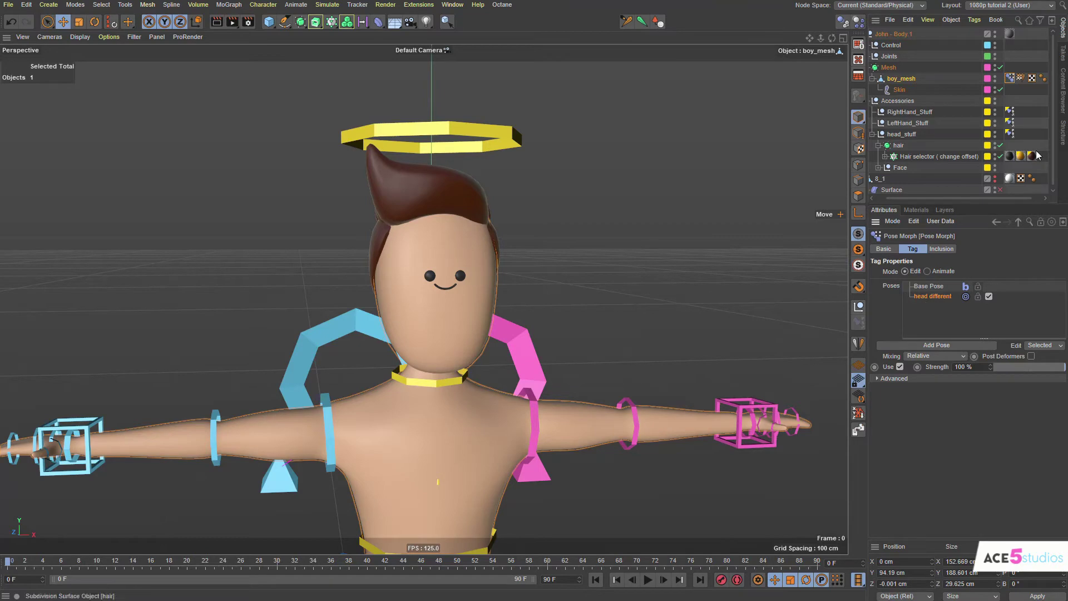
Try selecting the head's points on boy_mesh, and undo the last point selection around the chin.
left_click(906, 80)
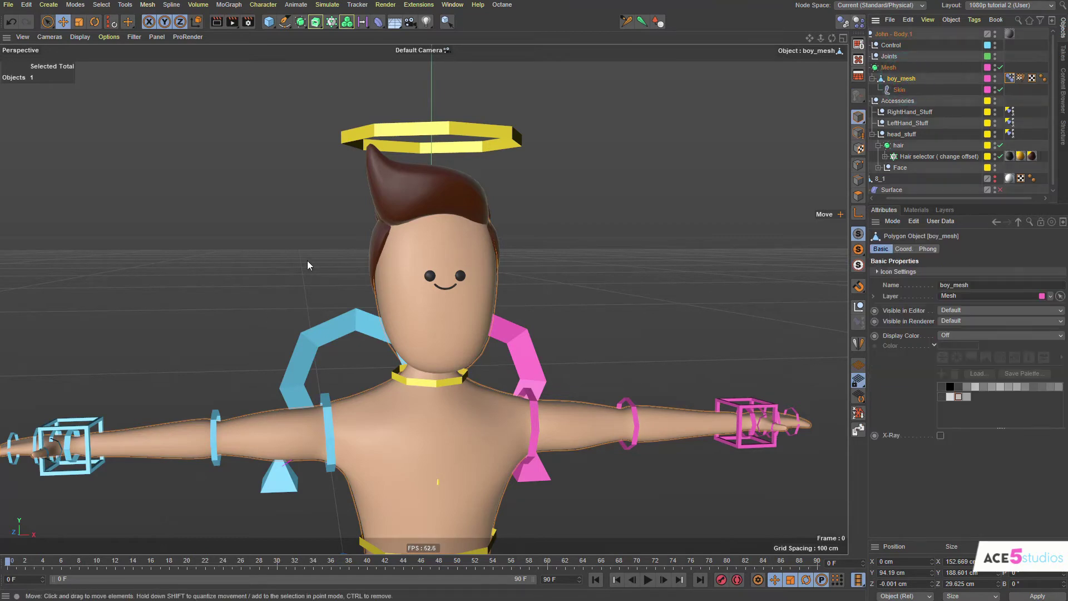
key("Return")
left_click_drag(458, 317, 322, 220, "alt")
left_click_drag(238, 172, 529, 322, "alt")
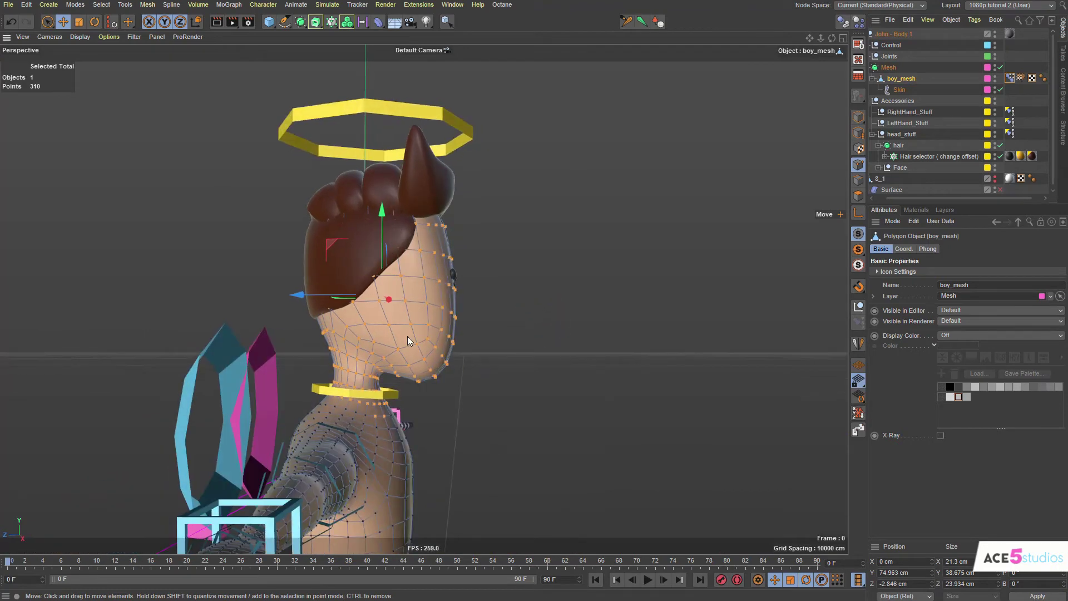
left_click_drag(396, 319, 488, 406)
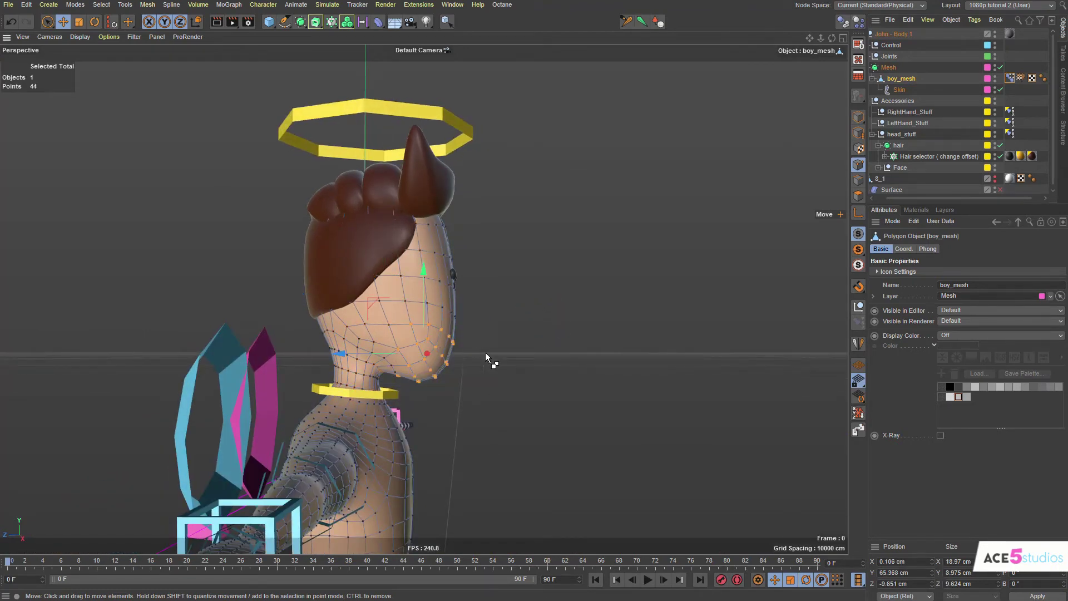
key("ctrl+z")
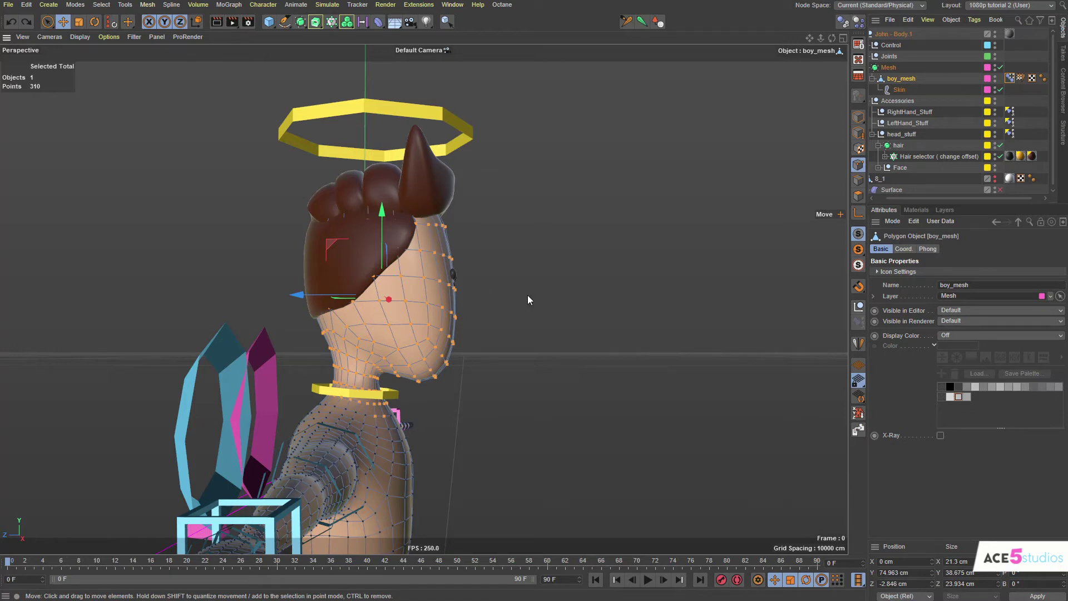
Select a polygon loop around the upper neck of boy_mesh with Loop Selection.
left_click(858, 196)
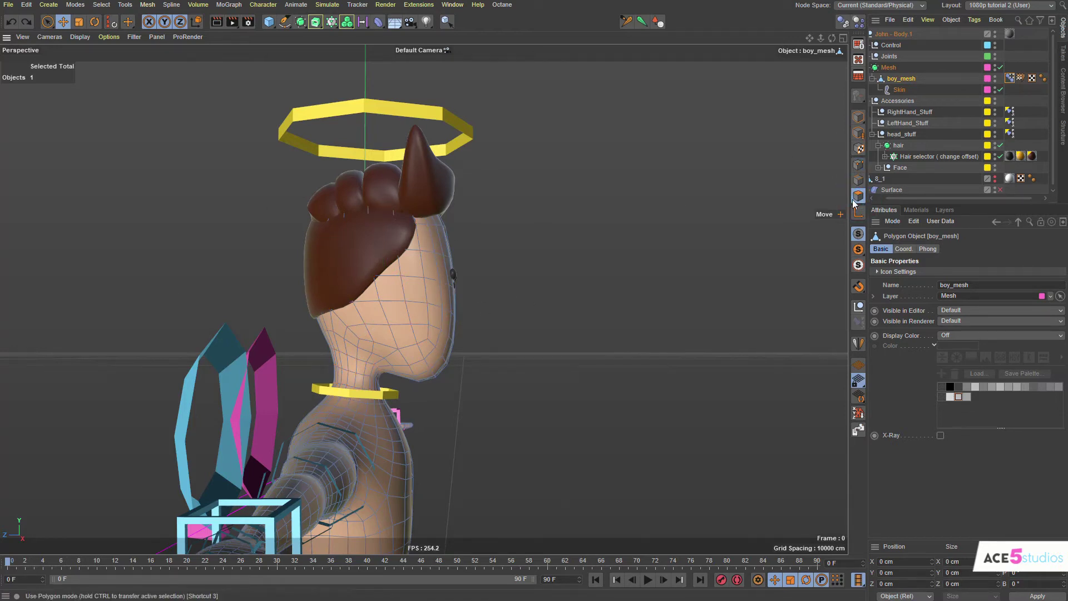
key("v")
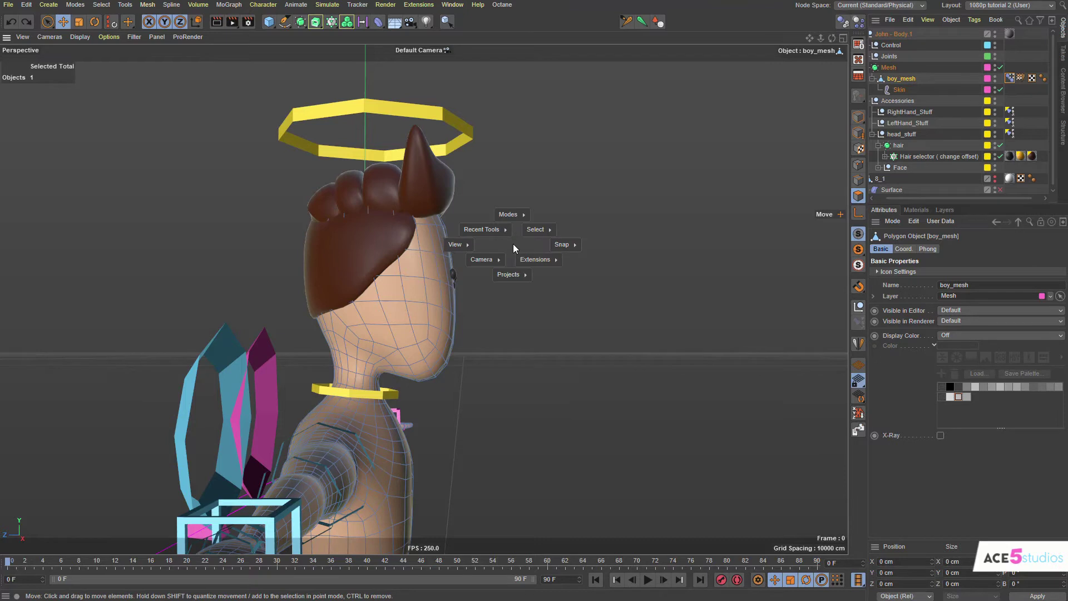
mouse_move(538, 230)
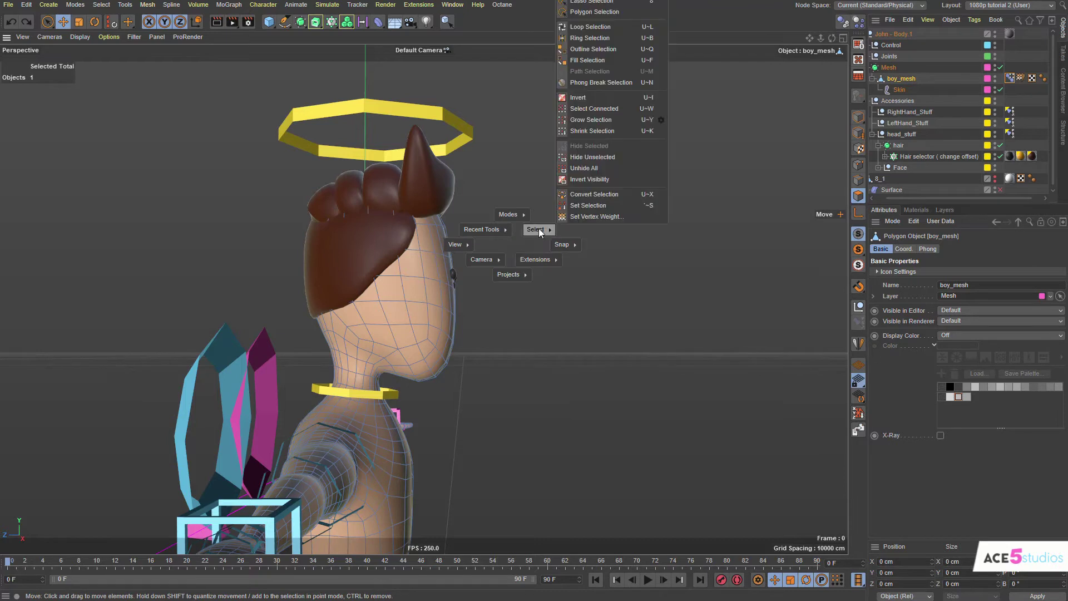
left_click(617, 26)
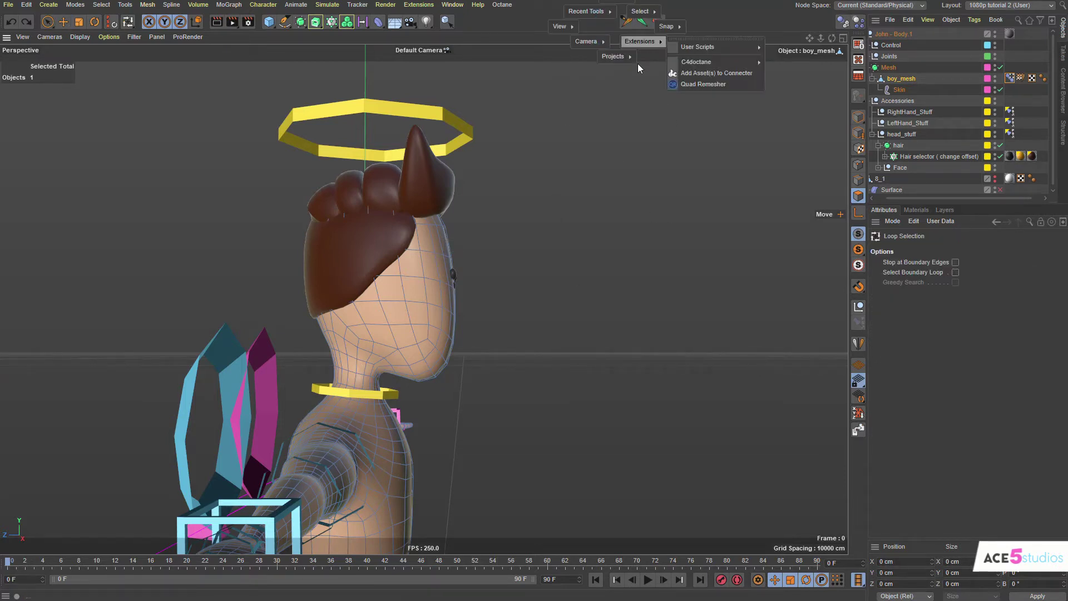
key("v")
mouse_move(552, 345)
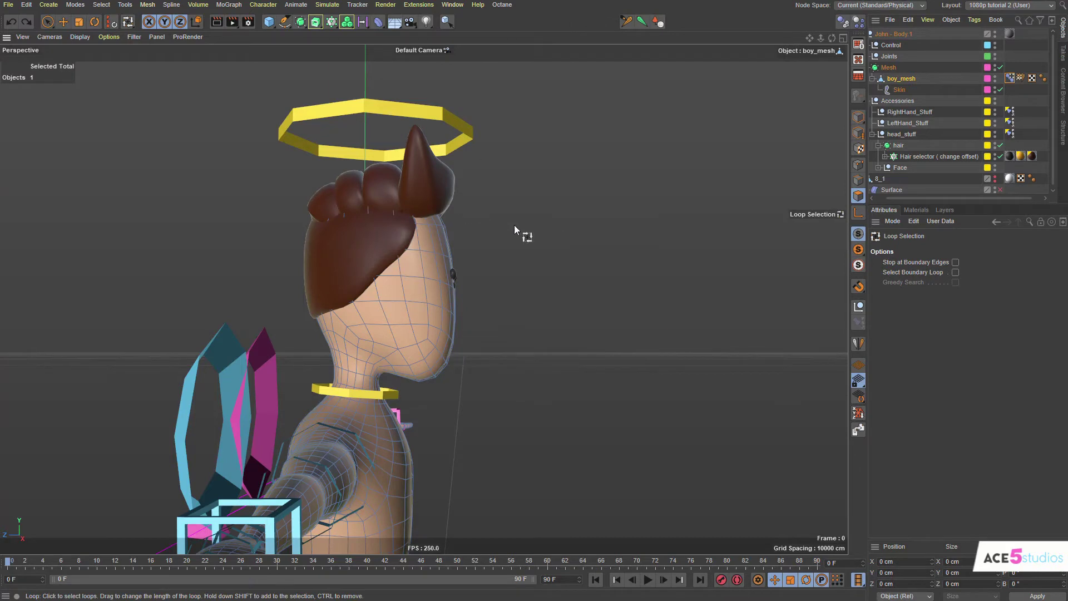
key("v")
mouse_move(548, 317)
left_click(610, 115)
left_click(358, 367)
Select all head polygons above the neck loop with Fill Selection.
key("v")
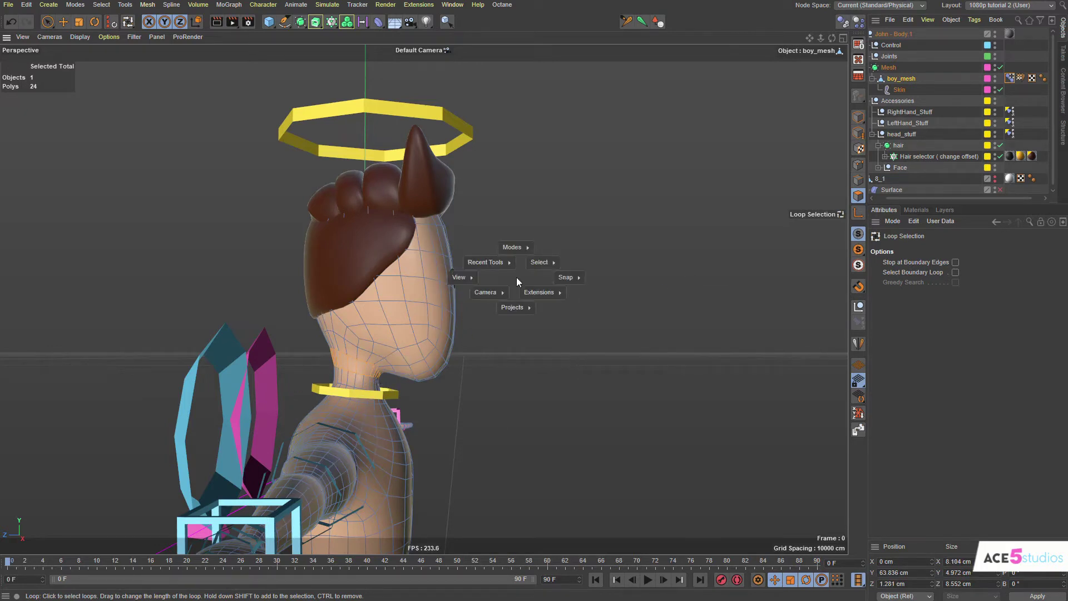
mouse_move(539, 262)
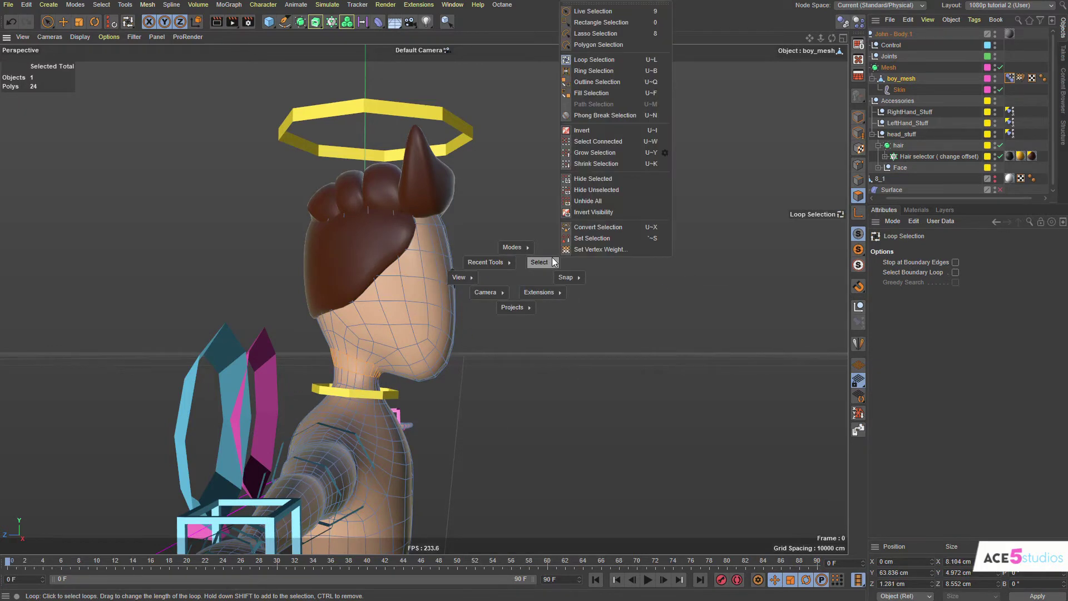
left_click(621, 92)
key("v")
key("u")
key("f")
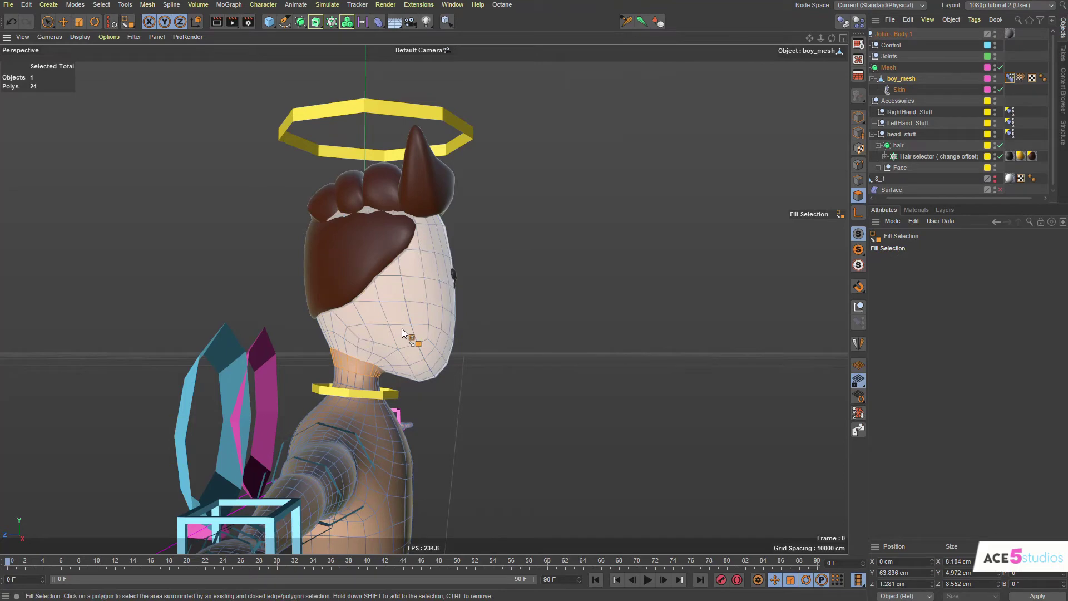
left_click(403, 328)
left_click_drag(453, 387, 425, 404, "alt")
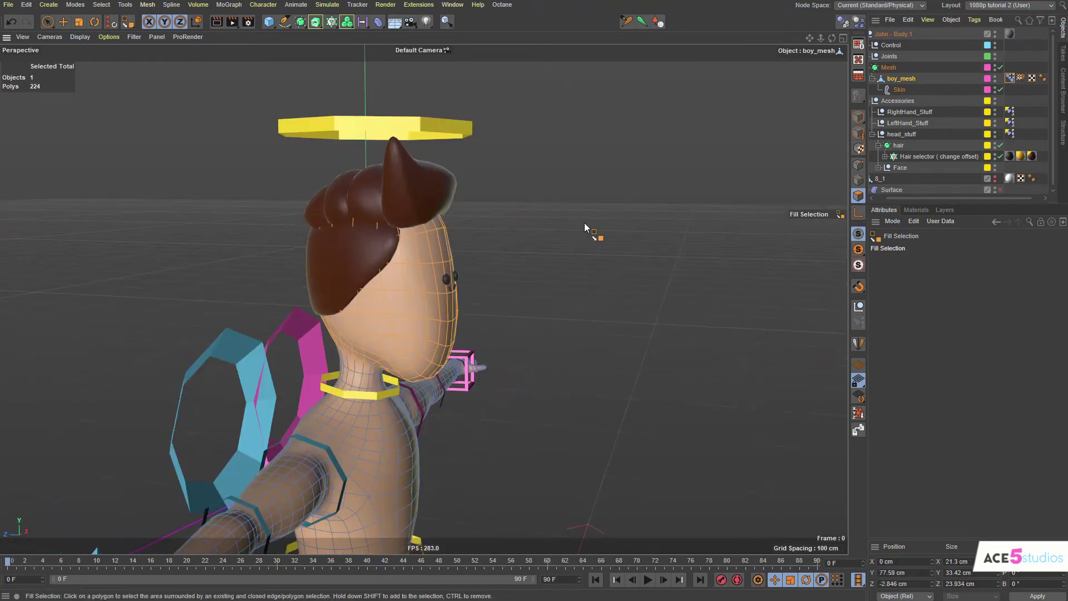
Try stretching the chin downward with the Brush in Smear mode, and undo the change.
key("m")
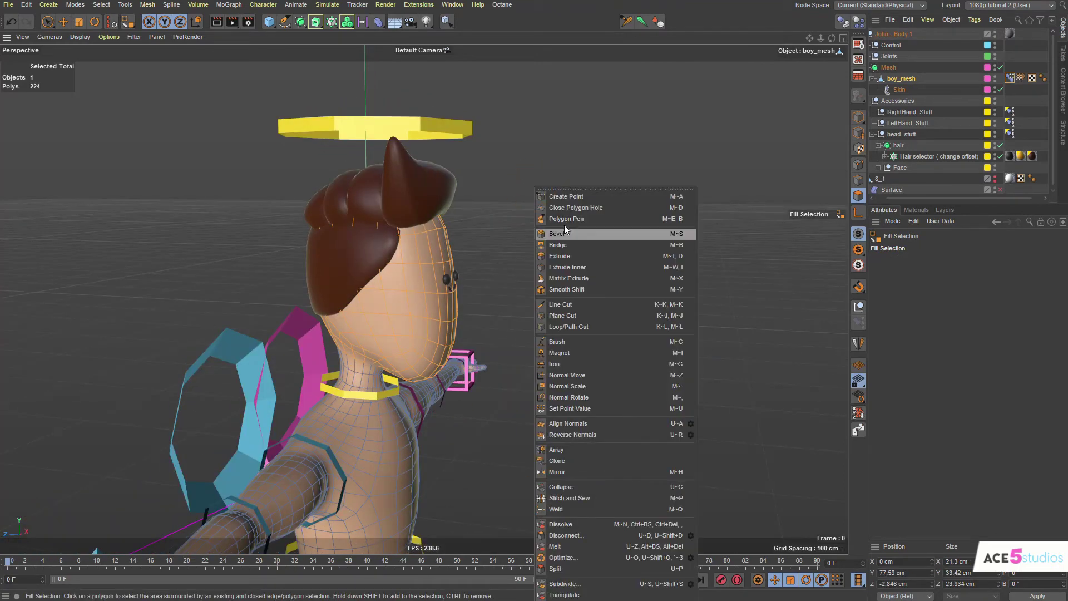
left_click(592, 340)
mouse_move(404, 370)
left_mouse_down()
mouse_move(422, 401)
mouse_move(410, 442)
left_mouse_up()
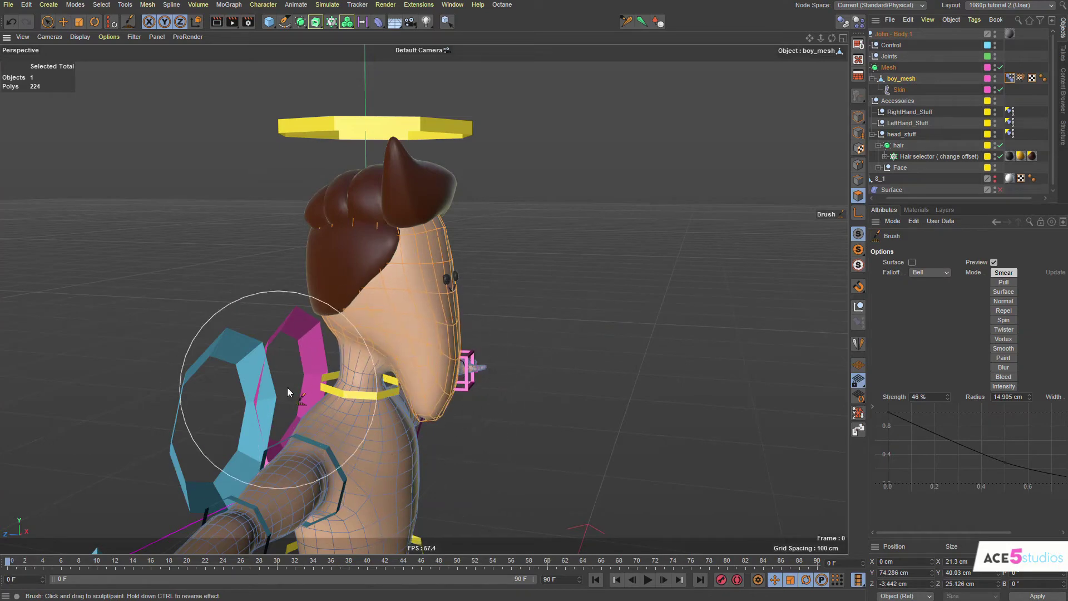
left_click_drag(287, 392, 353, 414, "alt")
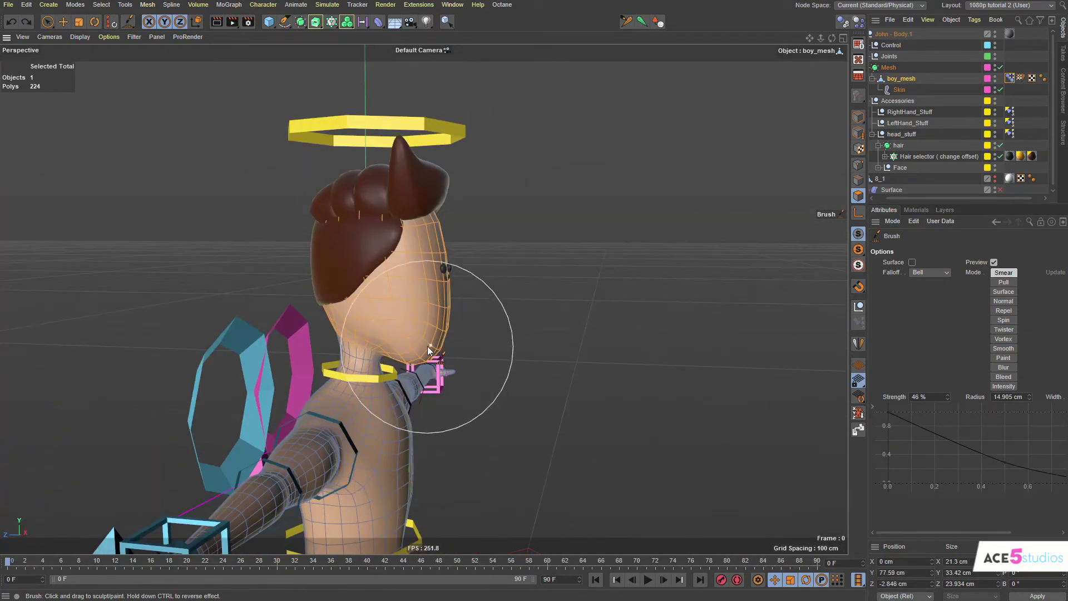
left_click_drag(428, 346, 427, 379)
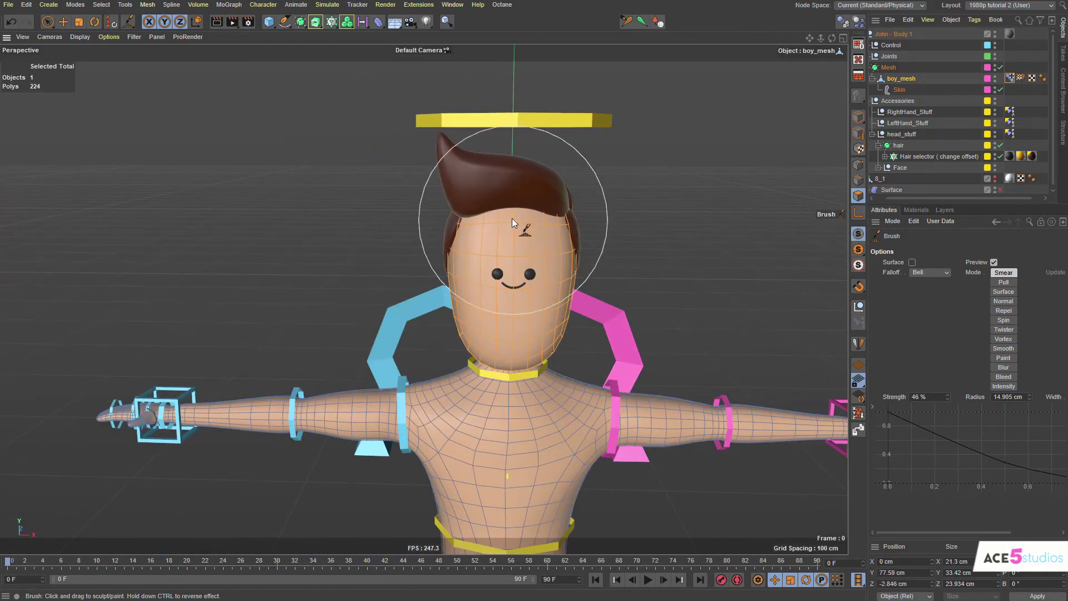
Smear the upper head inward from both sides and push the forehead back beneath the hair with the Brush.
left_click_drag(440, 208, 491, 213)
left_click_drag(599, 212, 542, 229)
left_click_drag(533, 192, 515, 235)
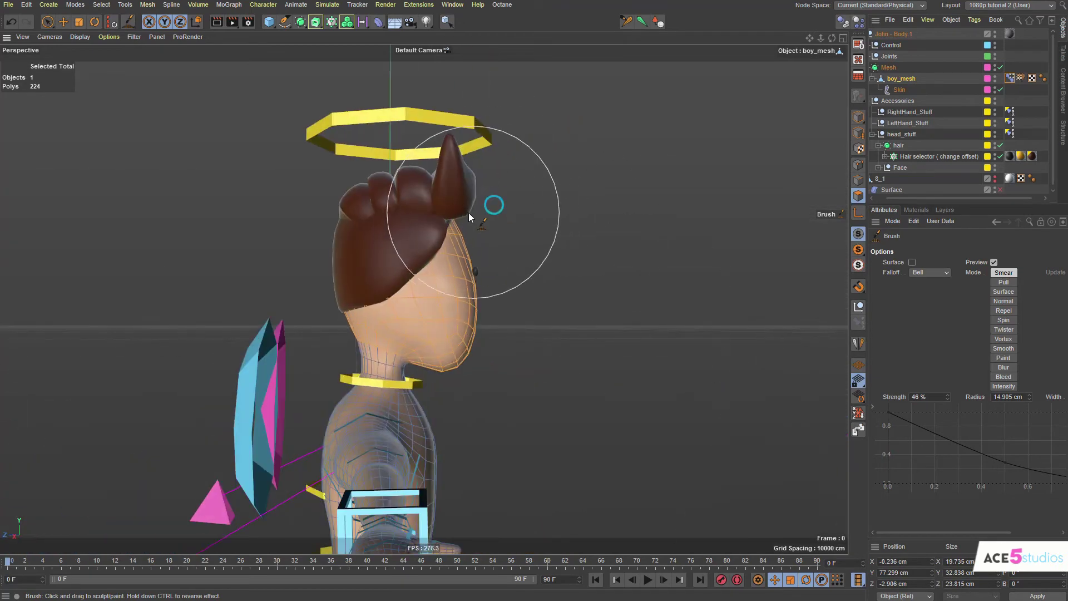
left_click_drag(468, 213, 463, 214)
Hide the hair in the viewport and smear both sides of the skull's top inward to narrow it.
key("s")
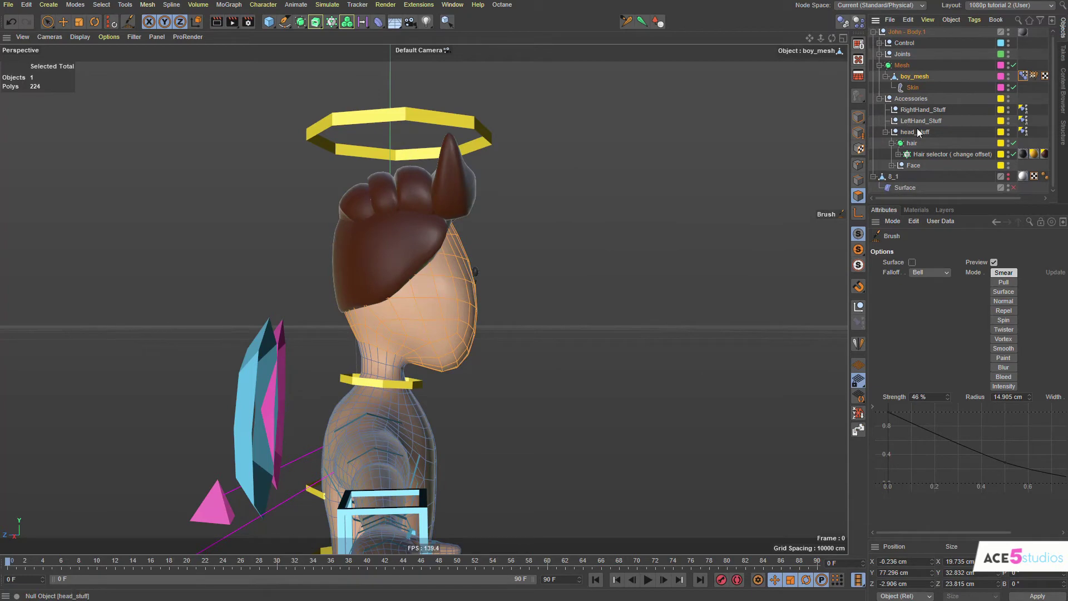
left_click(1010, 142)
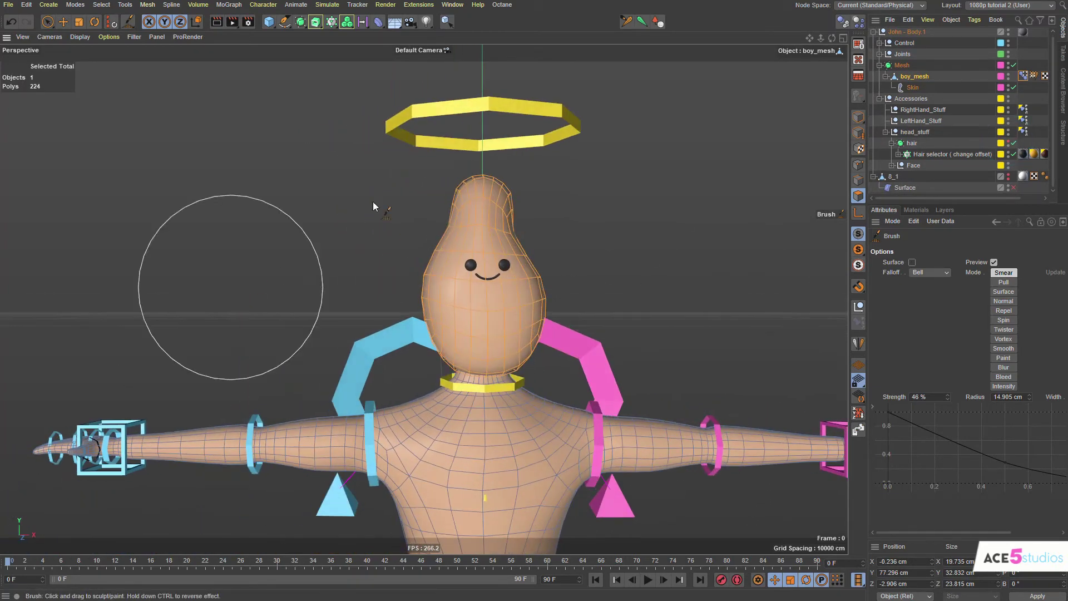
left_click_drag(432, 179, 478, 177)
left_click_drag(556, 163, 514, 201)
left_click_drag(383, 273, 433, 250)
Scale the selected head polygons down to about 6.4 × 10.6 × 7.7 cm, and return to object mode with nothing selected.
key("t")
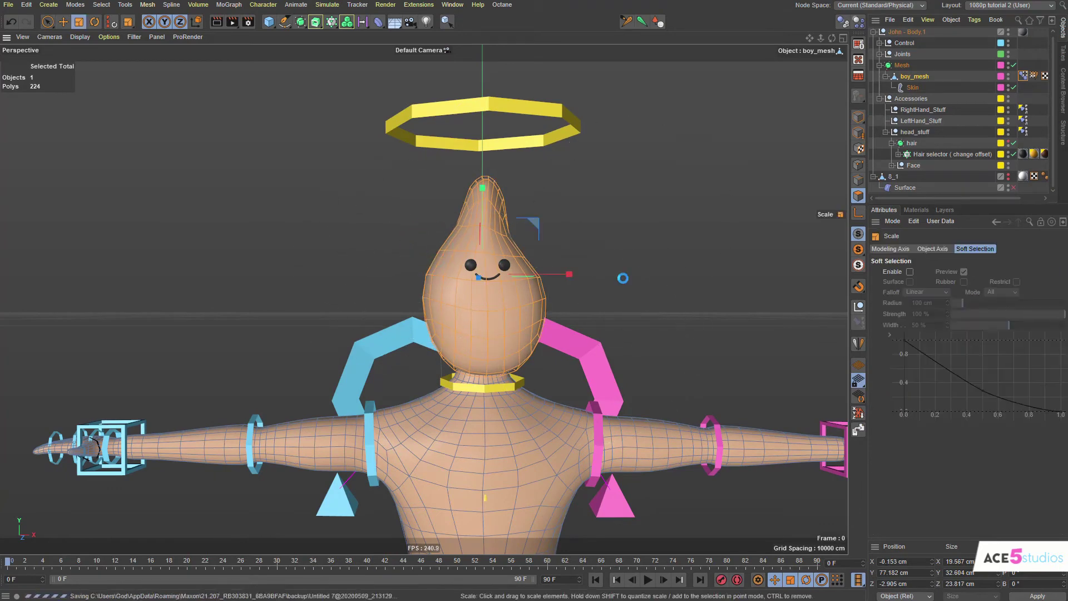
mouse_move(699, 201)
left_mouse_down()
mouse_move(564, 271)
mouse_move(602, 289)
mouse_move(402, 353)
left_mouse_up()
key("ctrl+z")
left_click_drag(539, 326, 462, 344, "alt")
left_click_drag(690, 191, 417, 291)
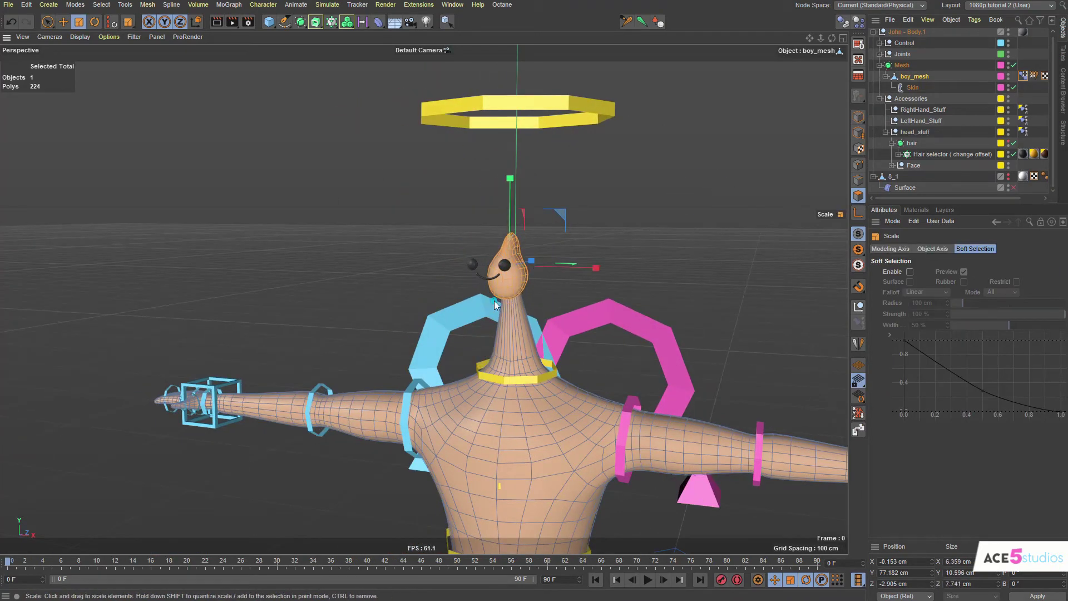
left_click_drag(495, 303, 628, 304, "alt")
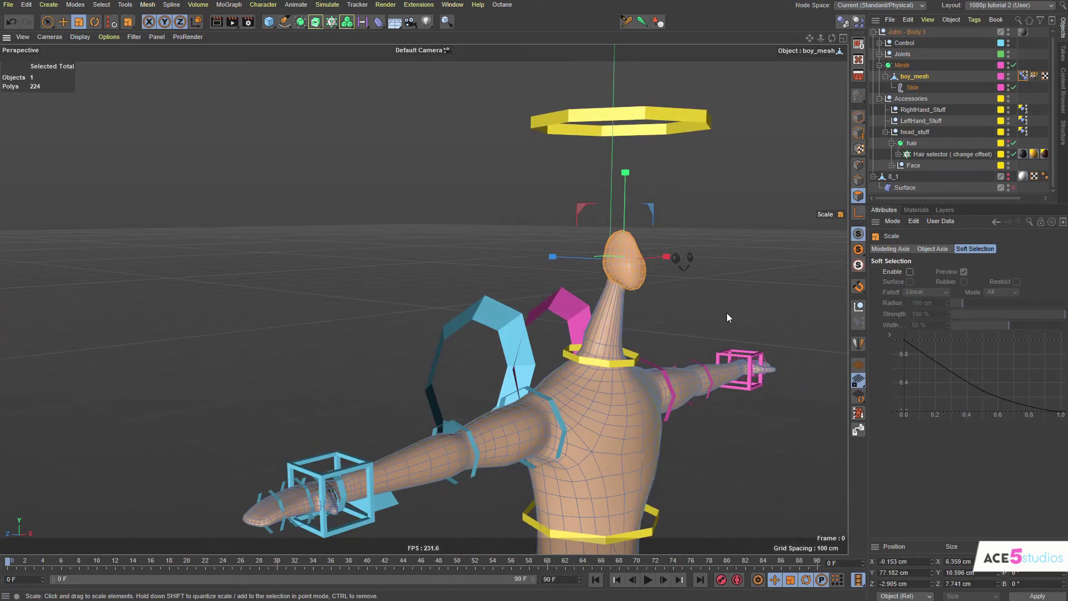
key("Return")
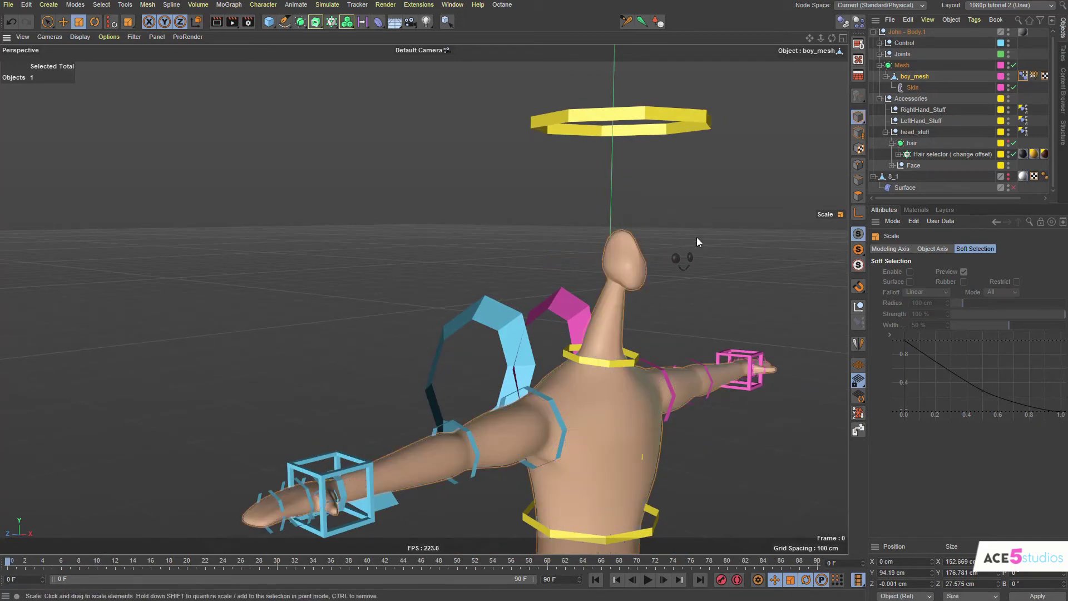
key("e")
left_click(725, 167)
left_click_drag(725, 167, 524, 333, "alt")
middle_click_drag(675, 381, 578, 354, "alt")
mouse_move(511, 344)
left_mouse_down("alt")
mouse_move(582, 350)
mouse_move(516, 342)
left_mouse_up("alt")
Expand head_stuff and hide its Face group in the viewport.
left_click(888, 132)
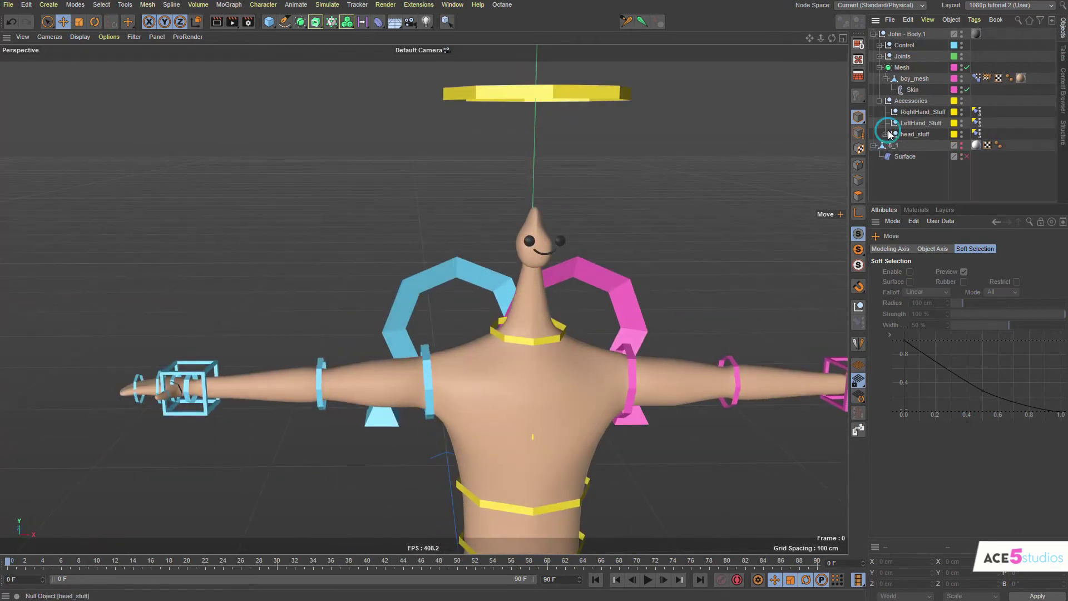
left_click(915, 134)
left_click(886, 134)
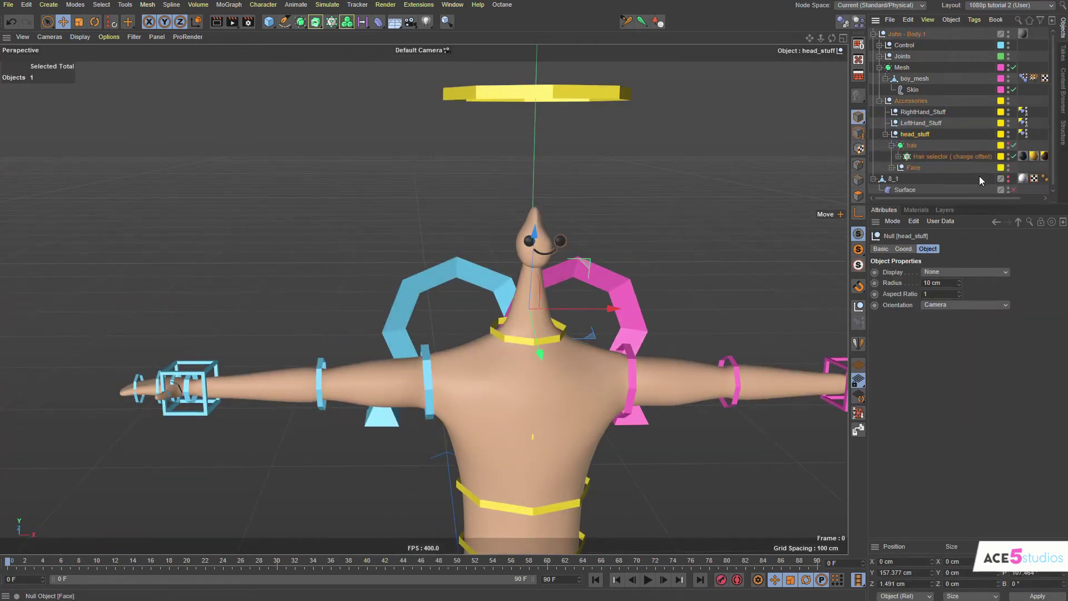
left_click_drag(539, 331, 527, 272, "alt")
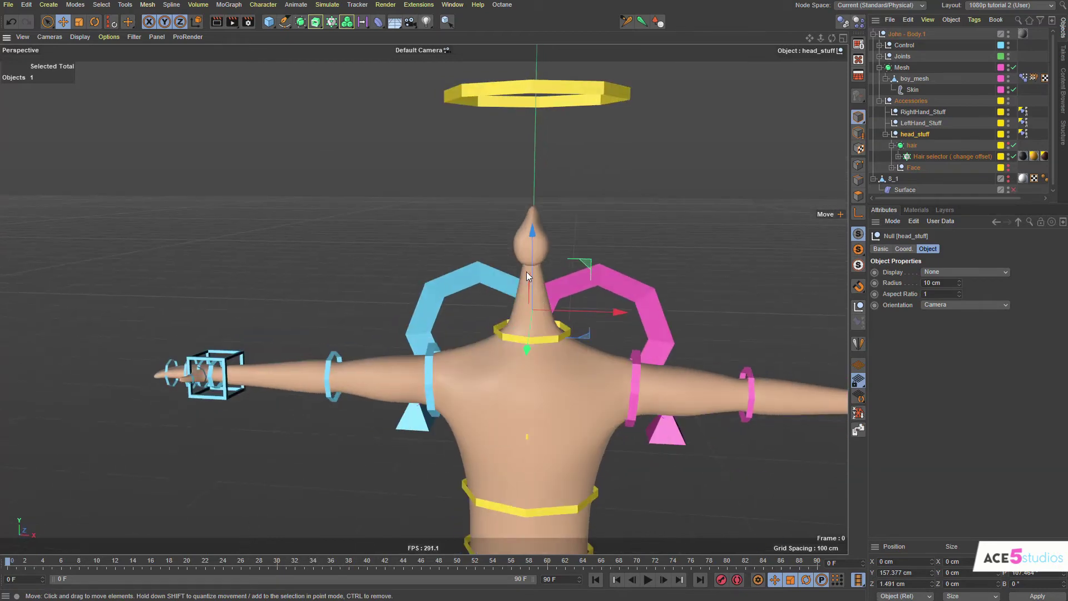
Add a sphere inside head_stuff, raise it above the neck and scale it to about 41 cm as a replacement head.
left_click(269, 23)
left_click(485, 52)
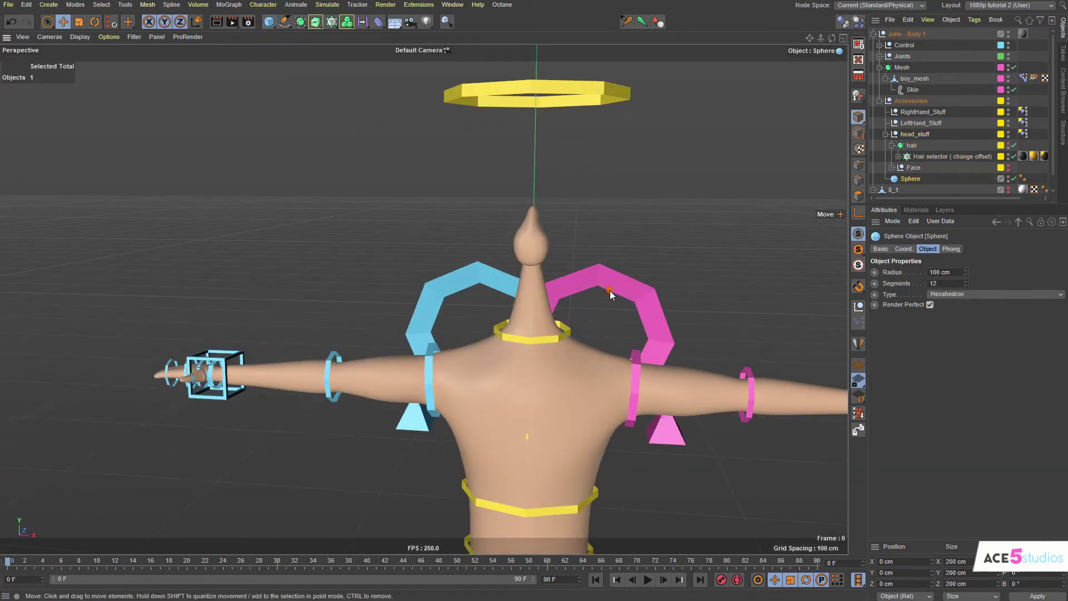
right_click_drag(610, 290, 526, 276, "alt")
middle_click_drag(526, 275, 497, 248, "alt")
key("e")
left_click_drag(499, 338, 501, 105)
key("t")
left_click_drag(675, 188, 336, 277)
scroll(517, 211, "up", 12)
Make the sphere editable, and inset and extrude its four front polygons inward to form a mouth.
key("c")
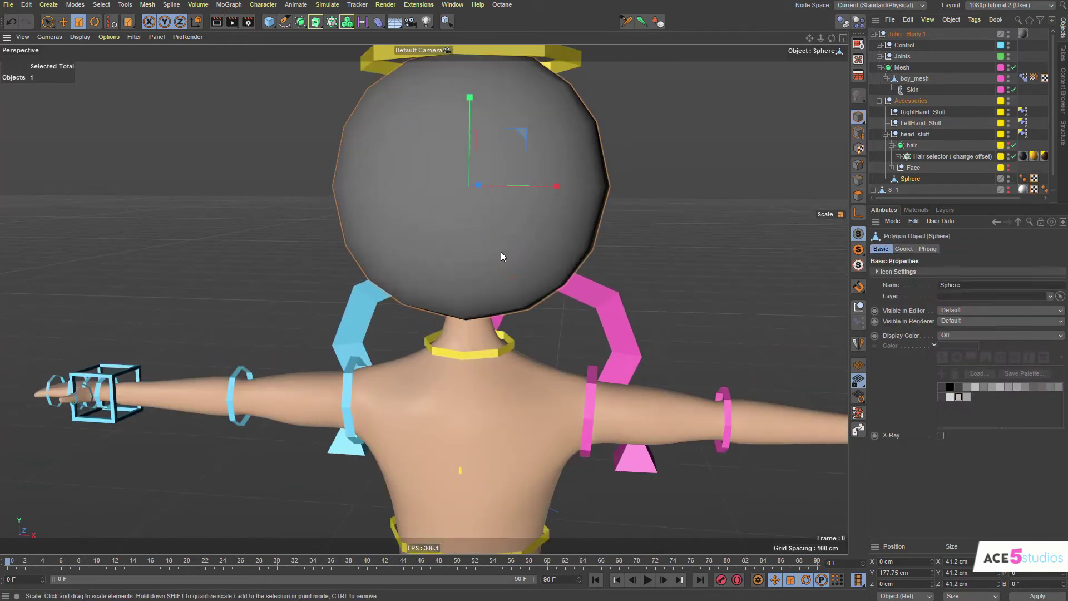
key("Return")
scroll(421, 217, "down", 3)
key("9")
left_click_drag(361, 222, 520, 198)
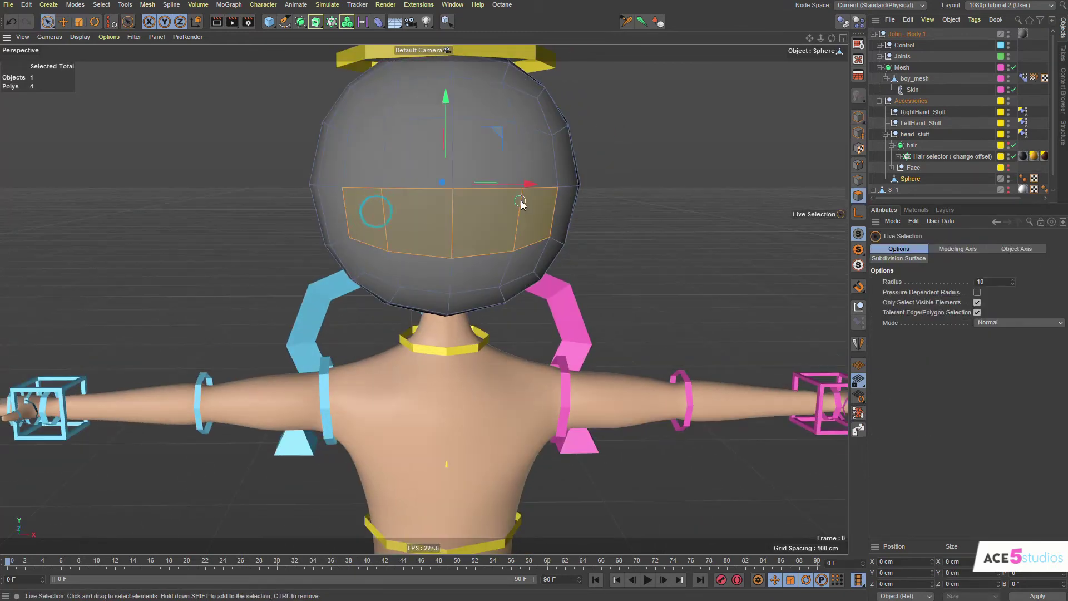
key("i")
left_click_drag(661, 140, 690, 139)
key("d")
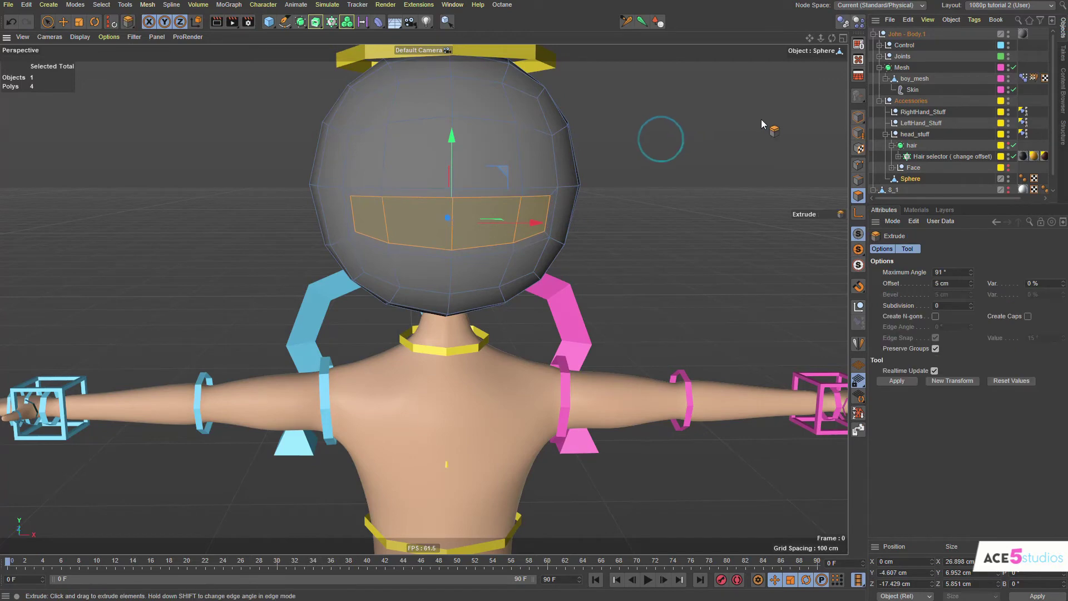
left_click_drag(763, 124, 735, 124)
Inset the two polygons above the mouth separately and extrude both inward as eye sockets.
key("9")
left_click(399, 156)
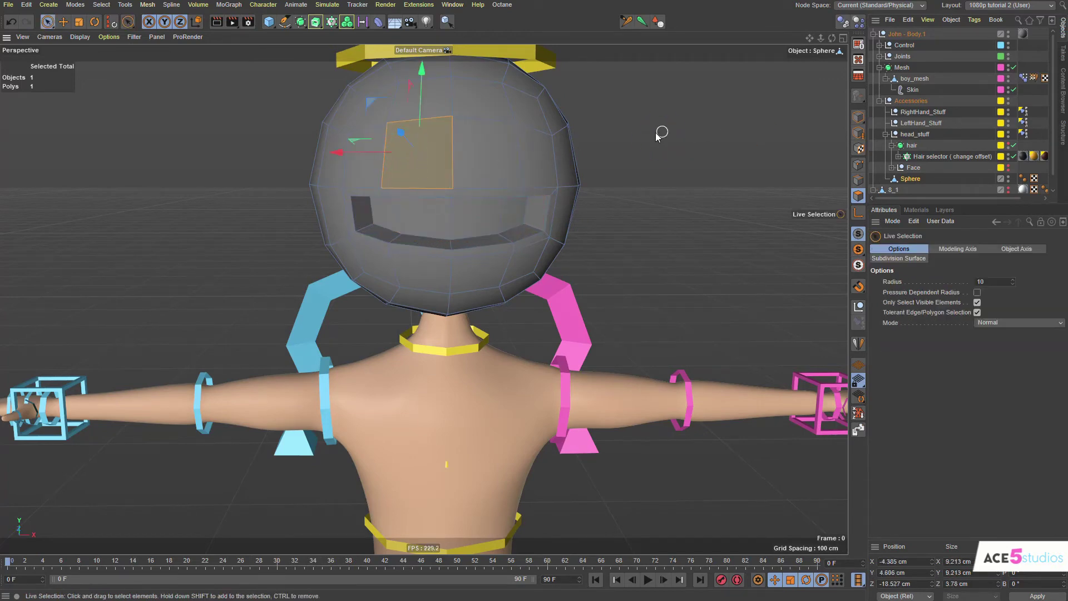
key("i")
left_click(486, 146)
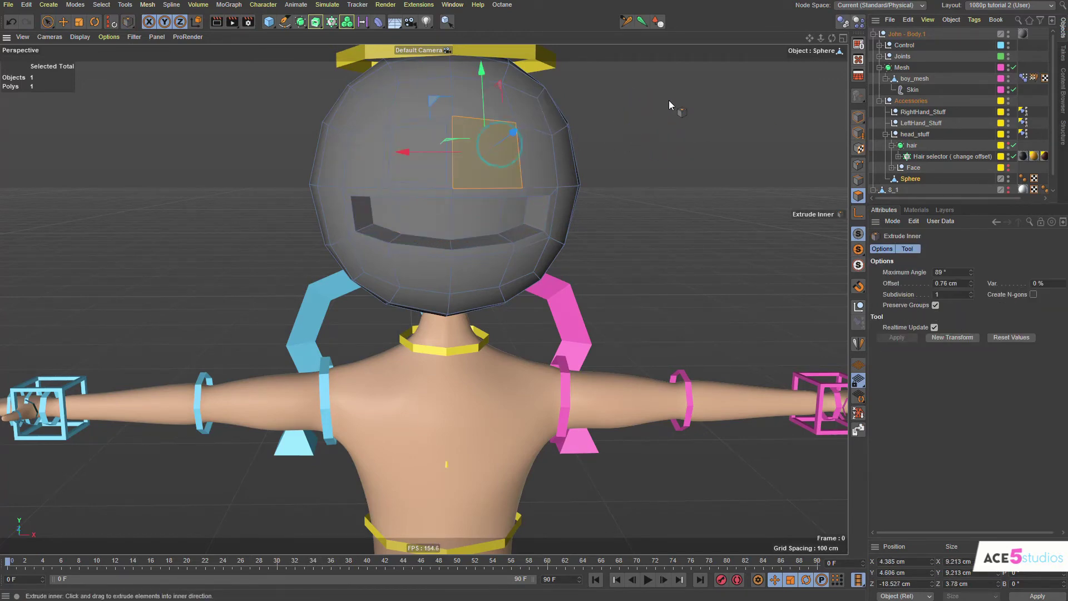
key("9")
left_click(397, 167, "shift")
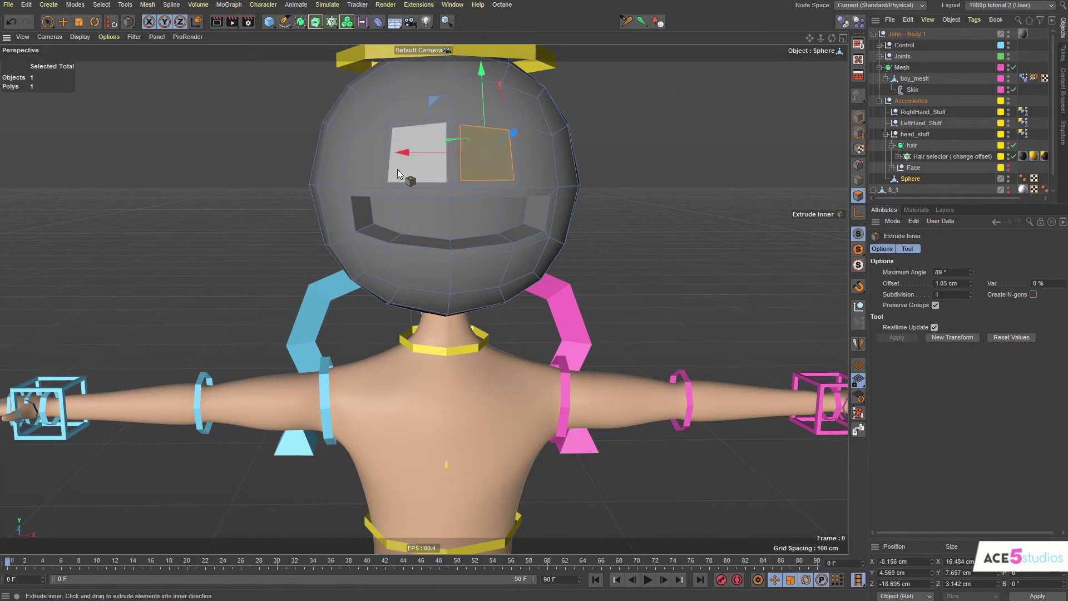
key("d")
left_click_drag(572, 214, 538, 215)
key("Return")
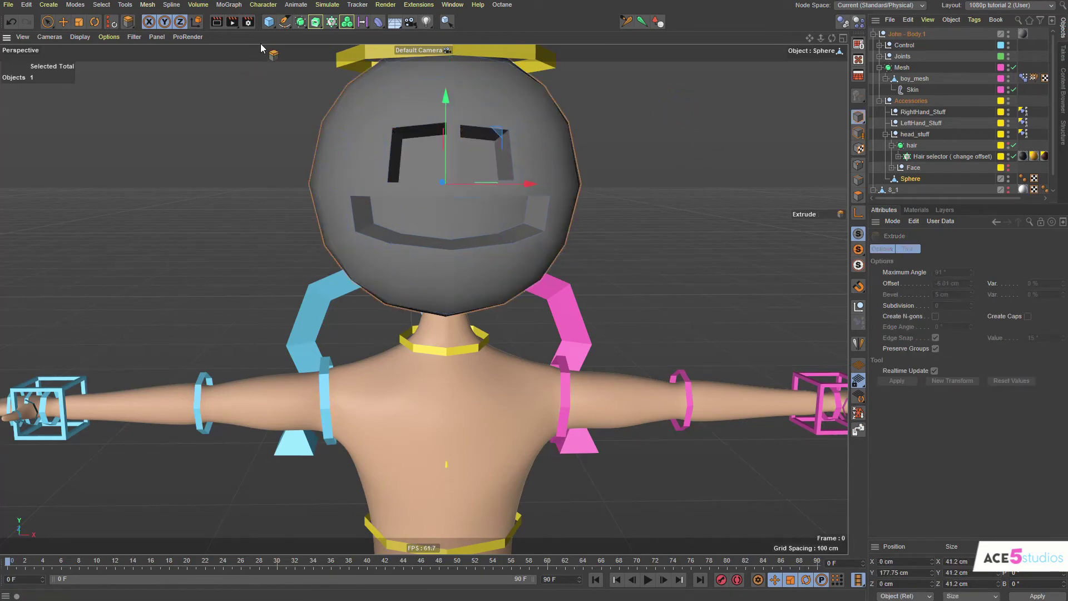
Smooth the sphere with a Subdivision Surface and place it above hair inside head_stuff.
left_click(301, 26, "alt")
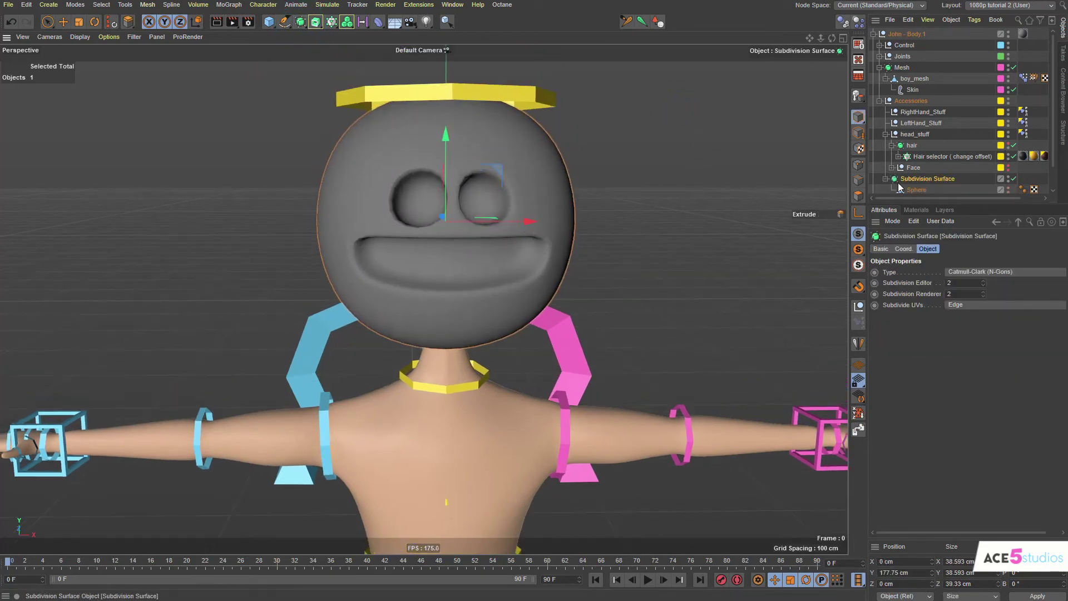
left_click_drag(917, 179, 914, 146)
key("e")
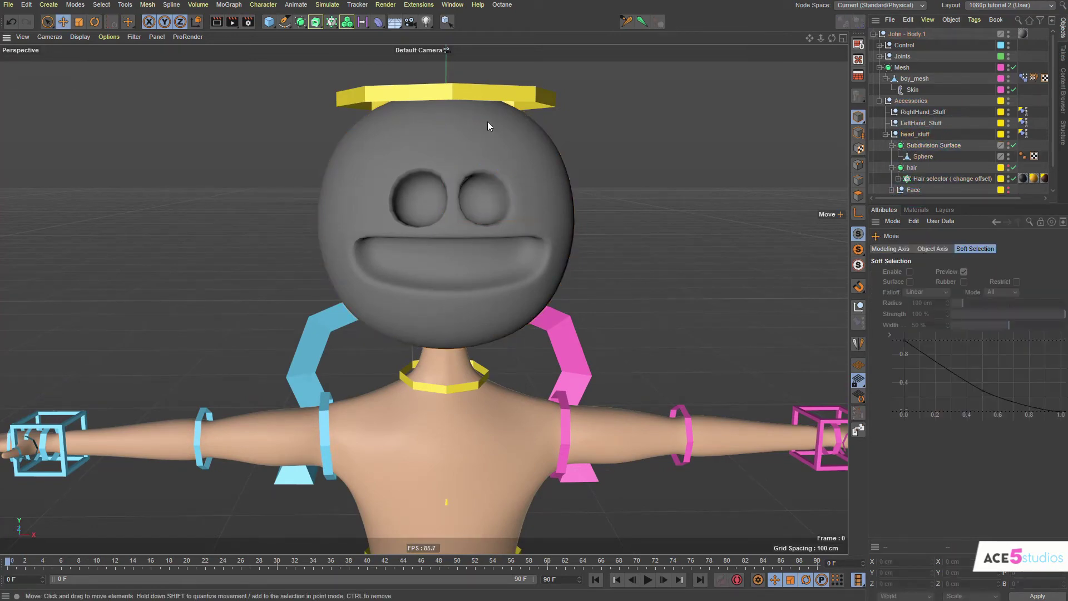
Test the new head by rotating the head controller, and undo the rotation.
left_click(498, 93)
key("r")
mouse_move(470, 380)
left_mouse_down()
mouse_move(367, 370)
mouse_move(495, 365)
mouse_move(463, 364)
left_mouse_up()
middle_click_drag(451, 323, 527, 307, "alt")
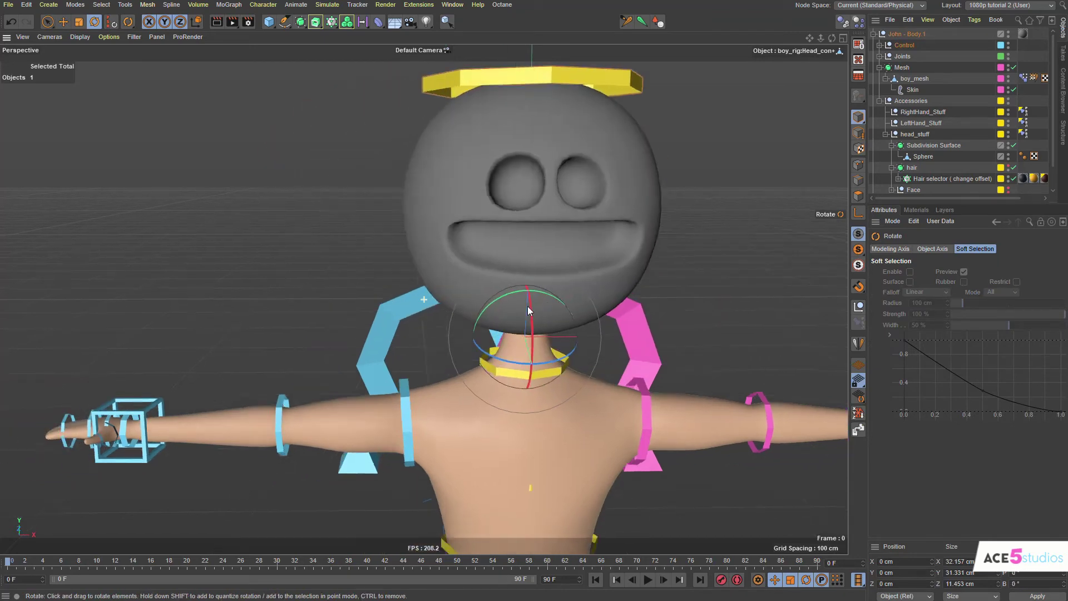
key("ctrl+z")
Hide the Subdivision Surface containing the sphere head in the viewport.
left_click_drag(505, 343, 467, 349, "alt")
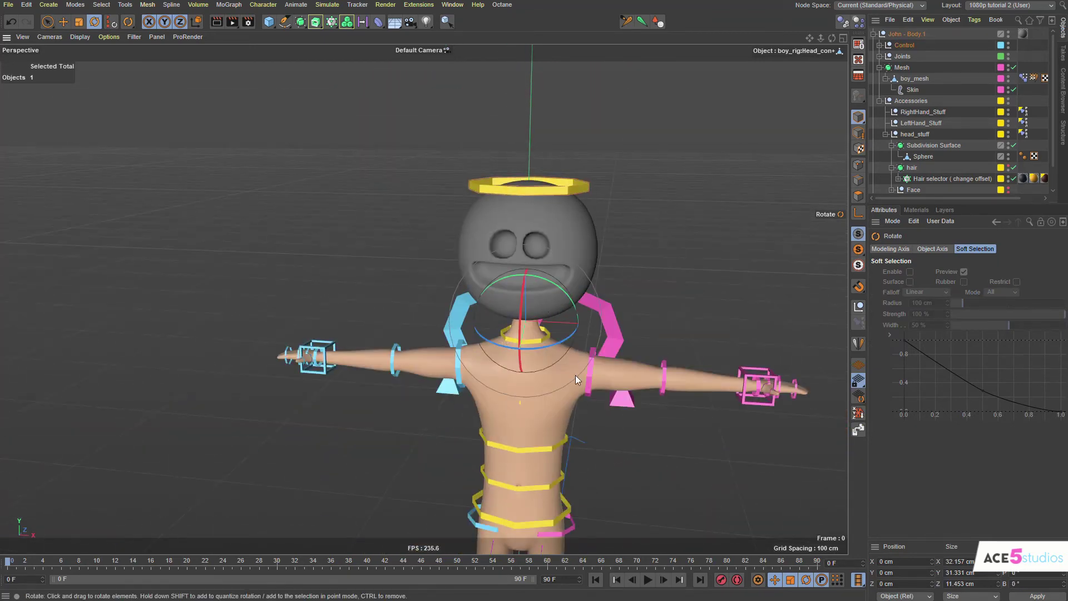
left_click_drag(576, 375, 514, 319, "alt")
middle_click_drag(514, 320, 508, 297, "alt")
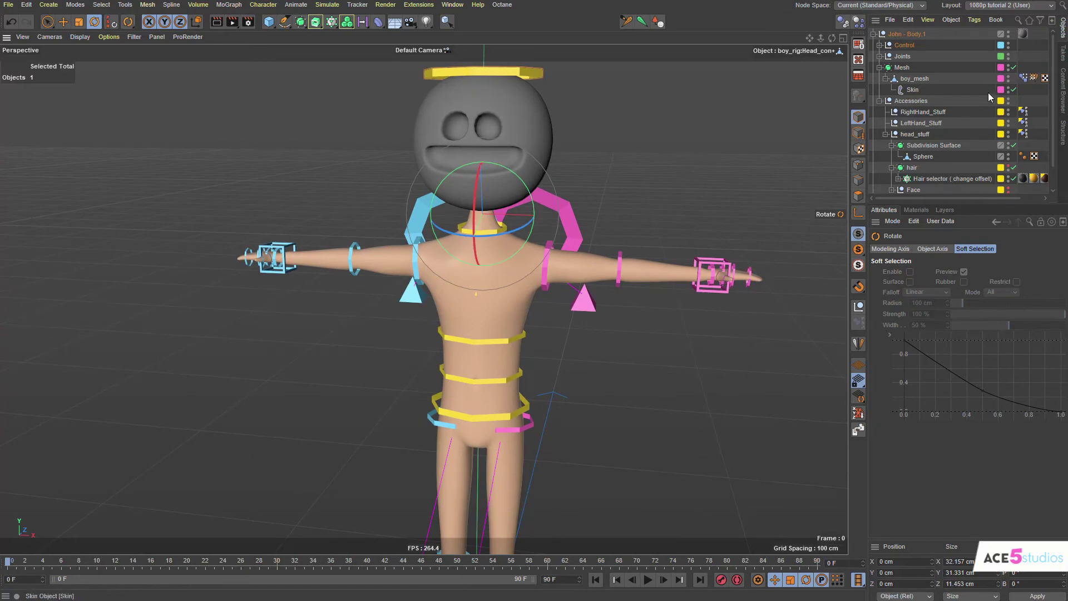
left_click(520, 121)
left_click(1009, 149)
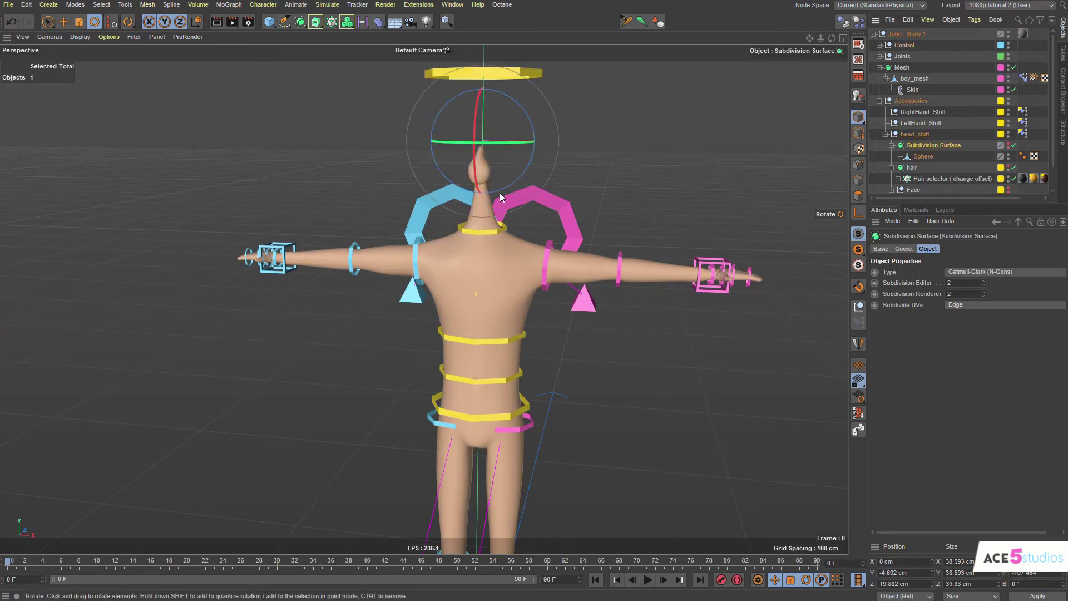
Switch the Pose Morph tag on boy_mesh to Animate mode and reduce the head different pose to 0 %.
left_click(1024, 77)
left_click(946, 271)
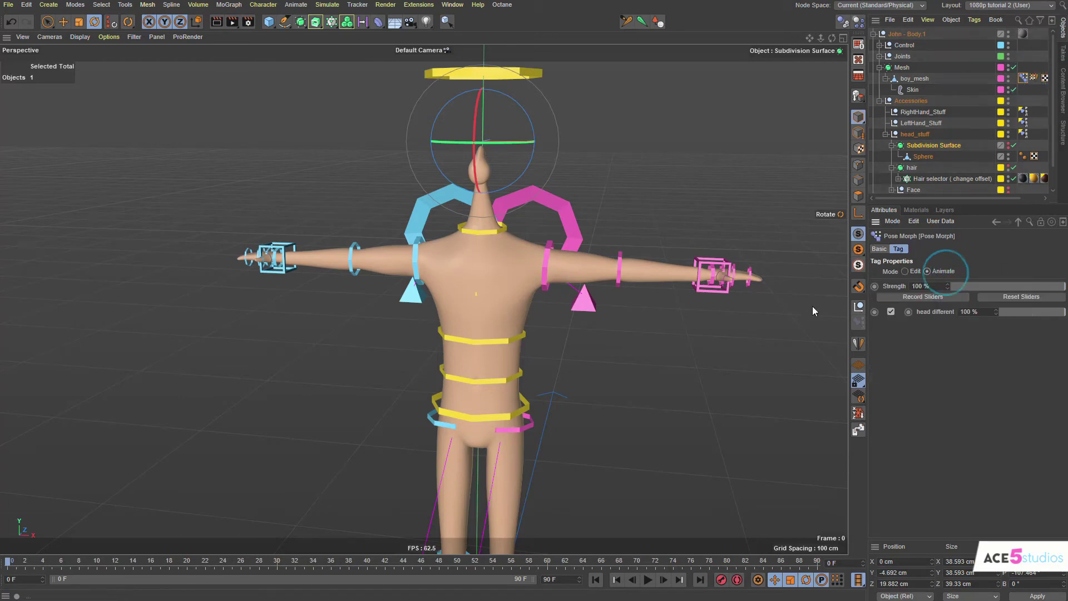
scroll(522, 169, "up", 5)
left_click_drag(520, 242, 546, 243, "alt")
middle_click_drag(546, 242, 512, 302, "alt")
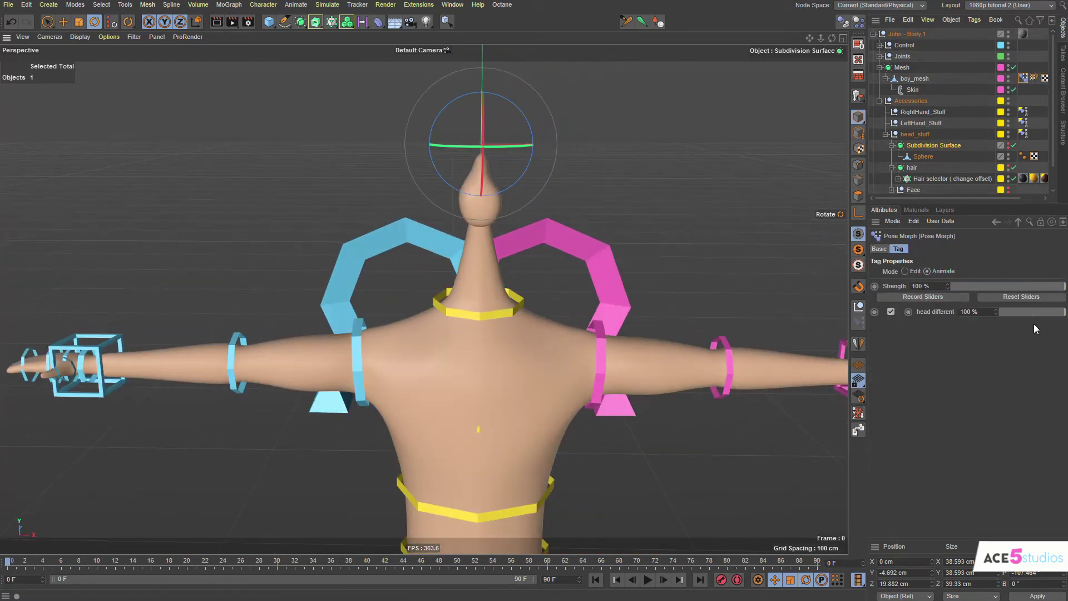
left_click_drag(1065, 313, 1000, 352)
left_click_drag(419, 341, 486, 329, "alt")
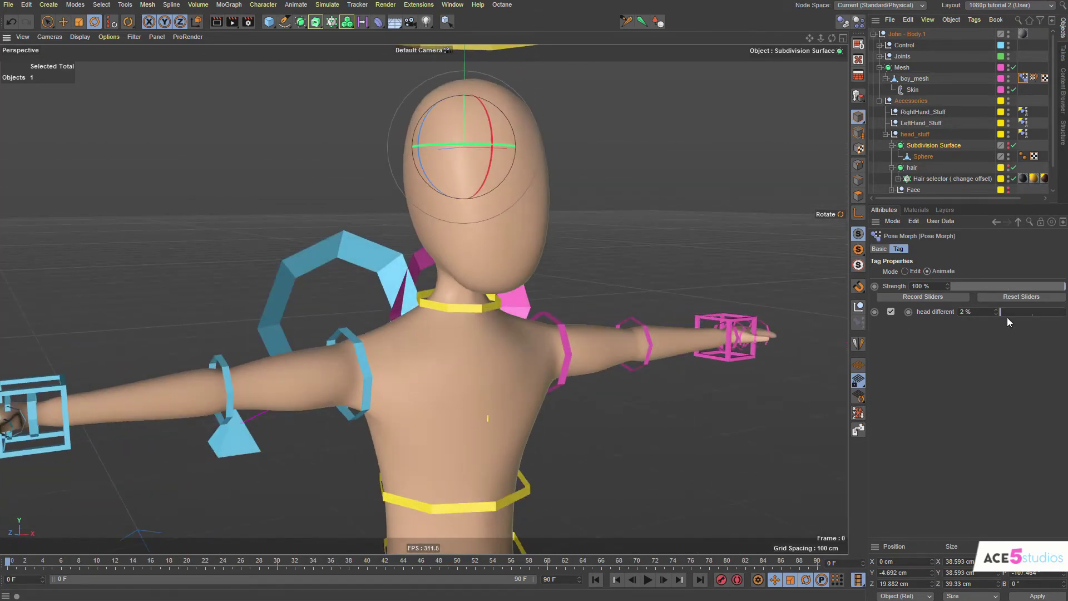
left_click_drag(1016, 316, 990, 315)
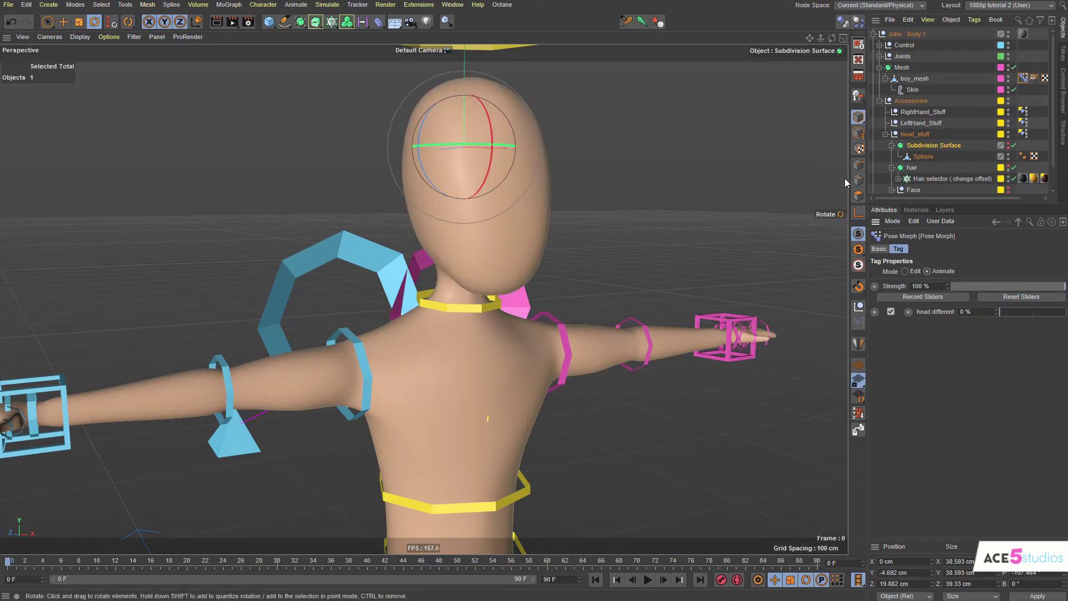
Return the Pose Morph tag to Edit mode and add another pose named for a blocky head.
left_click(918, 271)
left_click(931, 346)
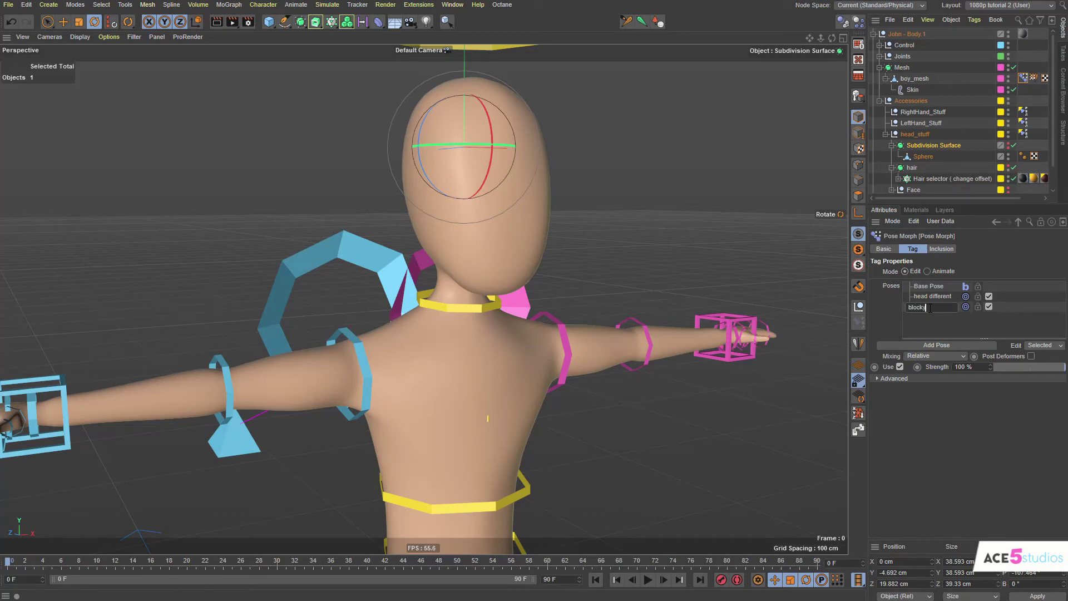
left_click(923, 156)
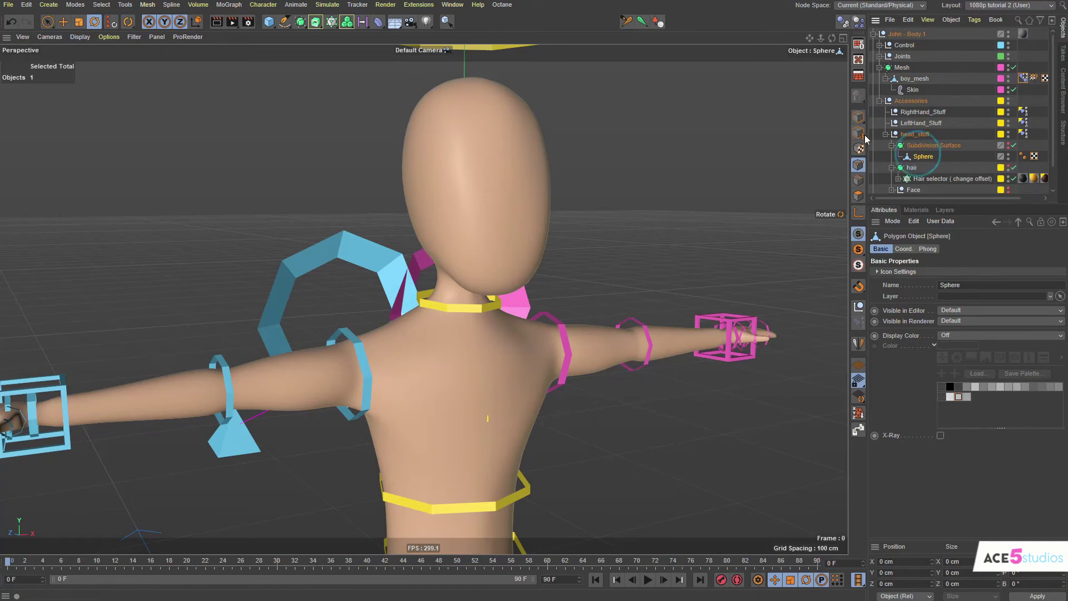
Select boy_mesh and smear its head with the Brush, pushing the chin up and both sides inward.
key("e")
left_click_drag(367, 192, 441, 190, "alt")
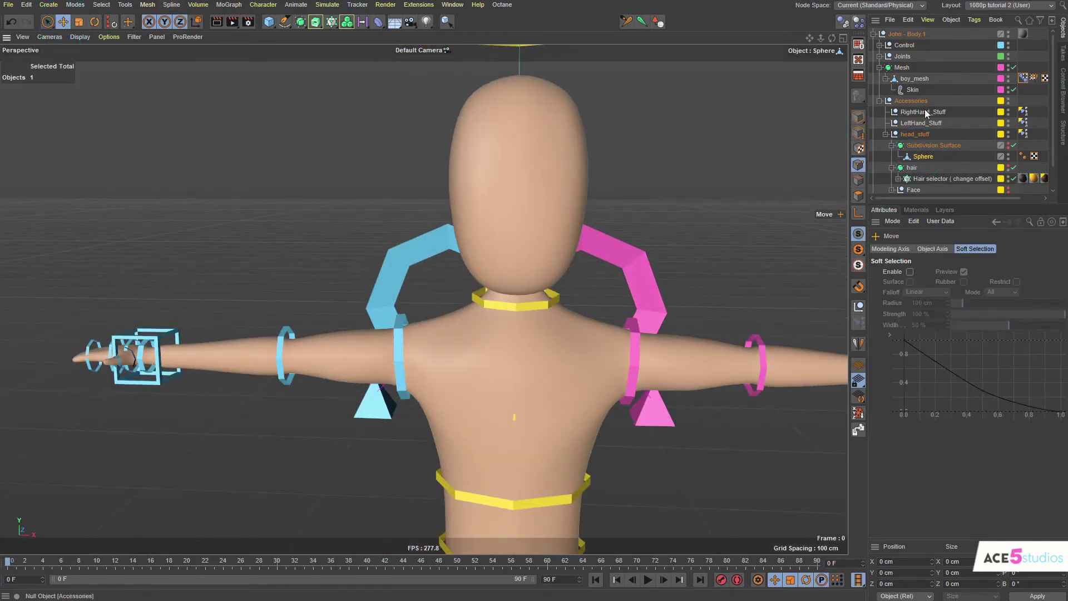
left_click(909, 81)
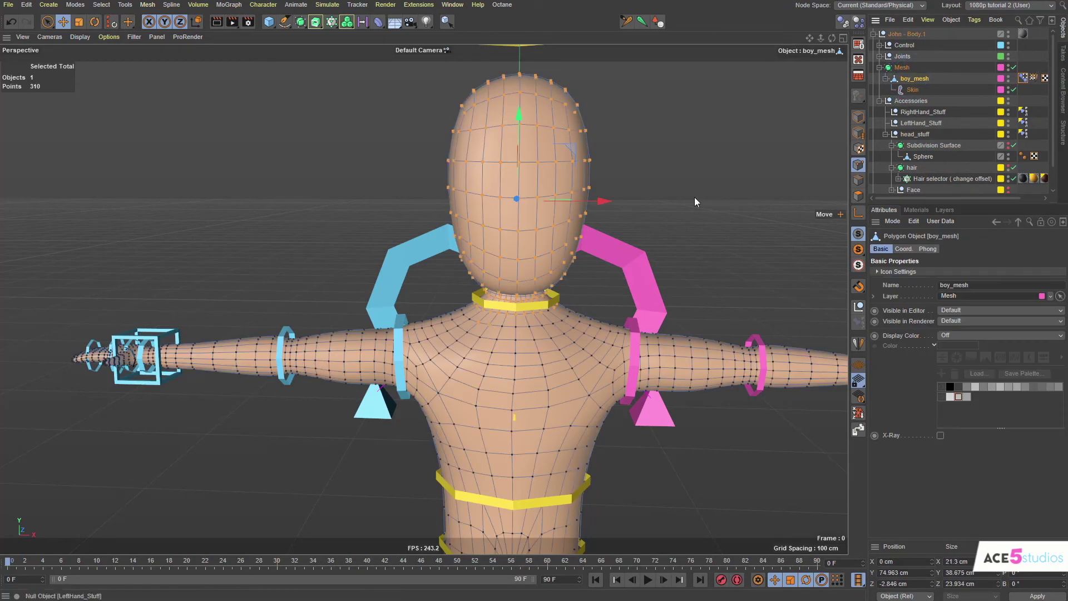
key("m")
key("c")
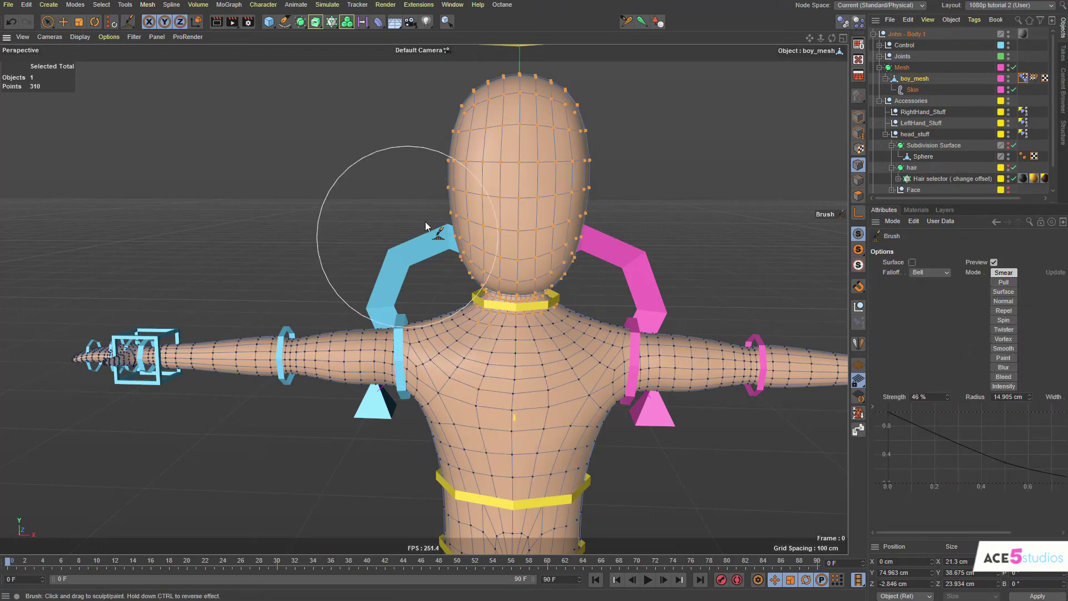
mouse_move(497, 296)
left_mouse_down("alt")
mouse_move(629, 289)
mouse_move(542, 308)
mouse_move(598, 270)
mouse_move(456, 282)
left_mouse_up("alt")
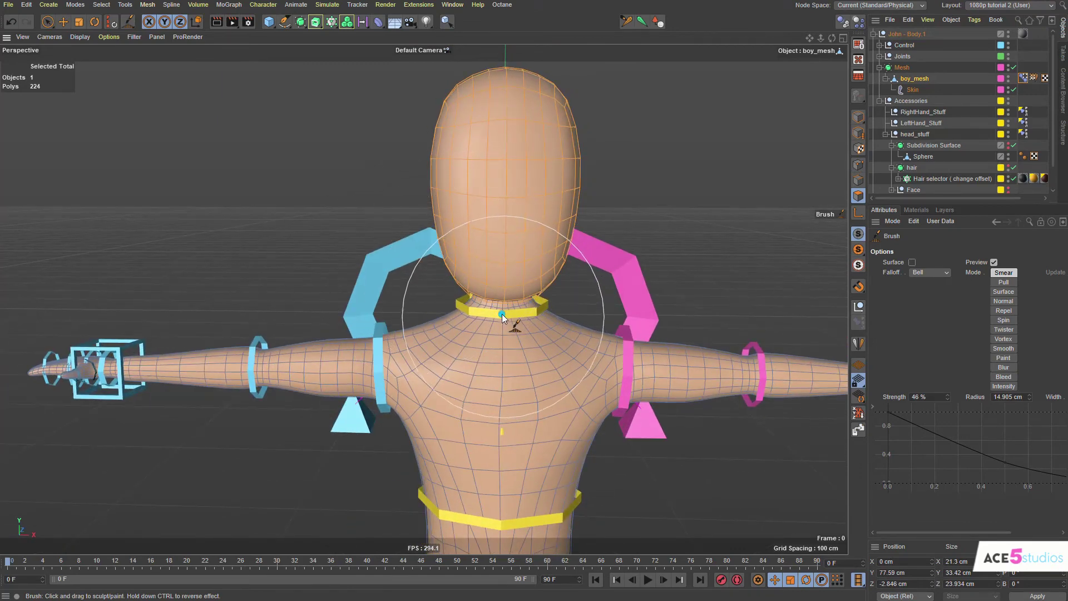
left_click_drag(504, 308, 507, 277)
left_click_drag(619, 184, 598, 186)
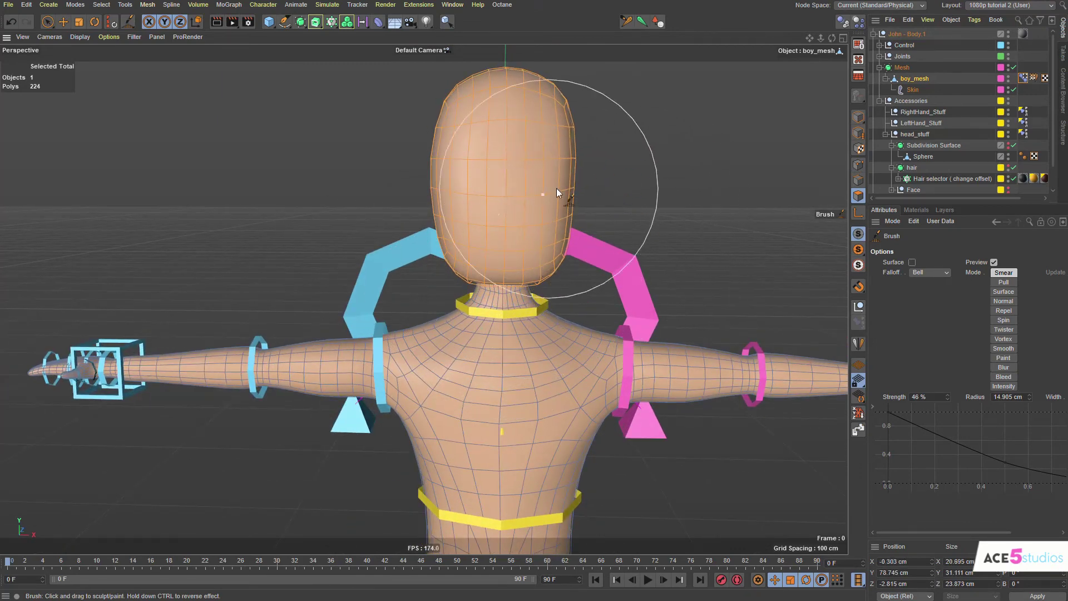
left_click_drag(386, 177, 405, 175)
Smear the top of the head downward to flatten it, and return to object mode with nothing selected.
middle_click_drag(557, 139, 550, 208, "alt")
left_click_drag(487, 86, 486, 125)
mouse_move(532, 95)
left_mouse_down()
mouse_move(530, 127)
mouse_move(488, 134)
left_mouse_up()
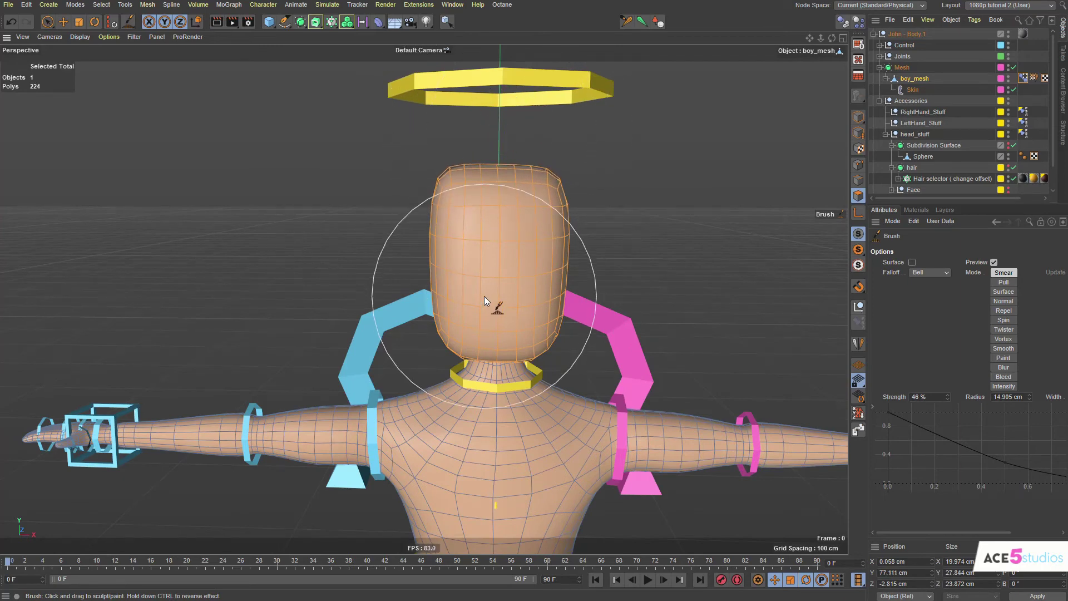
middle_click_drag(485, 301, 492, 223, "alt")
left_click_drag(492, 223, 551, 223, "alt")
left_click(859, 117)
key("e")
left_click(969, 89)
mouse_move(451, 259)
left_mouse_down("alt")
mouse_move(326, 232)
mouse_move(469, 217)
mouse_move(574, 257)
mouse_move(433, 290)
left_mouse_up("alt")
scroll(574, 257, "down", 4)
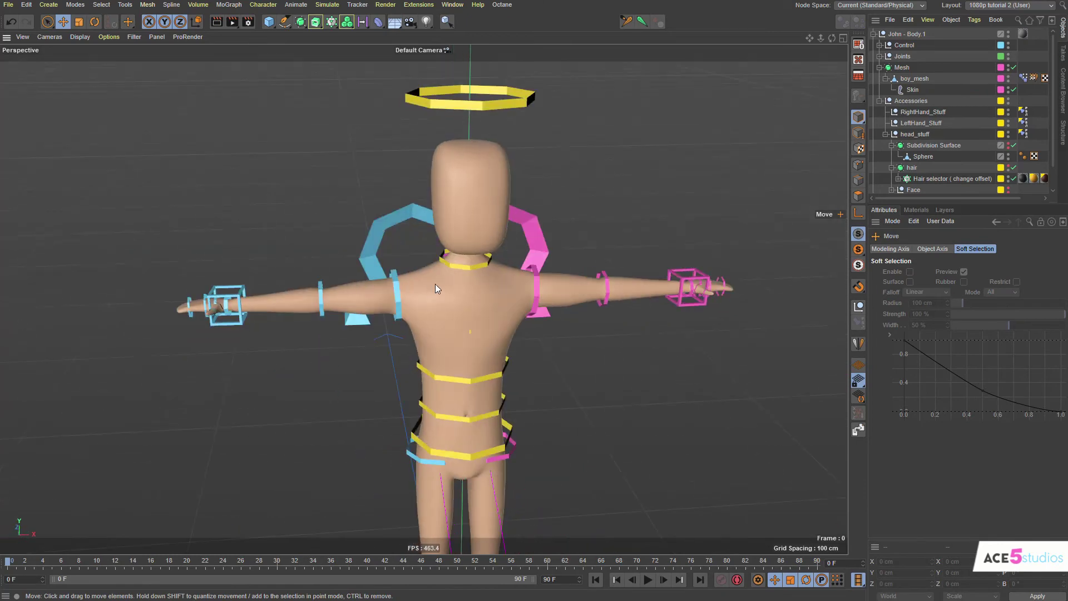
left_click_drag(562, 100, 516, 219, "alt")
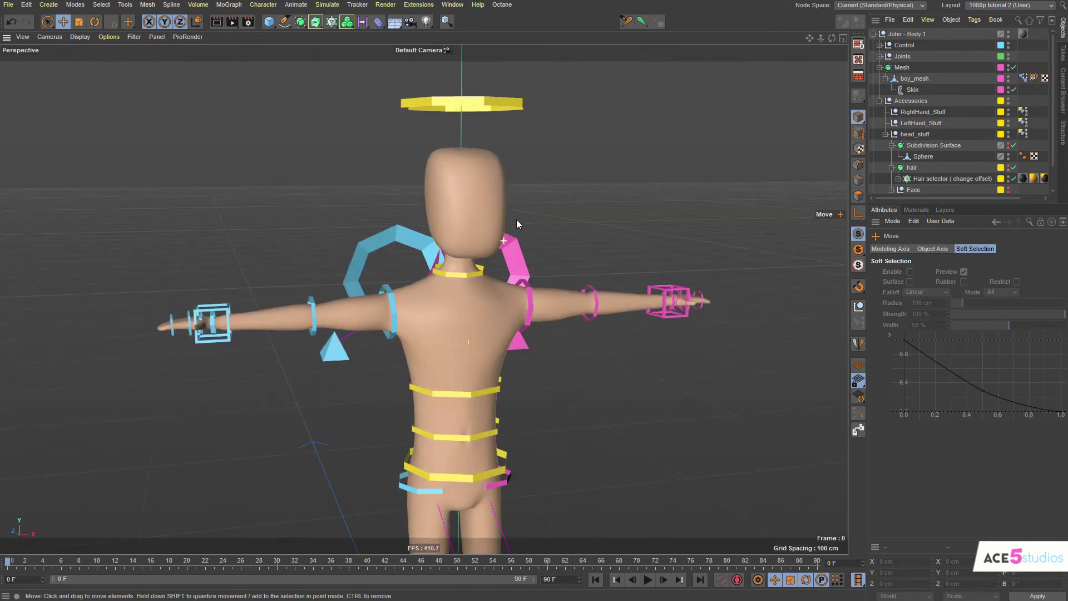
Try rotating the head control and the Spine1 control to test the deformation, undoing each rotation.
left_click(439, 293)
key("r")
left_click_drag(439, 293, 448, 291)
key("ctrl+z")
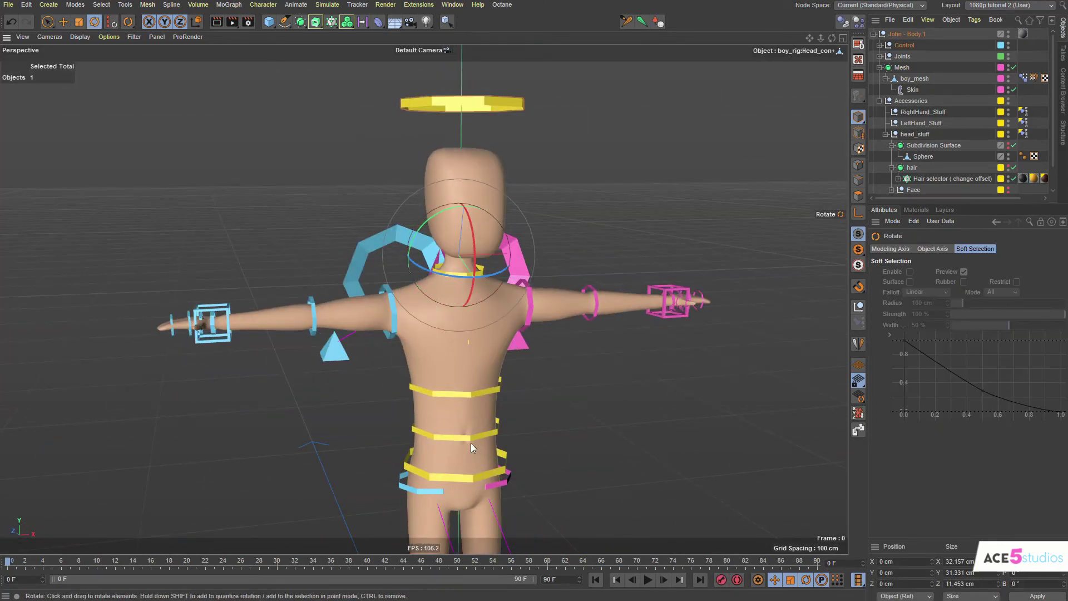
left_click(467, 397)
key("r")
left_click_drag(440, 419, 450, 384)
key("ctrl+z")
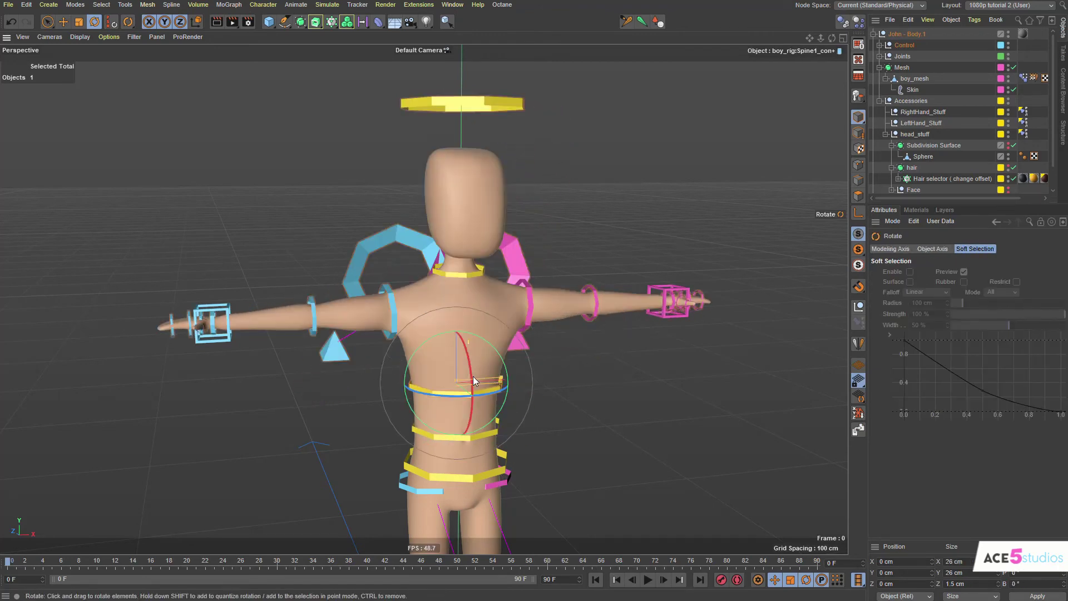
Add a pose named thicker legs to the Pose Morph tag on boy_mesh, leaving the tag in Edit mode.
middle_click_drag(515, 364, 470, 176, "alt")
left_click_drag(389, 360, 410, 346, "alt")
scroll(410, 346, "up", 3)
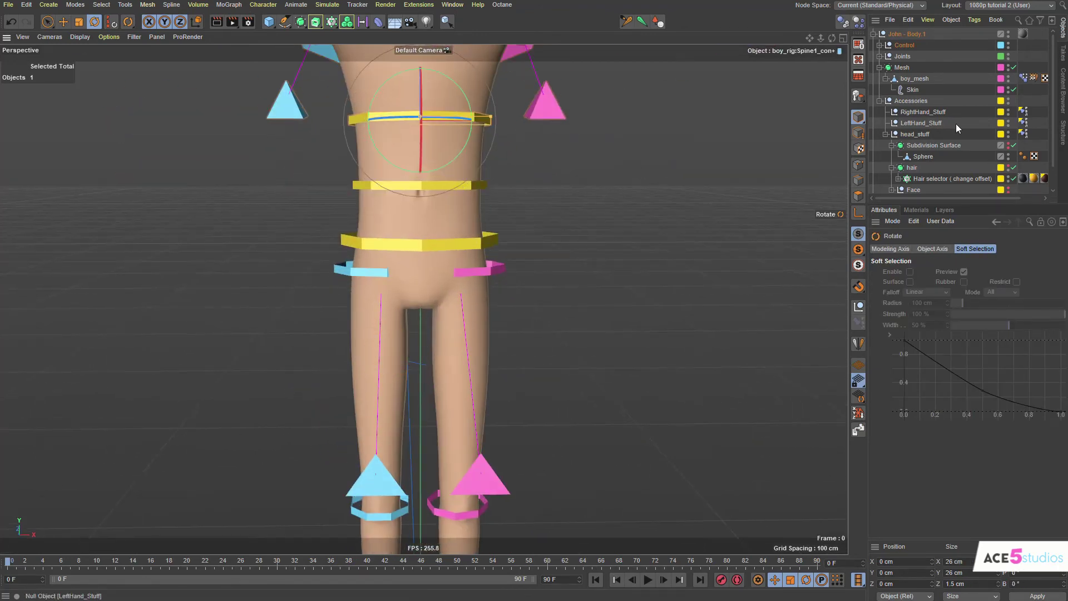
left_click(1024, 78)
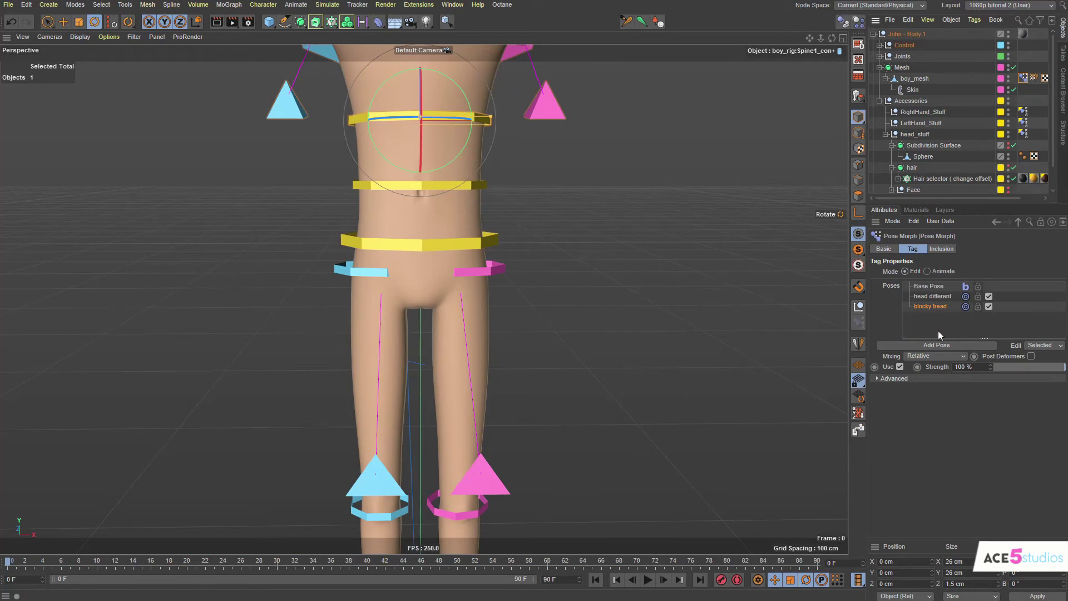
left_click(942, 345)
scroll(374, 283, "down", 5)
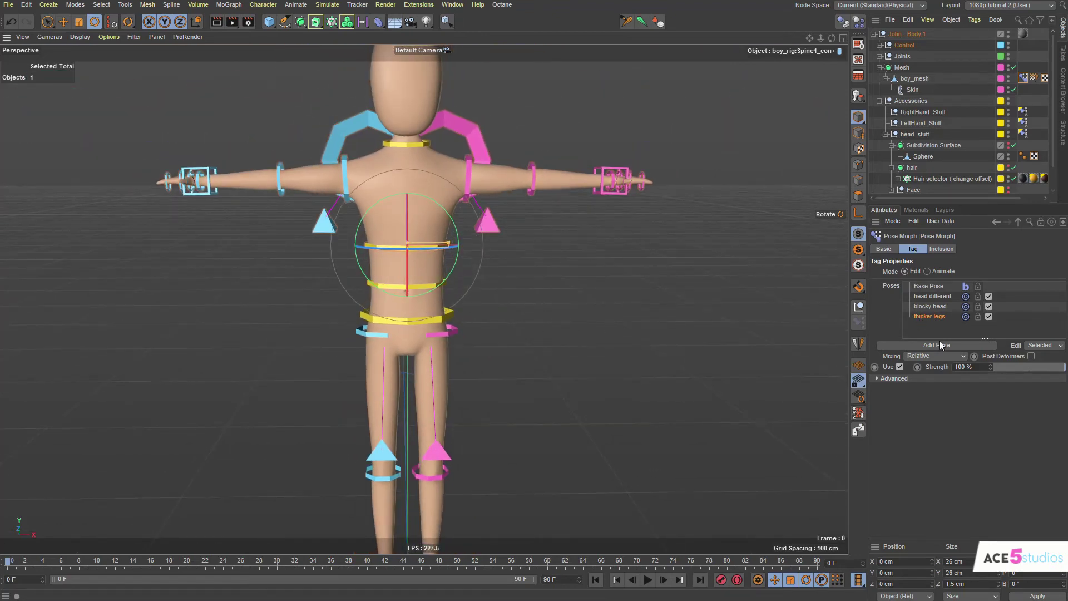
left_click(928, 271)
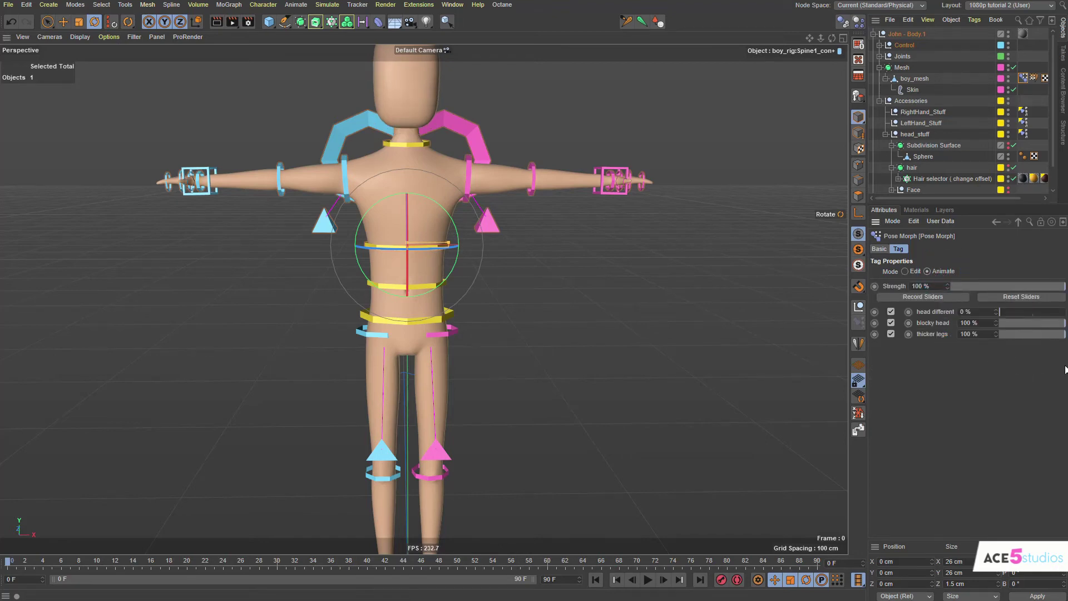
left_click(906, 271)
In polygon mode on boy_mesh, loop-select the top ring of the thigh with the pink controls and try scaling it.
left_click(926, 79)
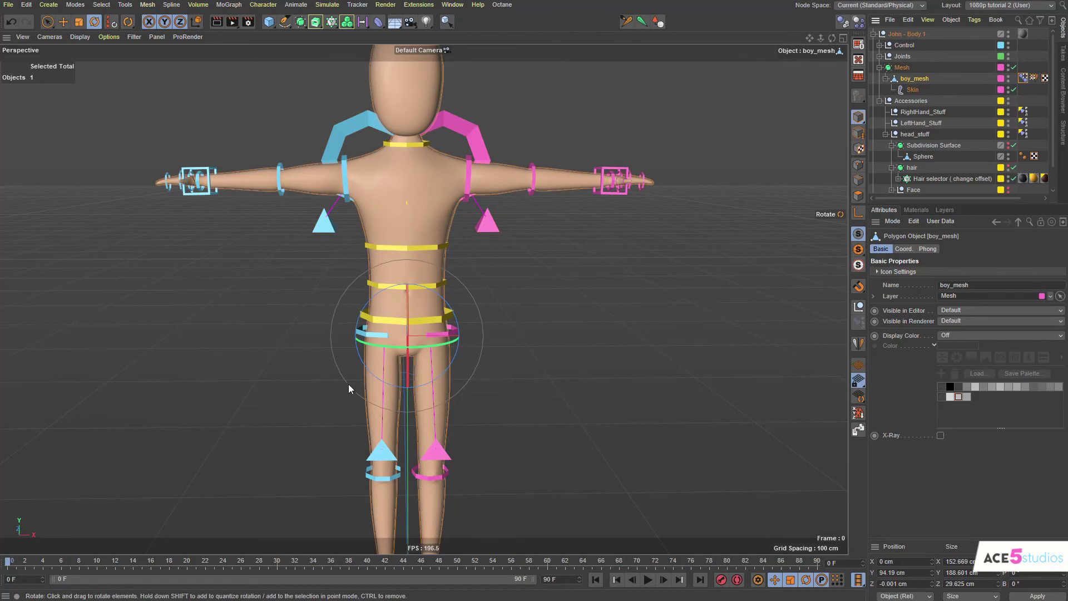
key("Return")
middle_click_drag(418, 389, 432, 337, "alt")
scroll(432, 337, "up", 3)
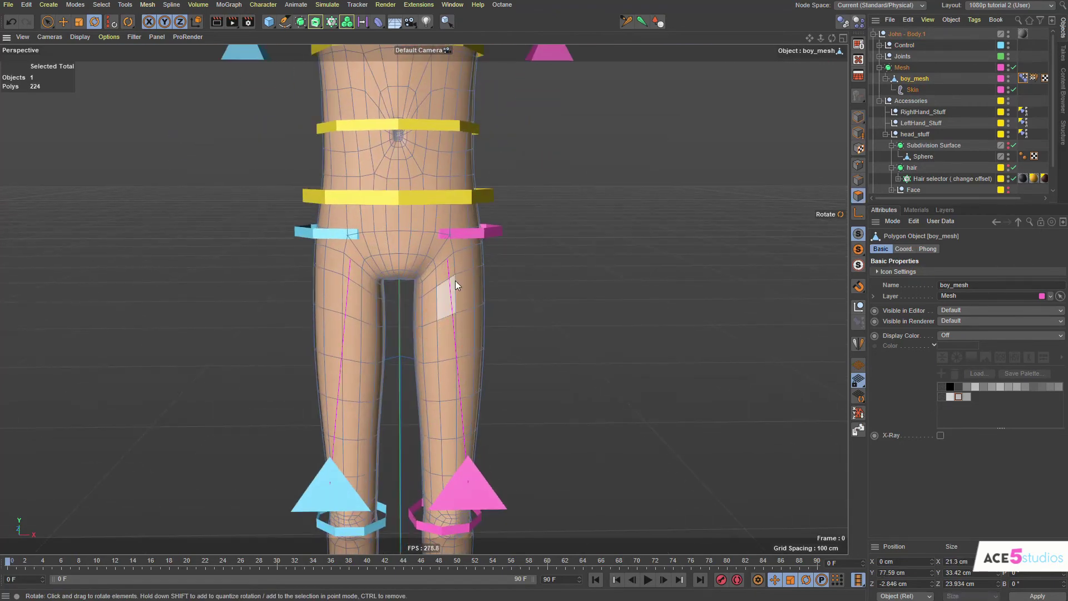
key("u")
key("l")
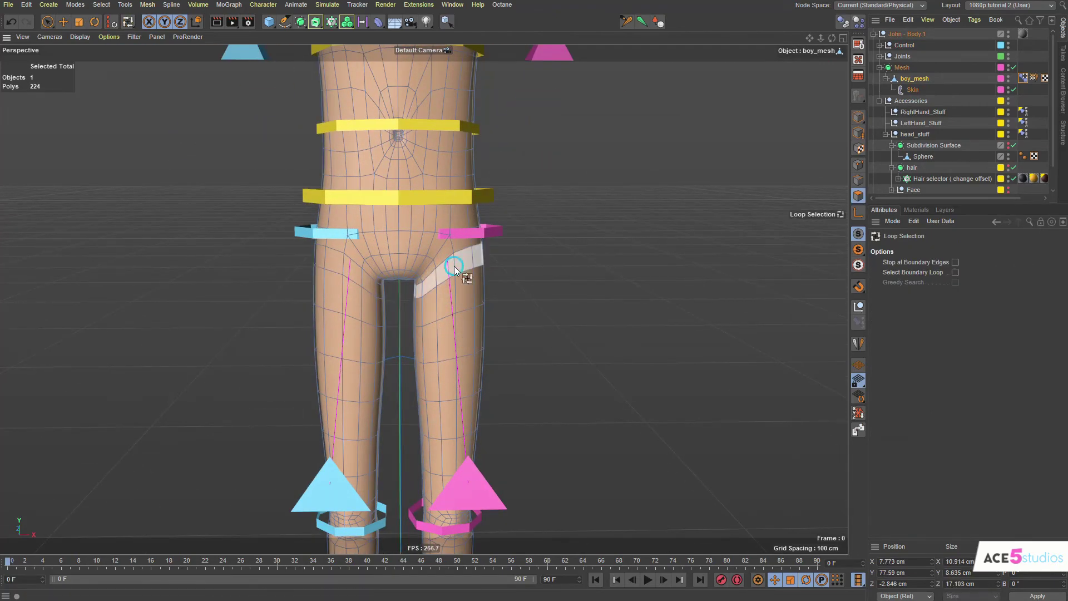
left_click(455, 268)
key("t")
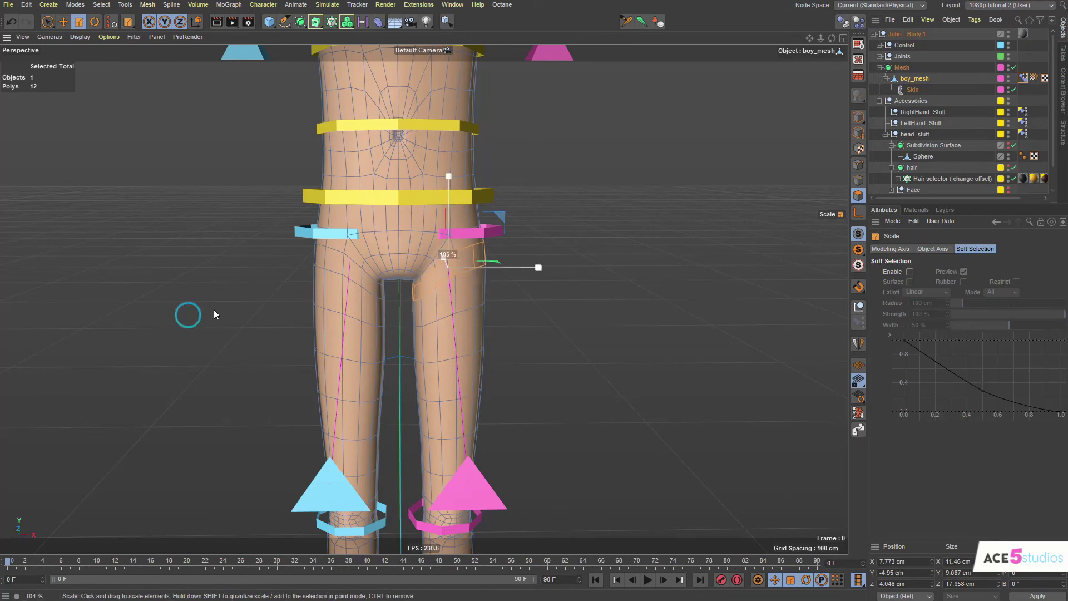
left_click_drag(214, 310, 465, 338)
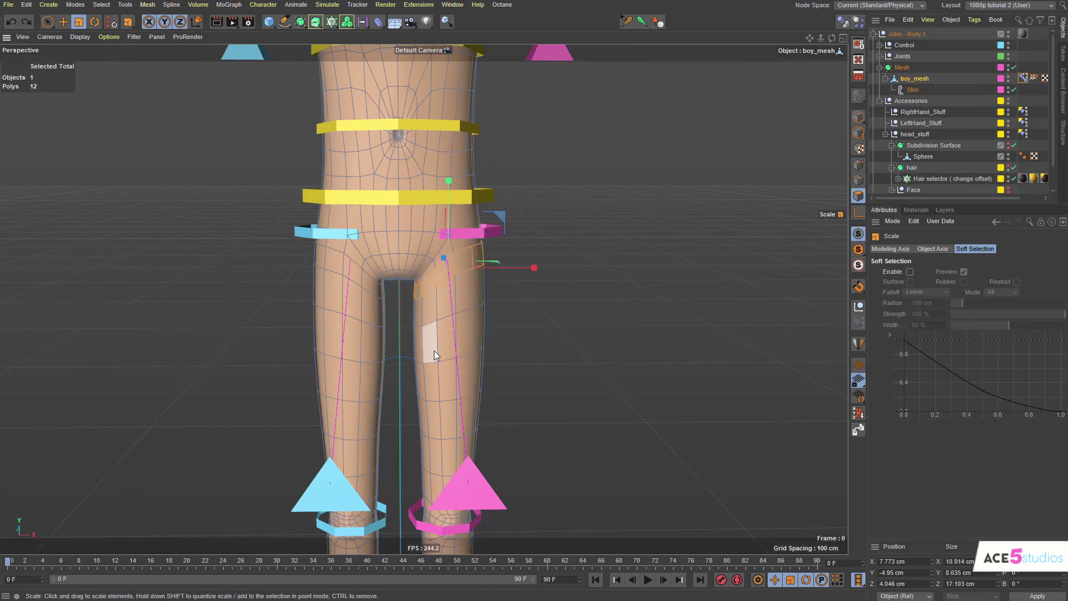
Add the polygon loop above the knee to the selection and fill the selection between the two loops.
key("u")
key("l")
left_click(435, 418, "shift")
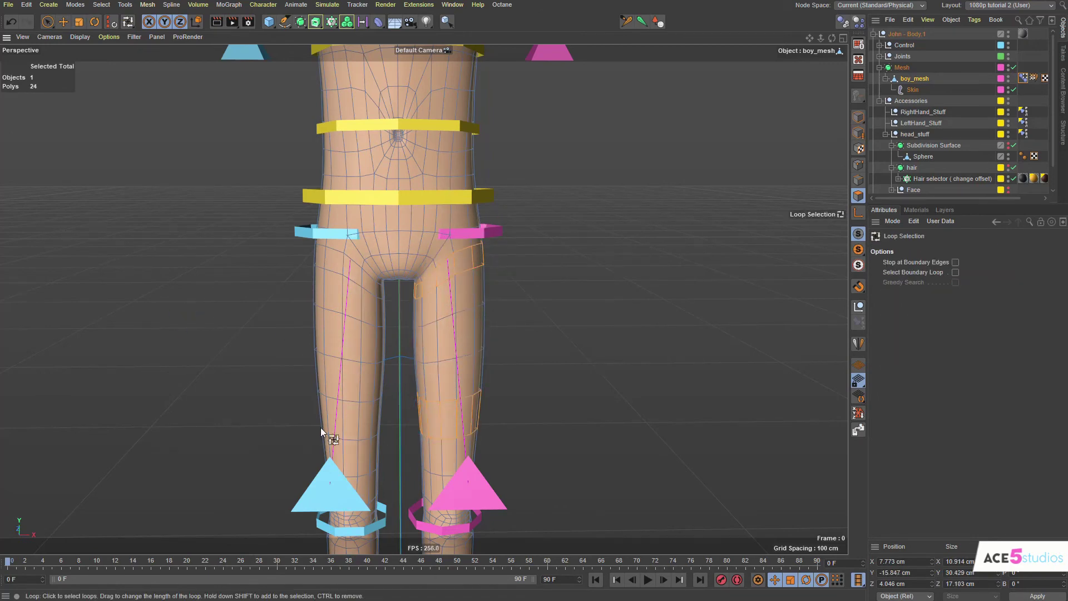
key("u")
key("f")
left_click(466, 333, "shift")
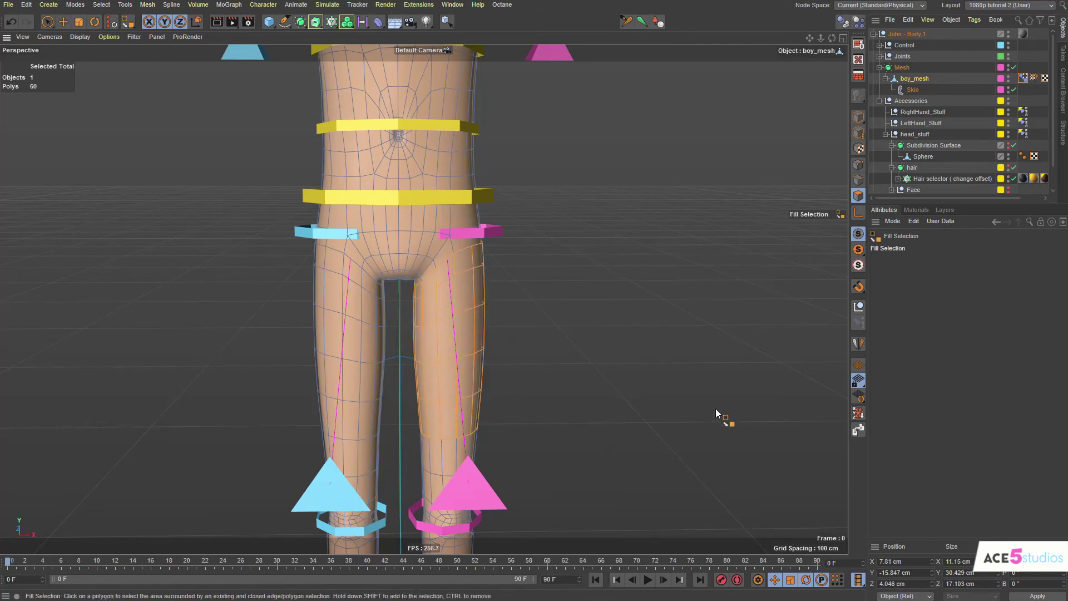
Scale the selected thigh polygons up to about 18 cm wide.
key("t")
left_click_drag(438, 308, 804, 294, "alt")
left_click_drag(473, 347, 534, 322, "alt")
key("ctrl+z")
left_click_drag(420, 354, 551, 322, "alt")
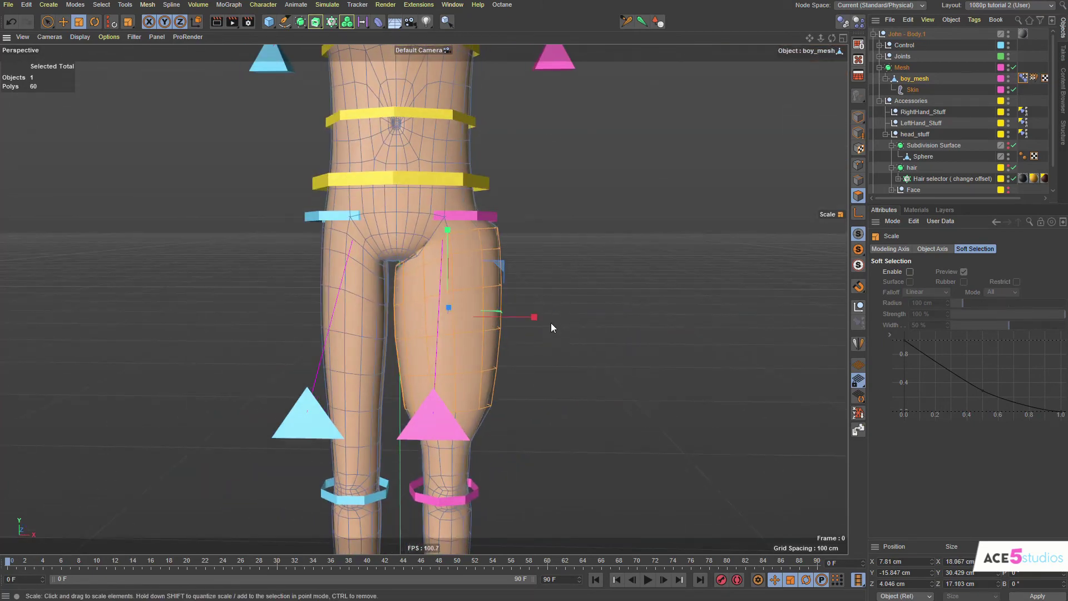
Move the selected thigh polygons slightly down and inward, narrow them to about 13.9 cm, and return to object mode with nothing selected.
key("e")
left_click_drag(499, 268, 492, 281)
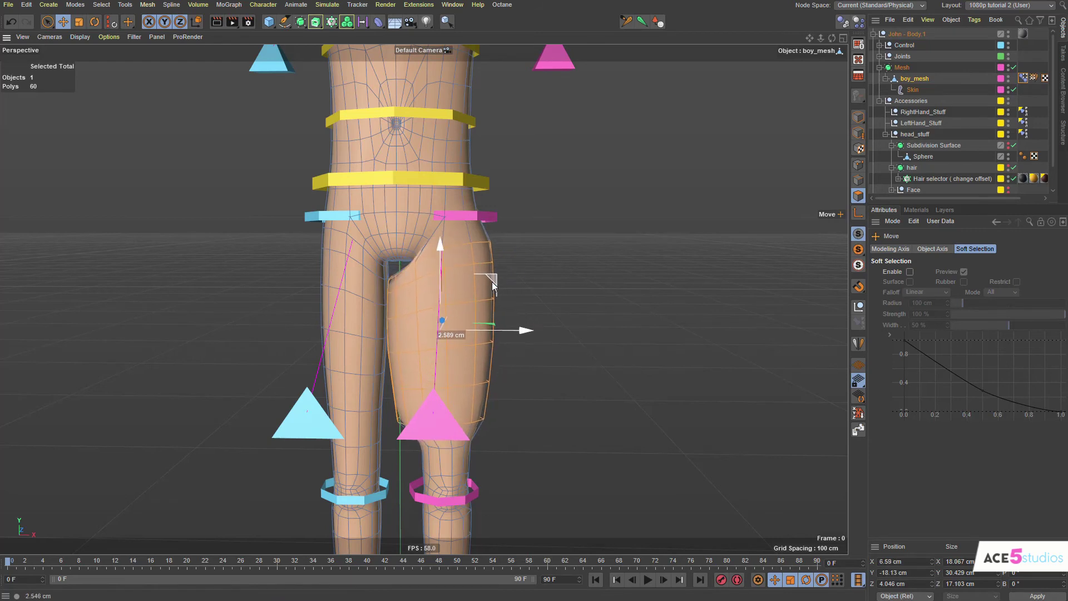
key("t")
left_click_drag(526, 330, 505, 332)
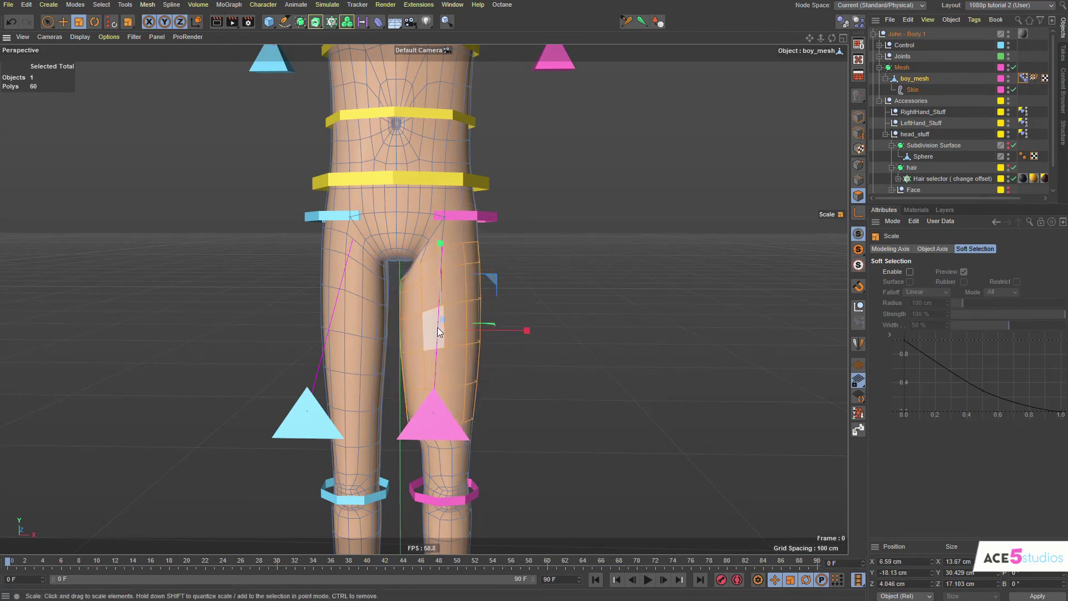
middle_click_drag(437, 346, 511, 300, "alt")
left_click_drag(510, 299, 506, 320, "alt")
key("Return")
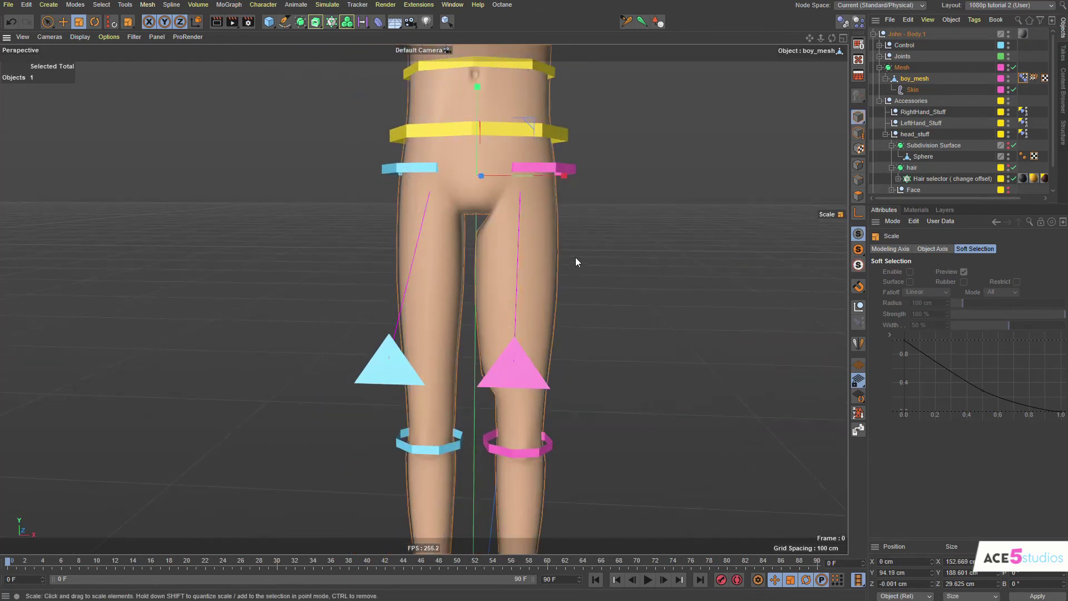
key("e")
left_click(656, 178)
scroll(486, 290, "down", 3)
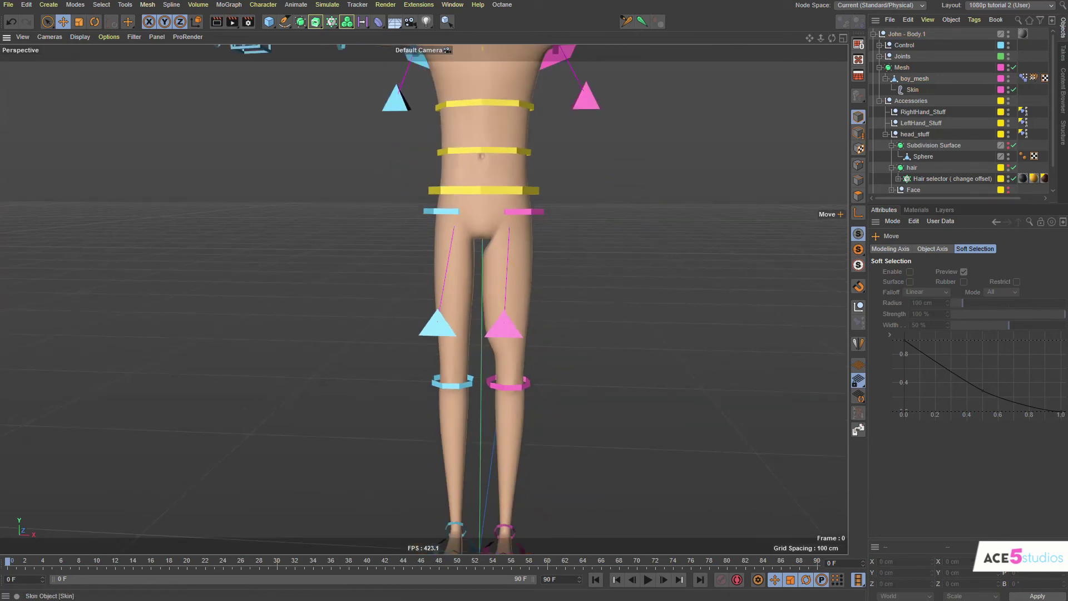
Switch the Pose Morph tag to Animate mode and test the thicker legs pose at different strengths.
left_click(1023, 78)
left_click(927, 272)
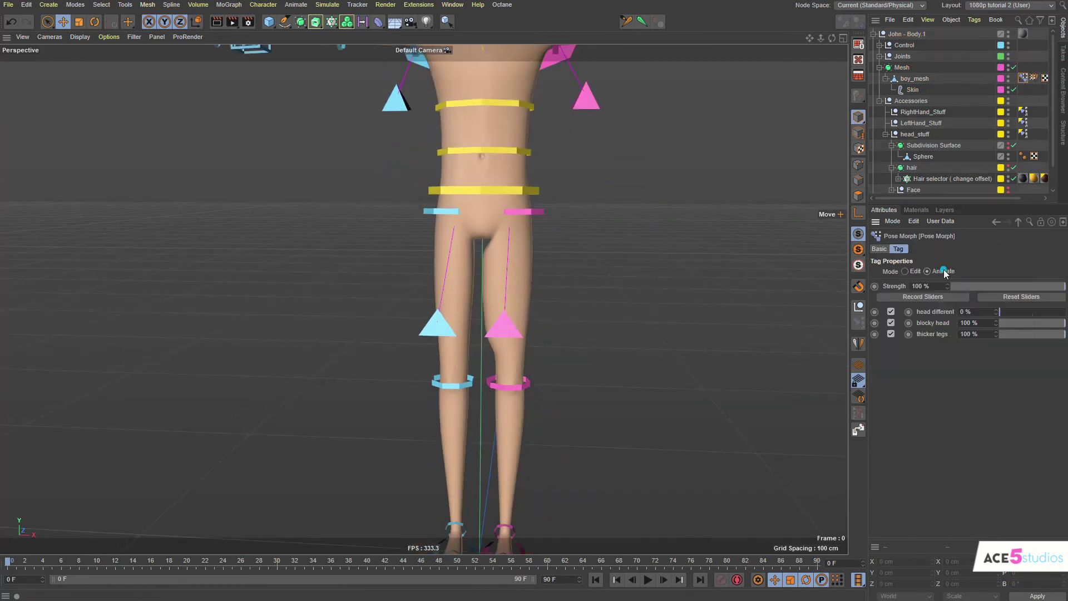
mouse_move(1041, 336)
left_mouse_down()
mouse_move(1031, 335)
mouse_move(1040, 335)
left_mouse_up()
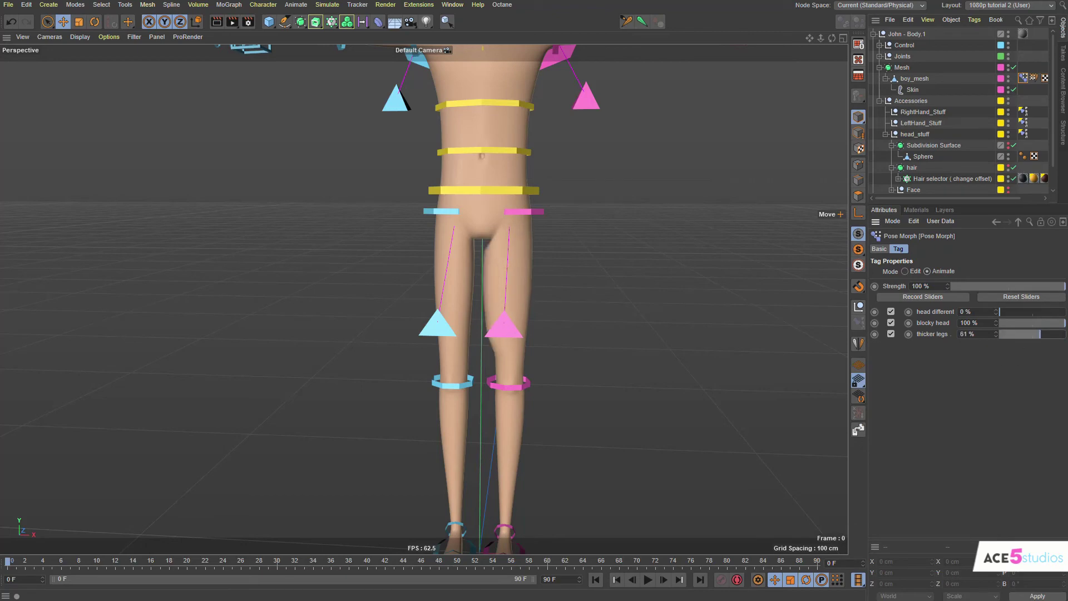
Try moving the foot controls to check how the thicker leg deforms, undoing each move.
left_click_drag(461, 437, 388, 289, "alt")
left_click(481, 483)
left_click_drag(406, 95, 523, 139, "alt")
left_click_drag(225, 355, 280, 397)
key("ctrl+z")
key("ctrl+z")
left_click(362, 432)
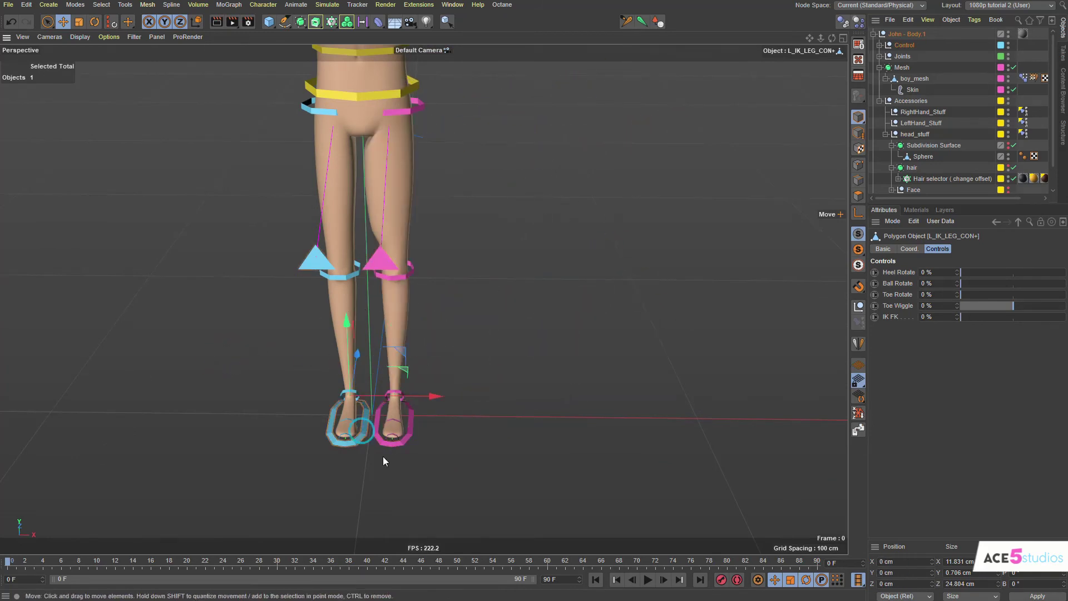
left_click_drag(401, 478, 340, 290)
key("ctrl+z")
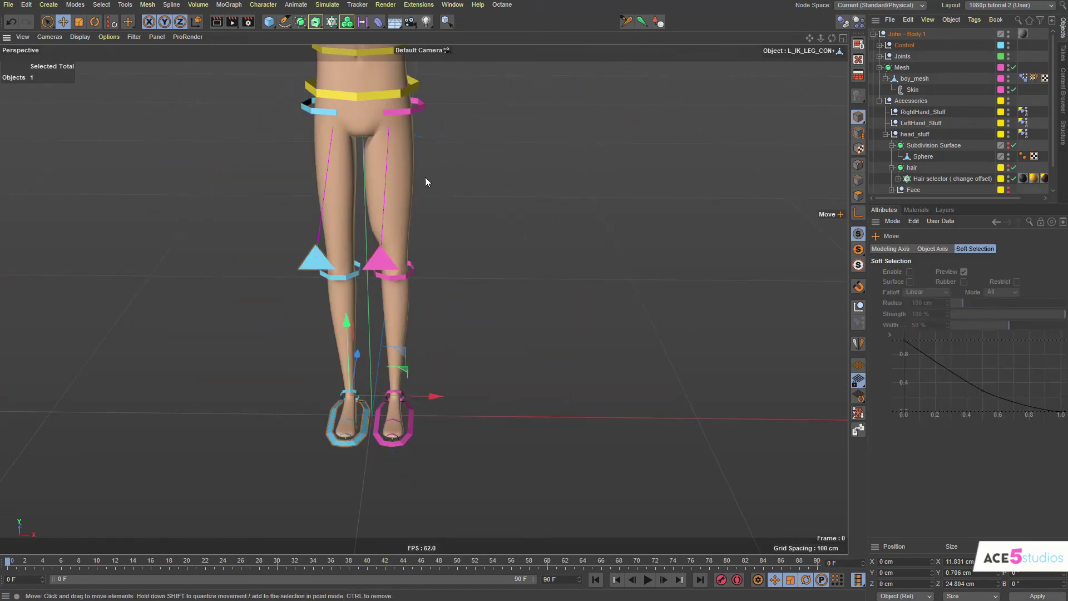
Return boy_mesh's Pose Morph tag to Edit mode and add another pose for the stomach shape.
right_click_drag(426, 177, 431, 221, "alt")
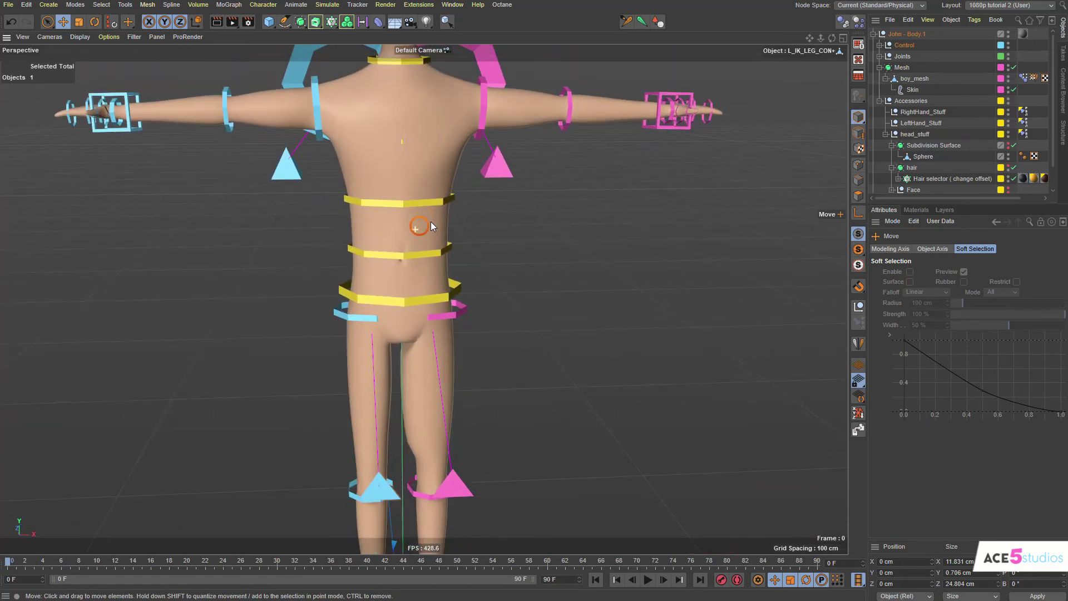
left_click(428, 223)
left_click(1024, 78)
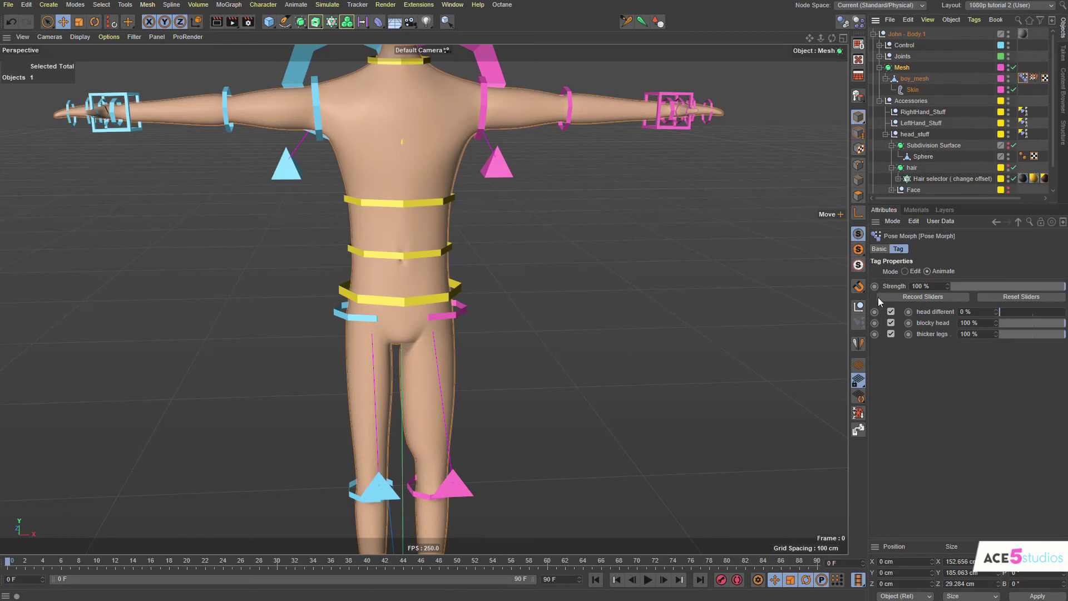
left_click(918, 271)
left_click(944, 344)
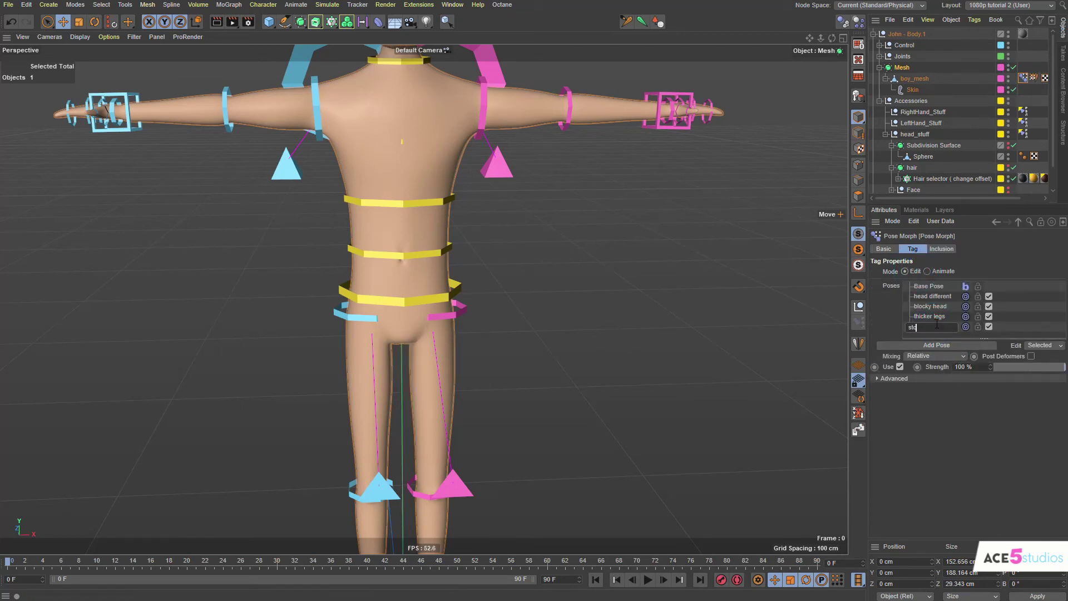
In point mode on boy_mesh with no points selected, smear the belly forward using the Brush at about 26.6 cm radius.
left_click(912, 79)
left_click(859, 165)
left_click_drag(385, 275, 542, 268, "alt")
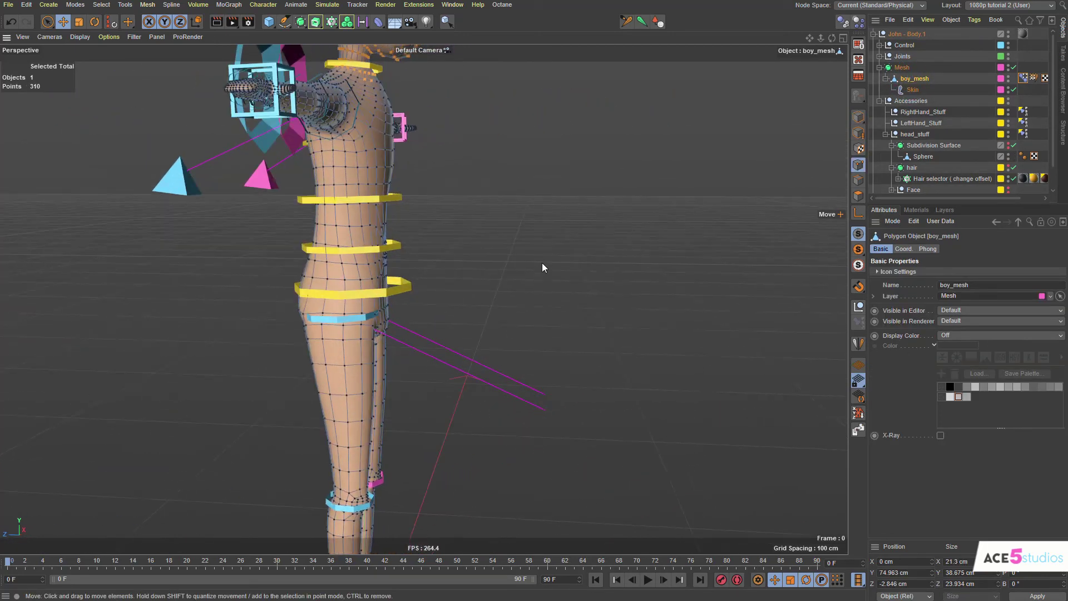
key("m")
key("c")
key("ctrl+shift+a")
left_click_drag(393, 308, 431, 293, "alt")
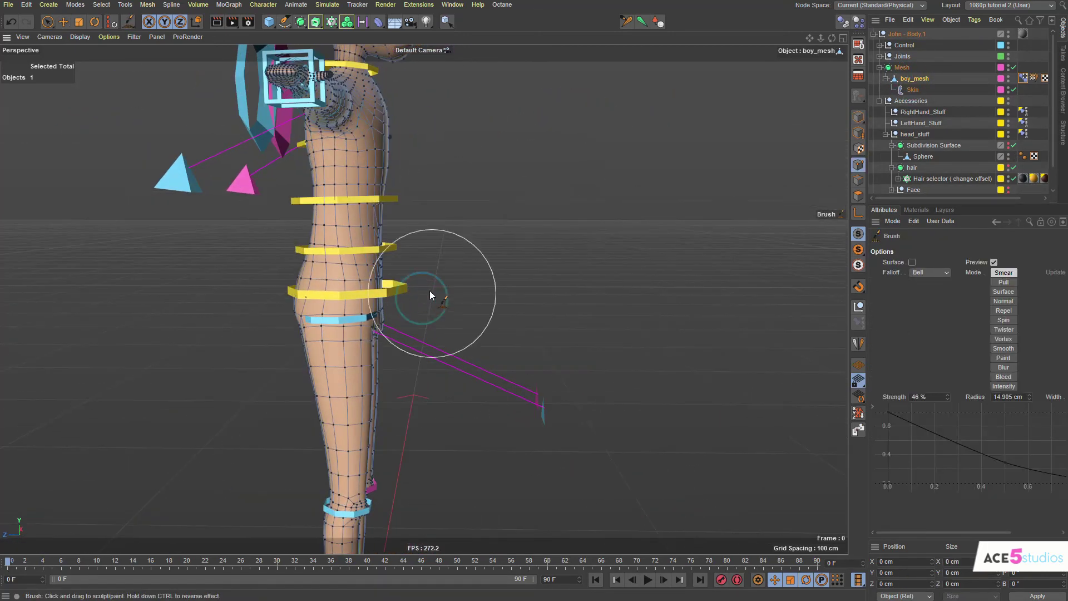
middle_click_drag(399, 217, 452, 218)
mouse_move(378, 250)
left_mouse_down()
mouse_move(424, 260)
mouse_move(419, 219)
left_mouse_up()
Smear the sides of the waist outward from the front and return to object mode.
middle_click_drag(437, 192, 381, 228, "alt")
mouse_move(381, 228)
left_mouse_down("alt")
mouse_move(185, 276)
mouse_move(123, 273)
left_mouse_up("alt")
left_click_drag(370, 273, 439, 287, "alt")
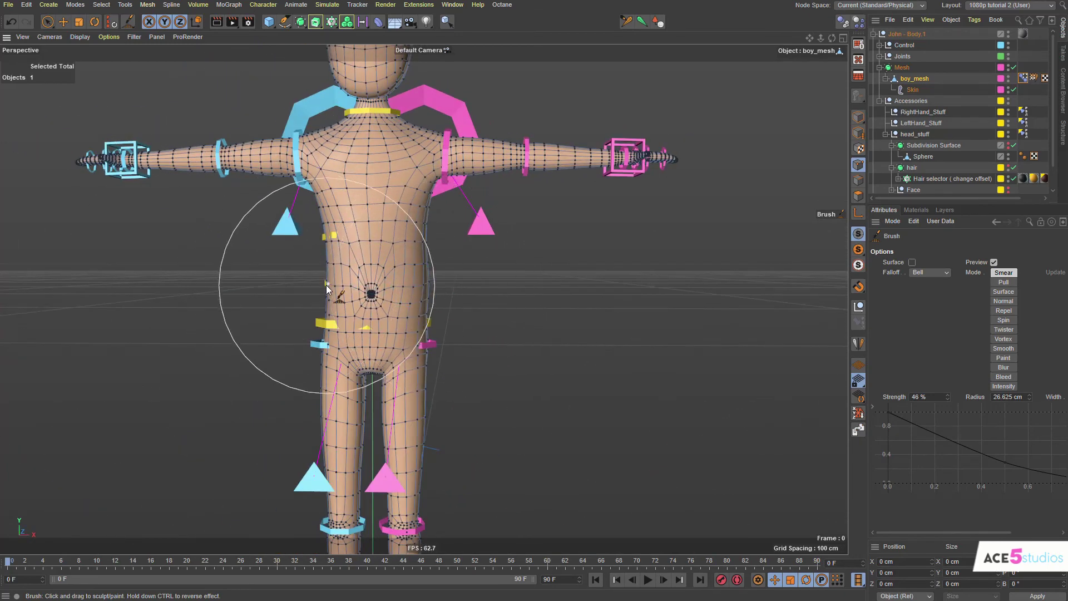
left_click_drag(326, 285, 289, 289)
key("e")
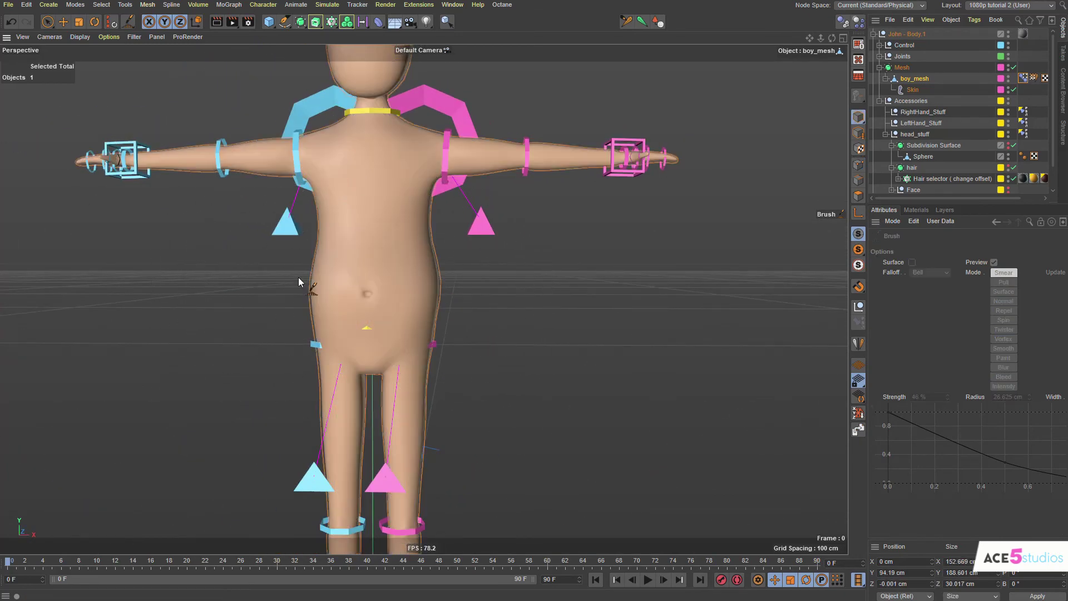
Enlarge the hips control's radius beyond the belly, and set the Spine control's radius to 21.412 cm and Spine1's to 19 cm.
left_click(366, 329)
key("s")
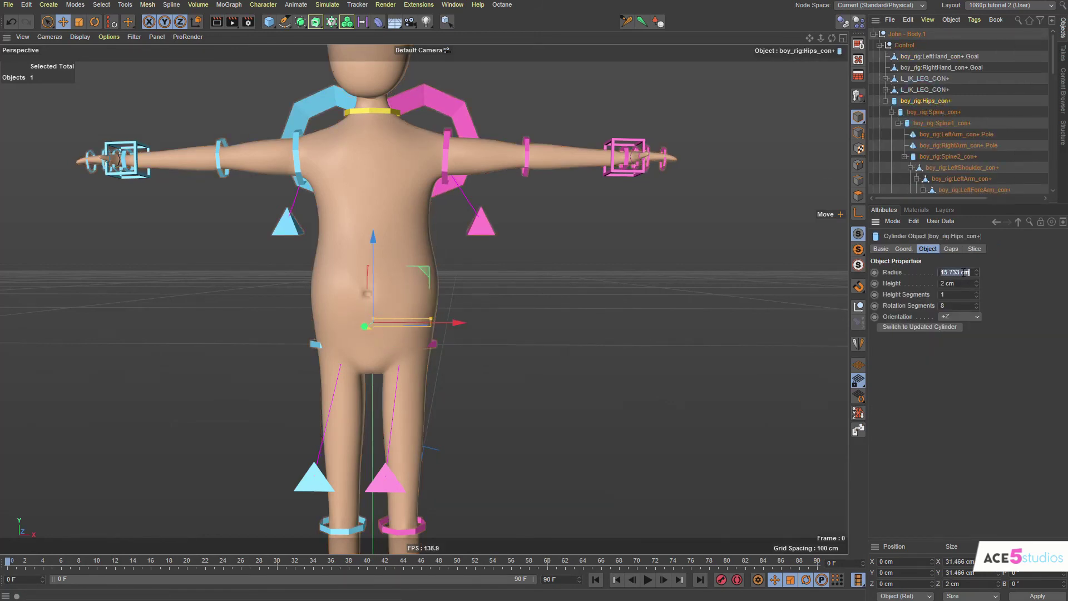
scroll(965, 272, "up", 5)
left_click(938, 112)
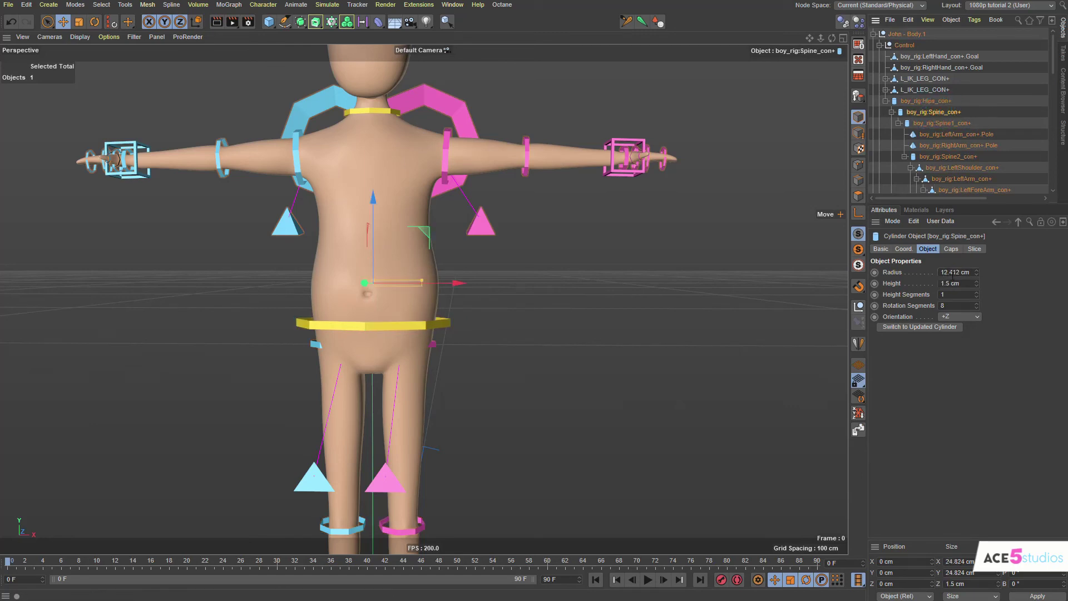
left_click(950, 124)
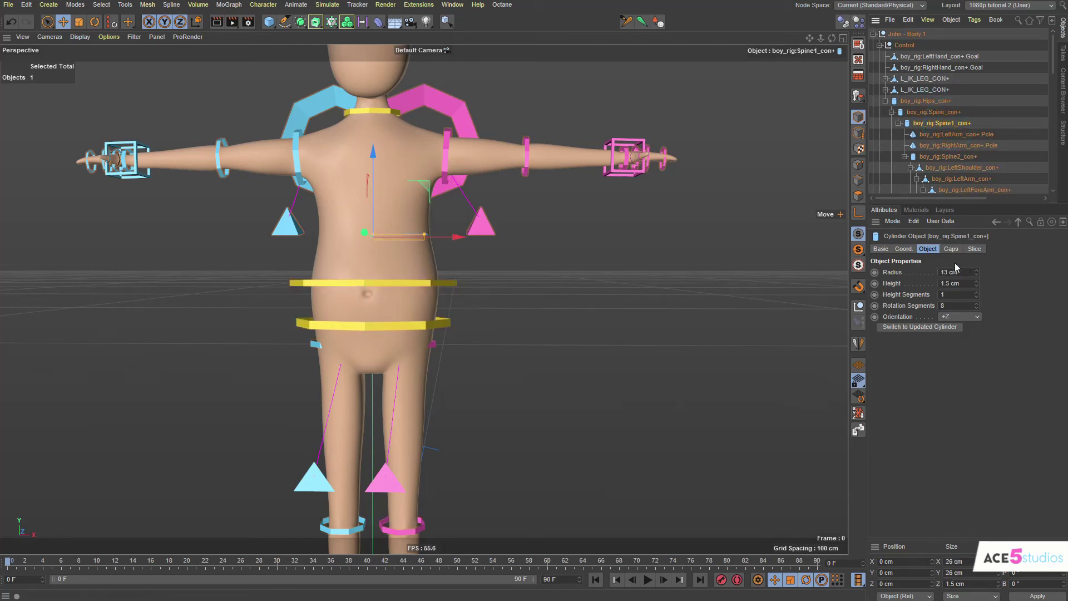
left_click(500, 270)
Try rotating the Spine and Spine1 controls to test the bigger belly, undoing each rotation.
left_click(454, 284)
key("r")
key("r")
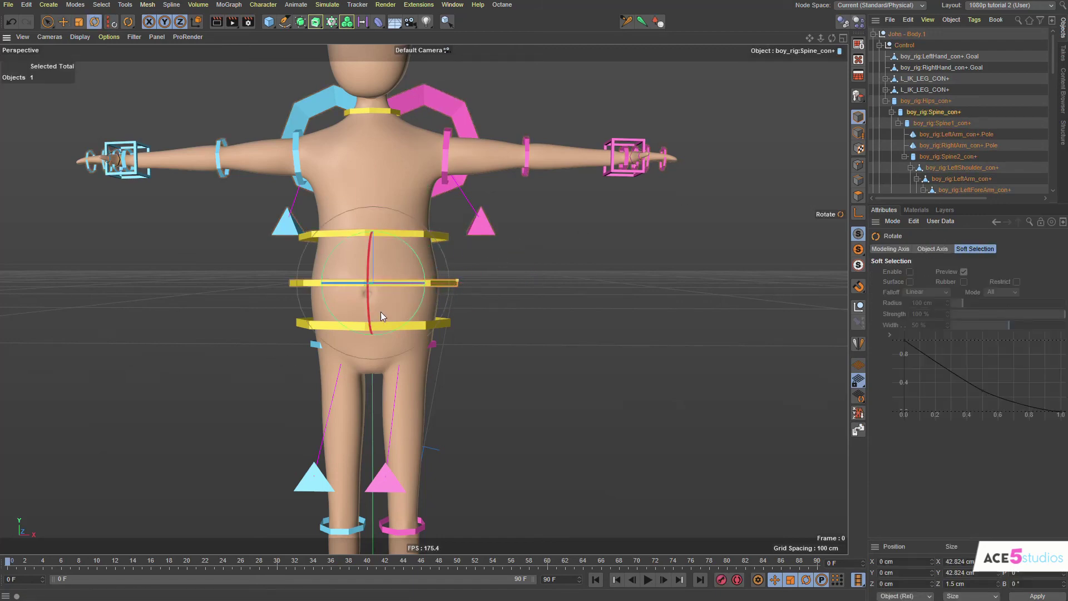
left_click_drag(381, 311, 382, 344)
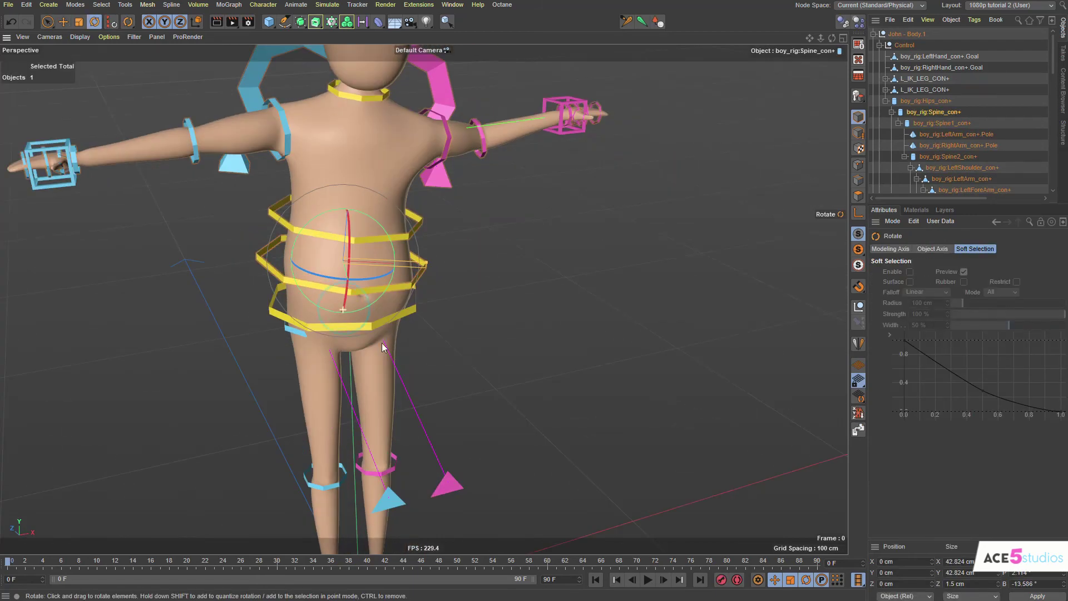
key("ctrl+z")
left_click(412, 218)
left_click_drag(337, 239, 344, 199)
key("ctrl+z")
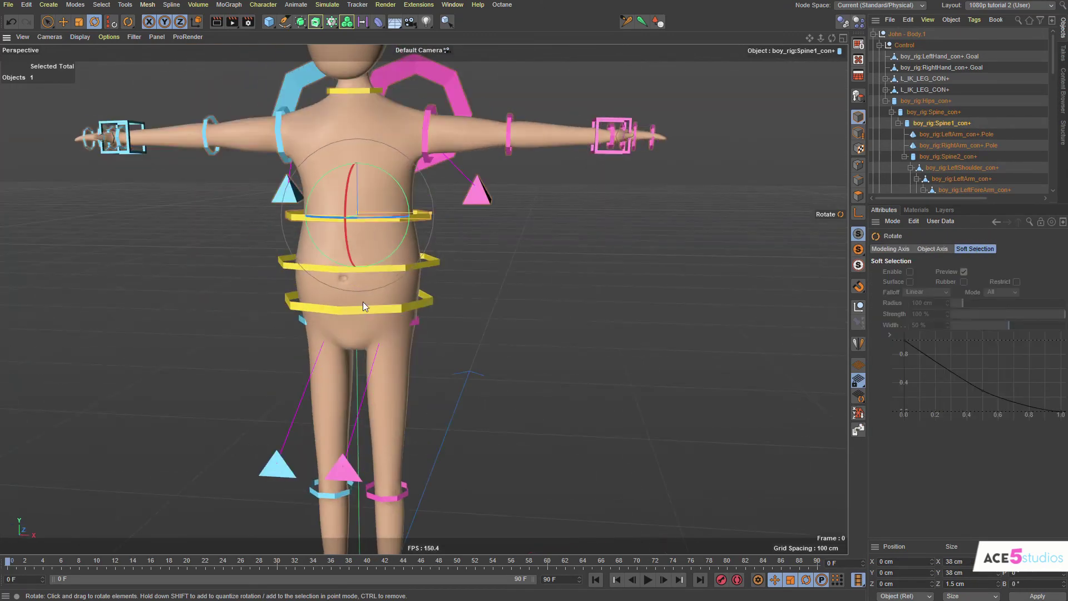
Switch to the open document John combined_005.c4d.
scroll(394, 220, "down", 2)
middle_click_drag(394, 219, 466, 279, "alt")
scroll(465, 280, "down", 3)
left_click_drag(444, 292, 485, 294, "alt")
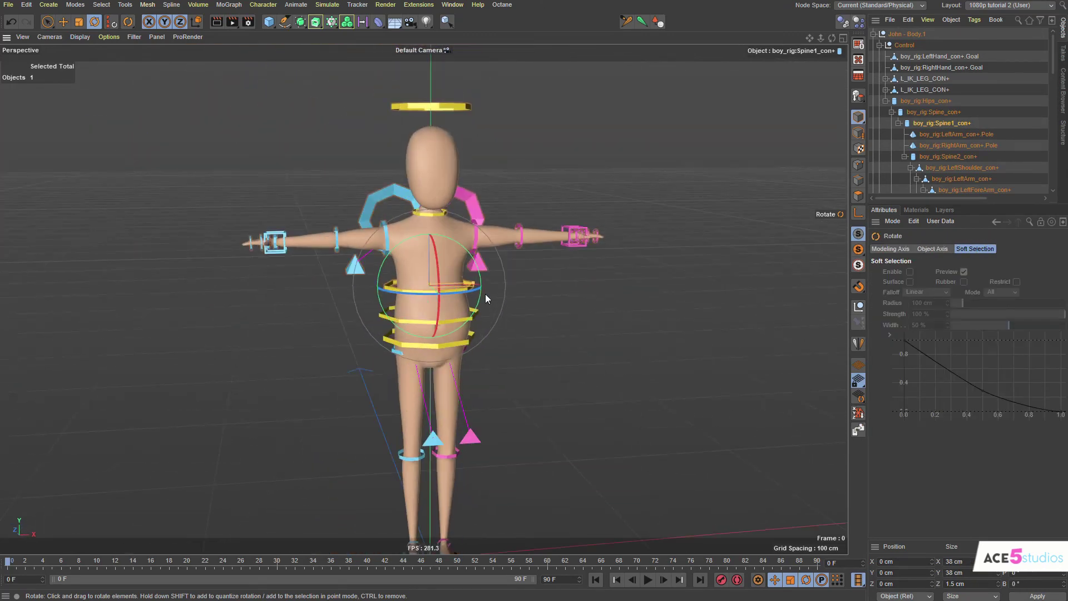
left_click(455, 5)
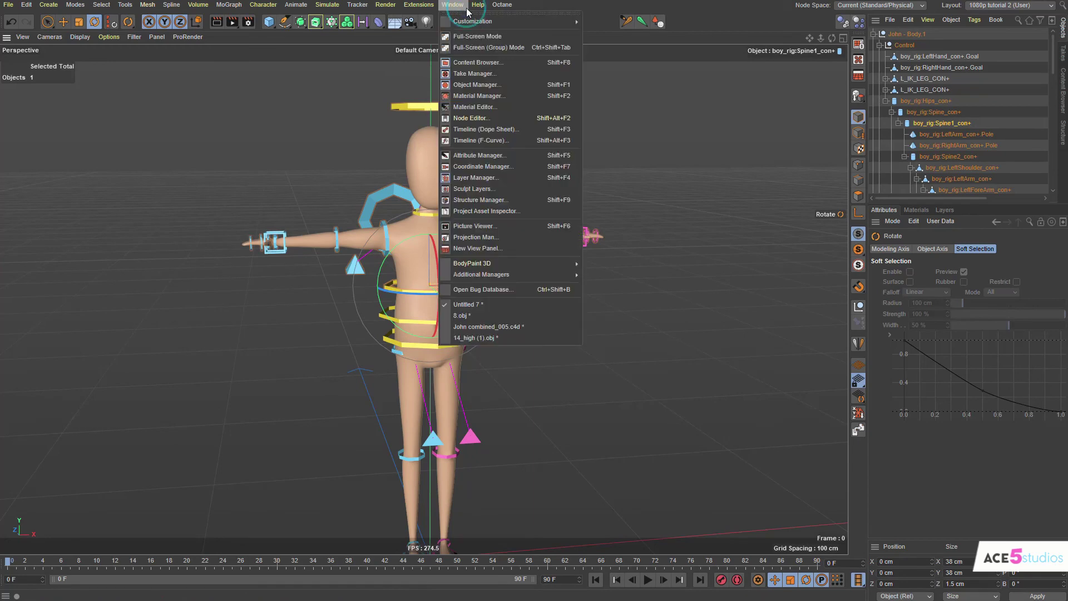
left_click(524, 328)
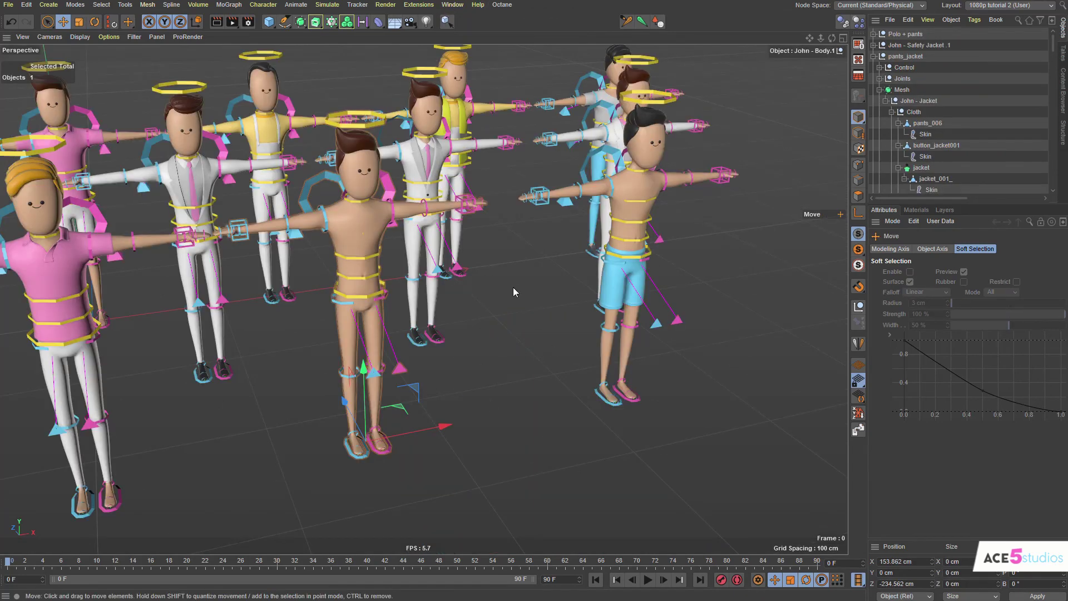
Add a Pose Morph tag to the blond character's pink polo shirt mesh polo_003, with Points mixing enabled.
left_click_drag(513, 287, 333, 192, "alt")
left_click(350, 225)
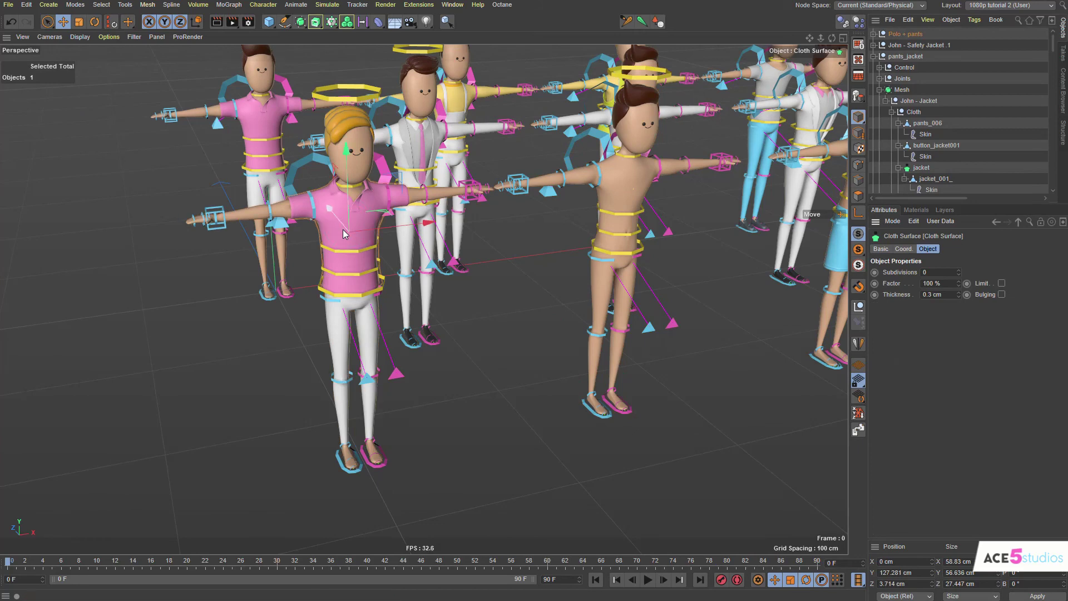
middle_click_drag(939, 168, 870, 159, "alt")
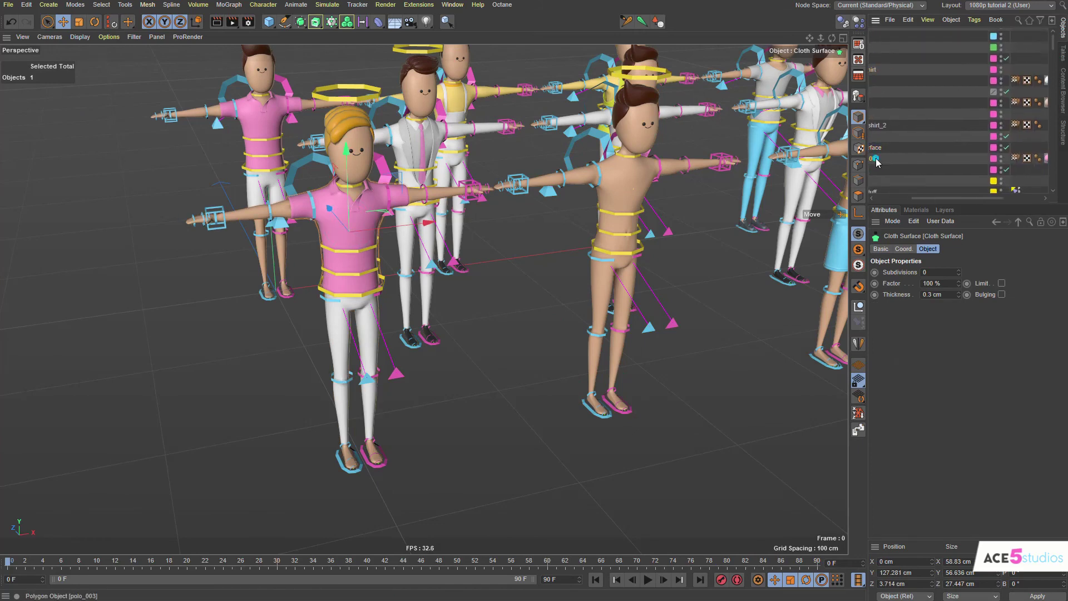
left_click(871, 158)
right_click(870, 159)
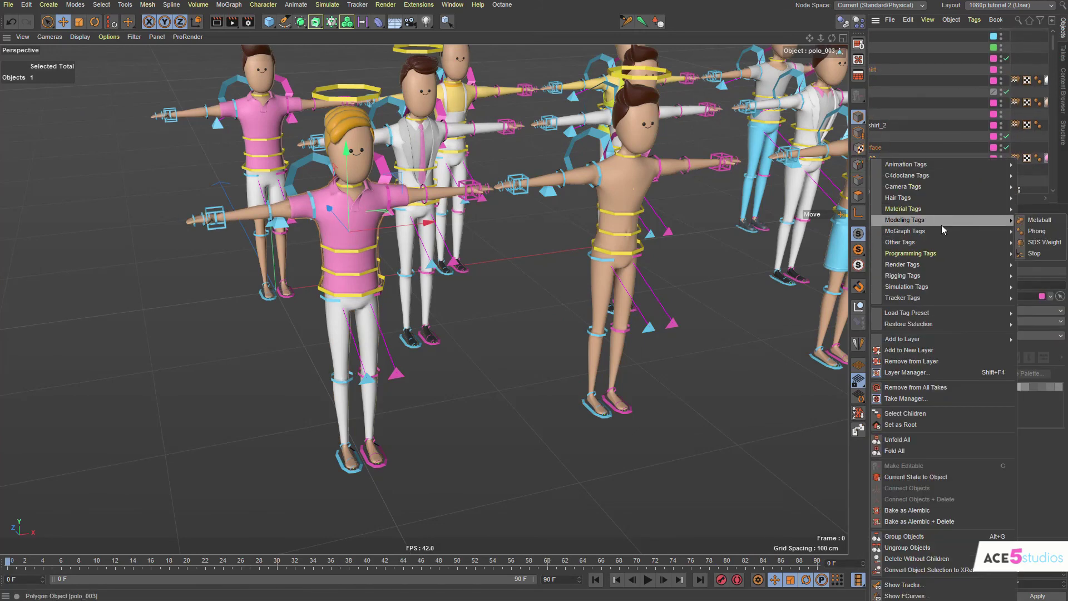
mouse_move(925, 242)
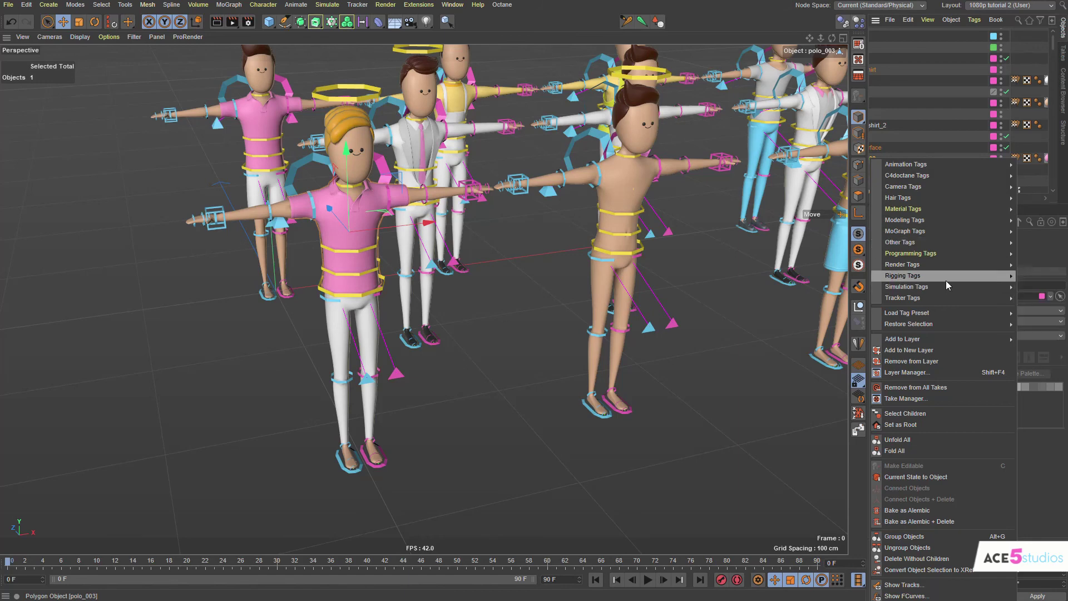
mouse_move(946, 280)
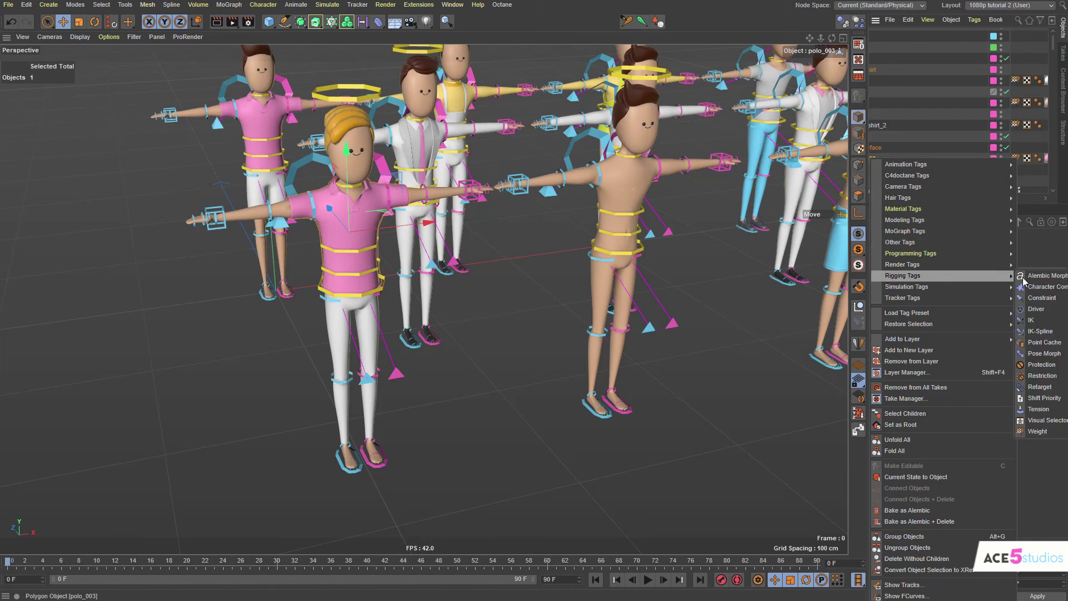
left_click(1044, 354)
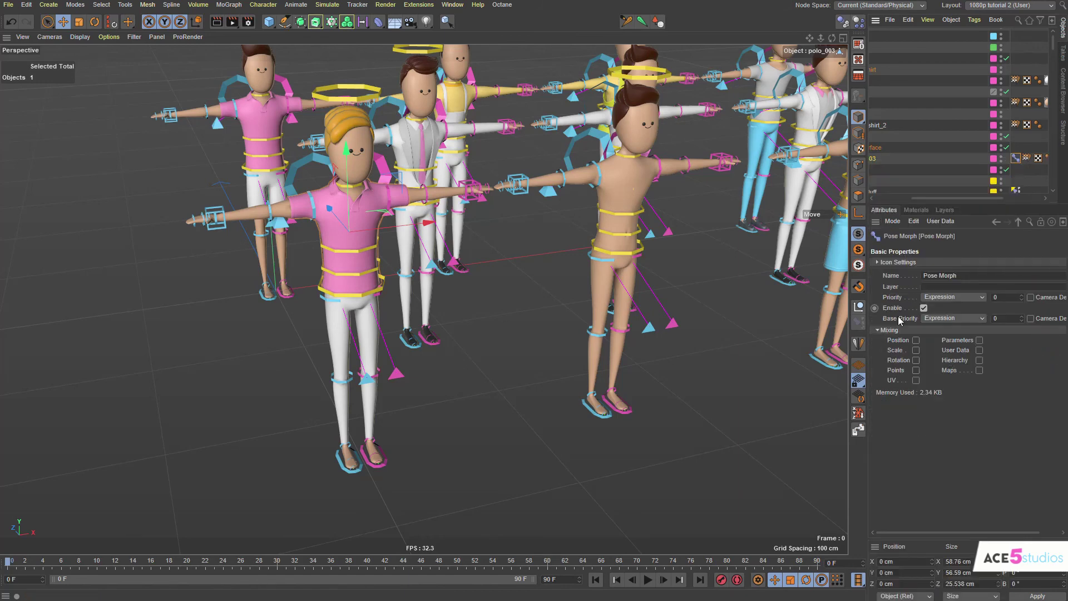
left_click(916, 370)
In point mode, scale the polo shirt's waist points outward into a big belly, adjust their height, and return to object mode.
key("Return")
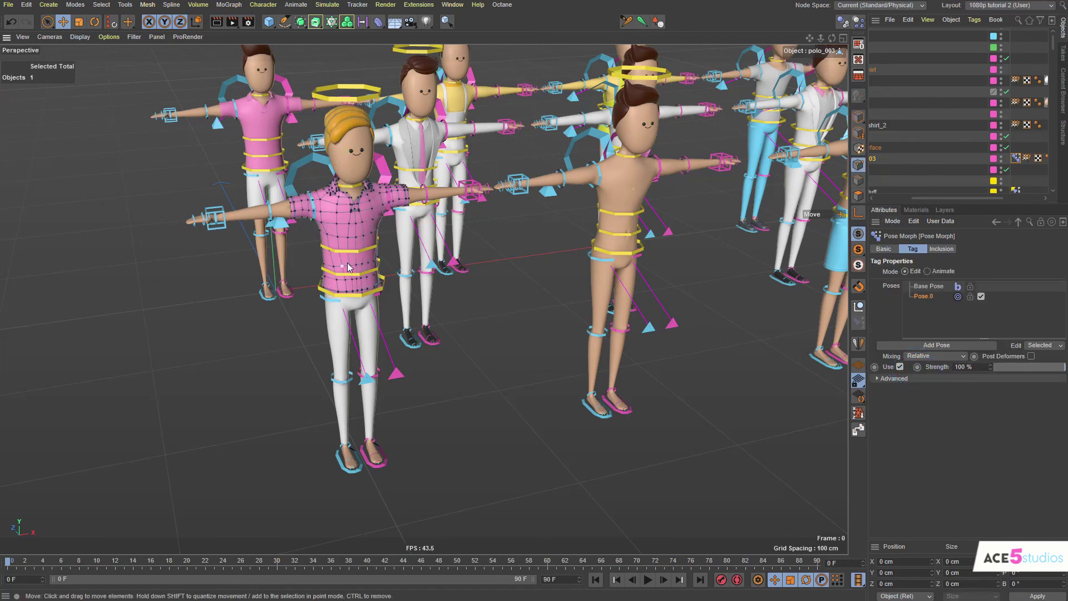
left_click_drag(382, 280, 472, 311, "alt")
scroll(319, 258, "up", 4)
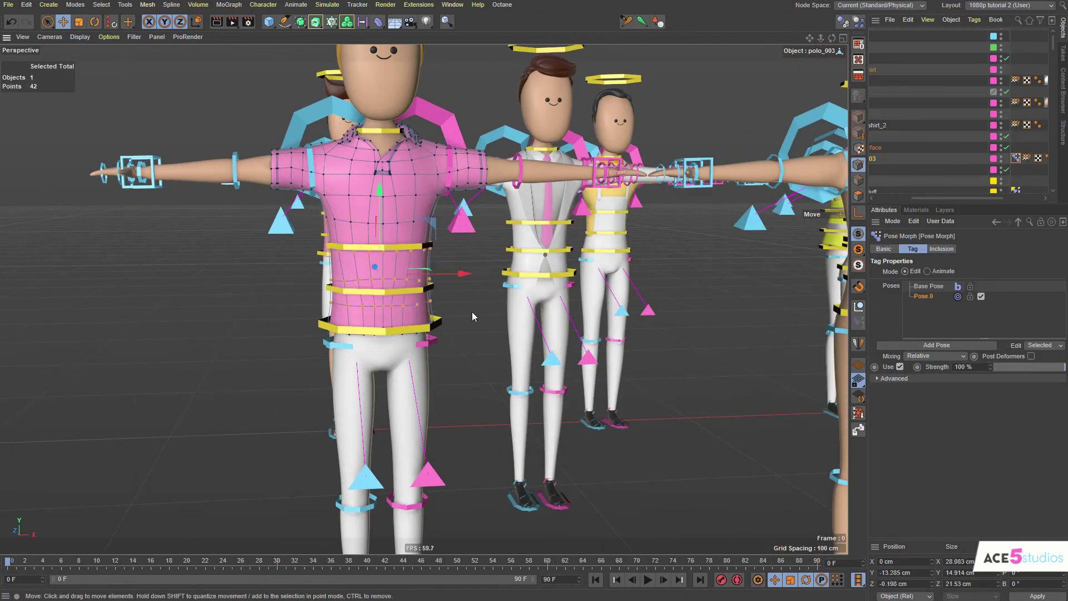
key("t")
left_click_drag(239, 286, 497, 280)
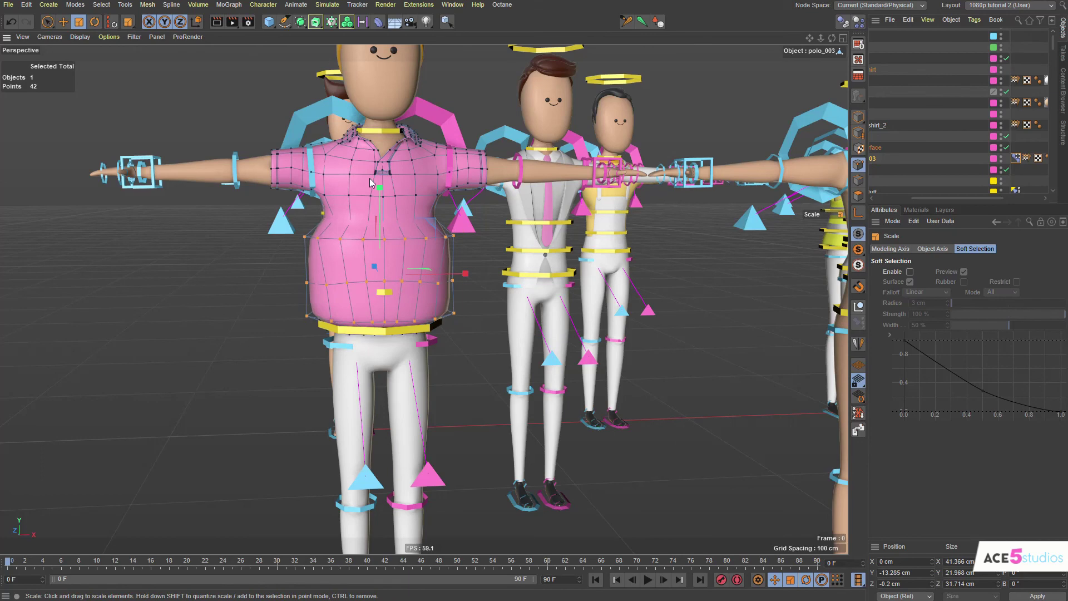
left_click_drag(375, 193, 374, 225)
key("Return")
key("e")
left_click(226, 324)
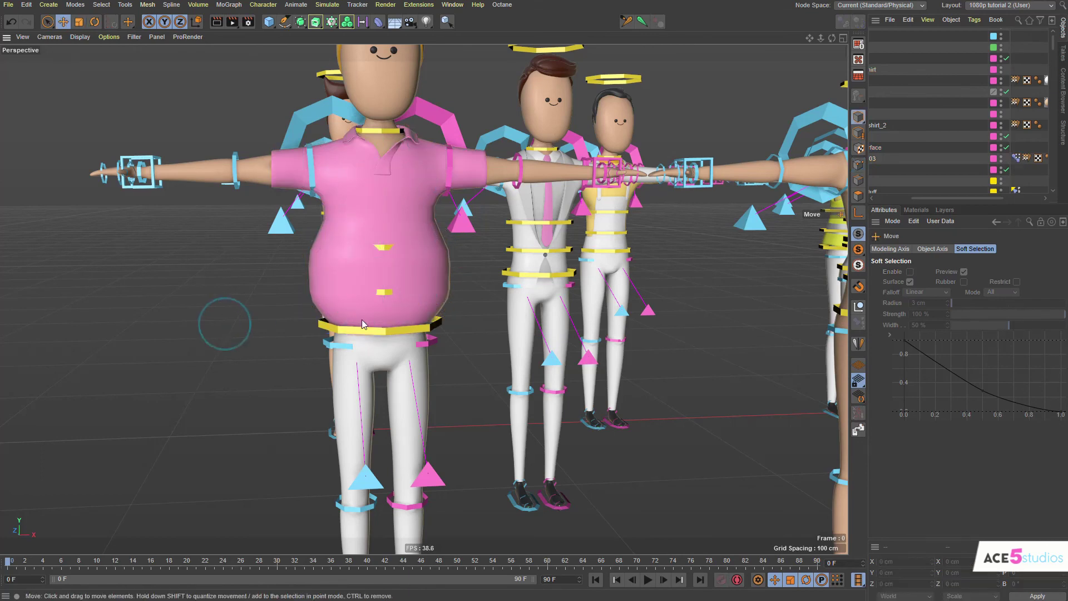
Try moving the blond character's hips control and rotating its Spine1 control to test the enlarged shirt, undoing each change.
left_click(366, 329)
left_click_drag(394, 377, 432, 253)
key("ctrl+z")
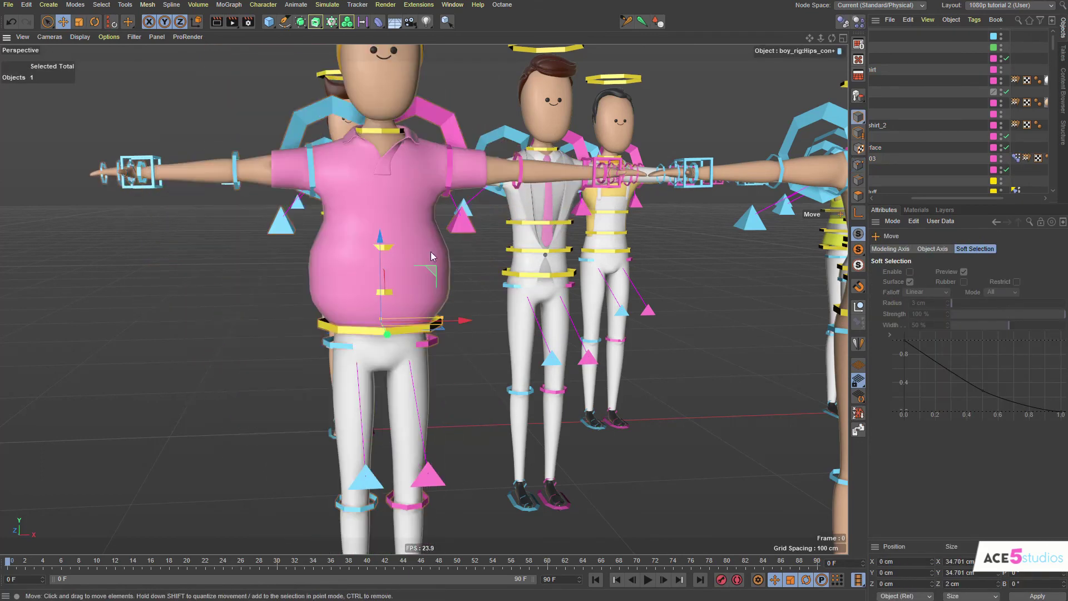
left_click(388, 254)
key("r")
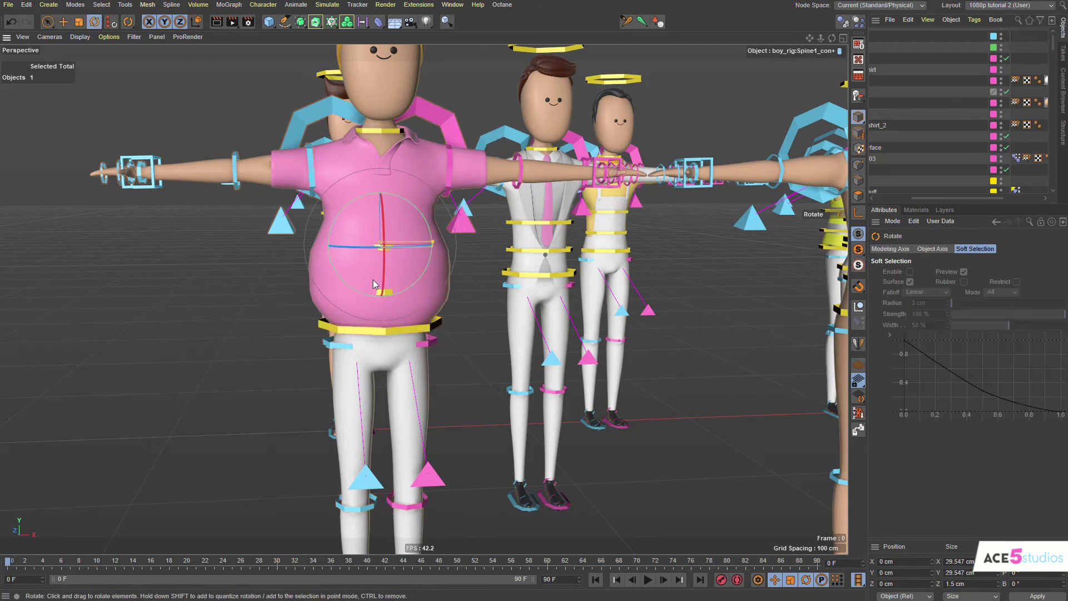
left_click_drag(373, 279, 480, 274)
key("ctrl+z")
Examine the enlarged polo shirt from the side and front alongside the other character variations.
right_click_drag(480, 274, 369, 249, "alt")
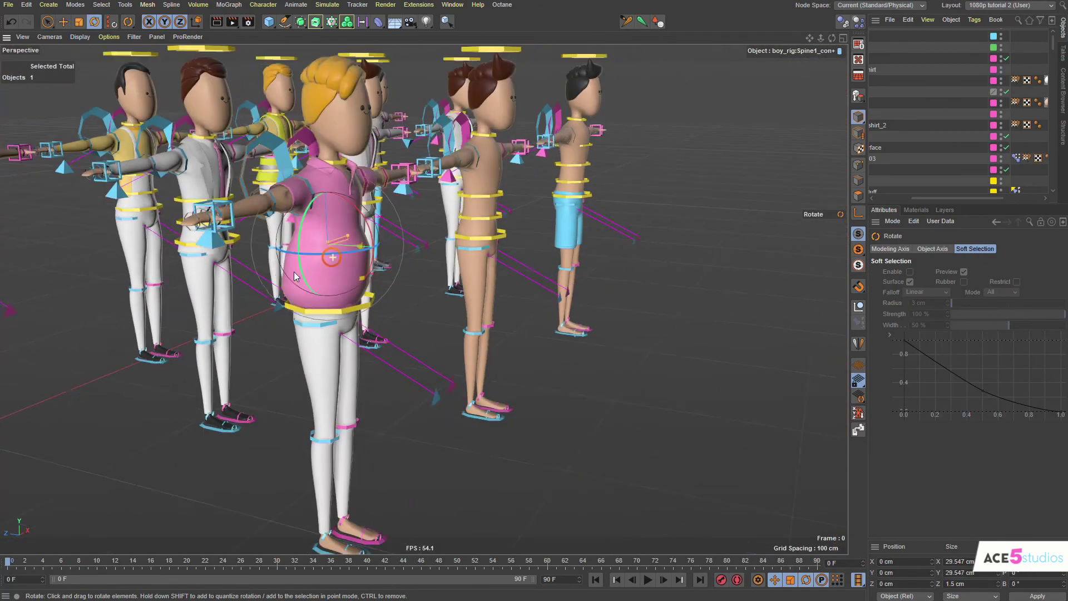
middle_click_drag(370, 250, 317, 308, "alt")
left_click_drag(317, 309, 24, 305, "alt")
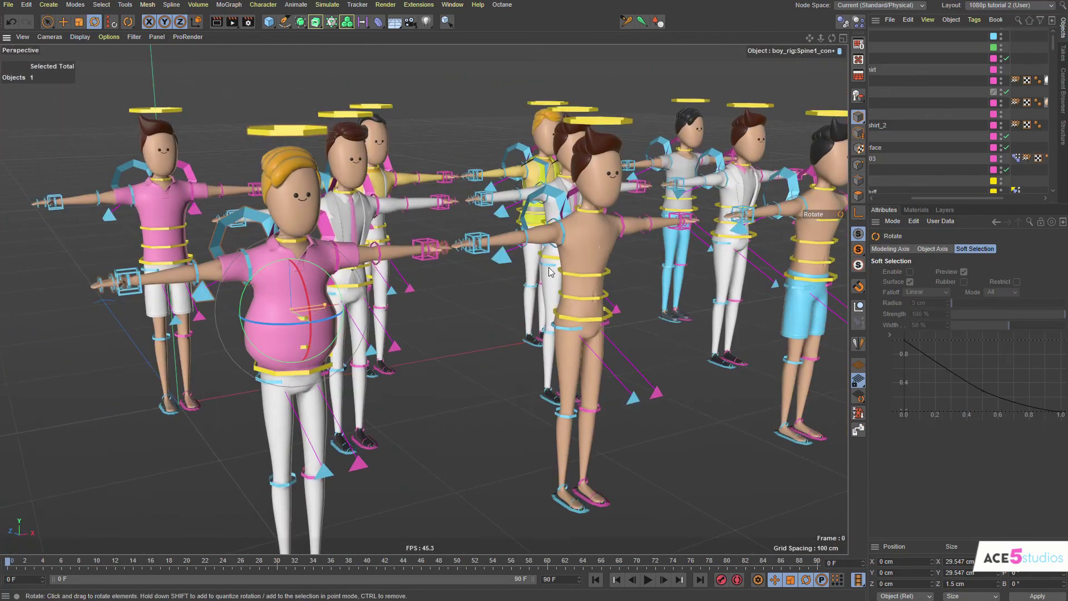
middle_click_drag(550, 273, 384, 289, "alt")
right_click_drag(384, 289, 317, 286, "alt")
left_click_drag(317, 287, 456, 304, "alt")
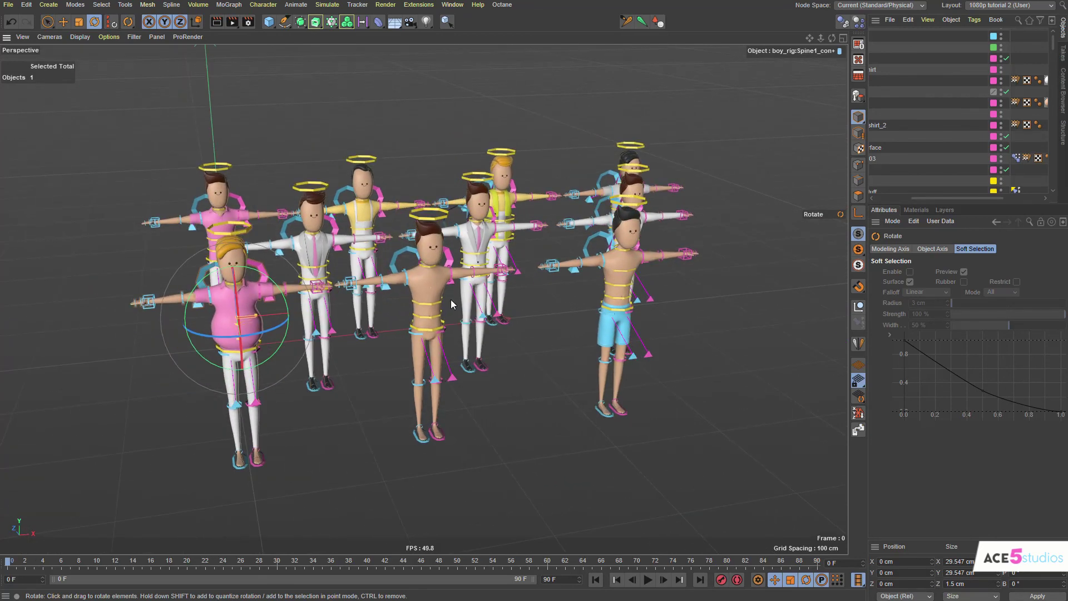
middle_click_drag(947, 104, 1026, 110, "alt")
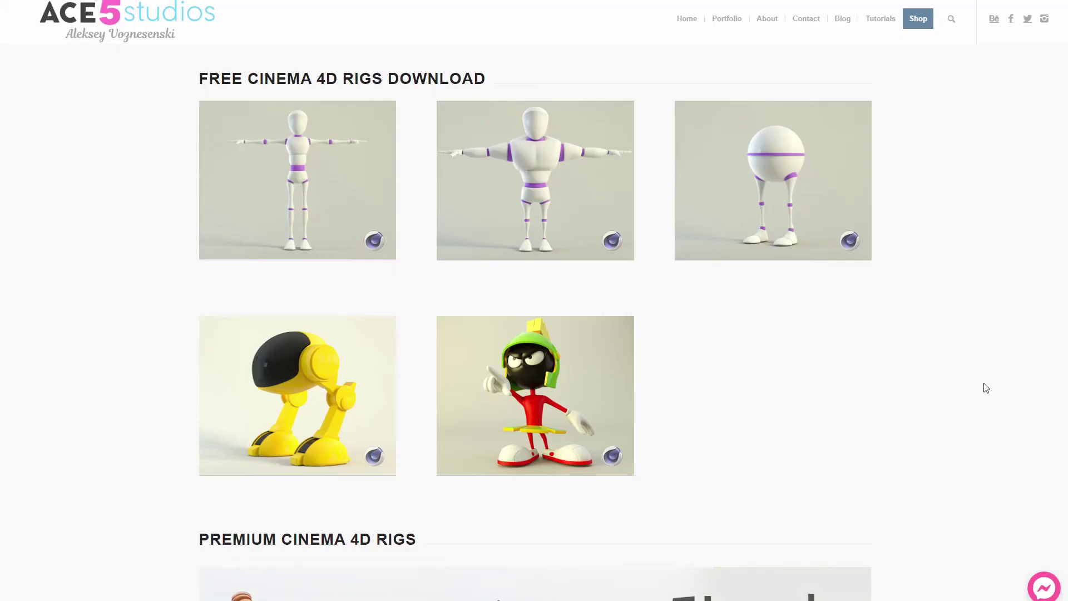
Look through the ACE5studios website's free and premium Cinema 4D rigs and its free tutorials.
scroll(987, 388, "down", 3)
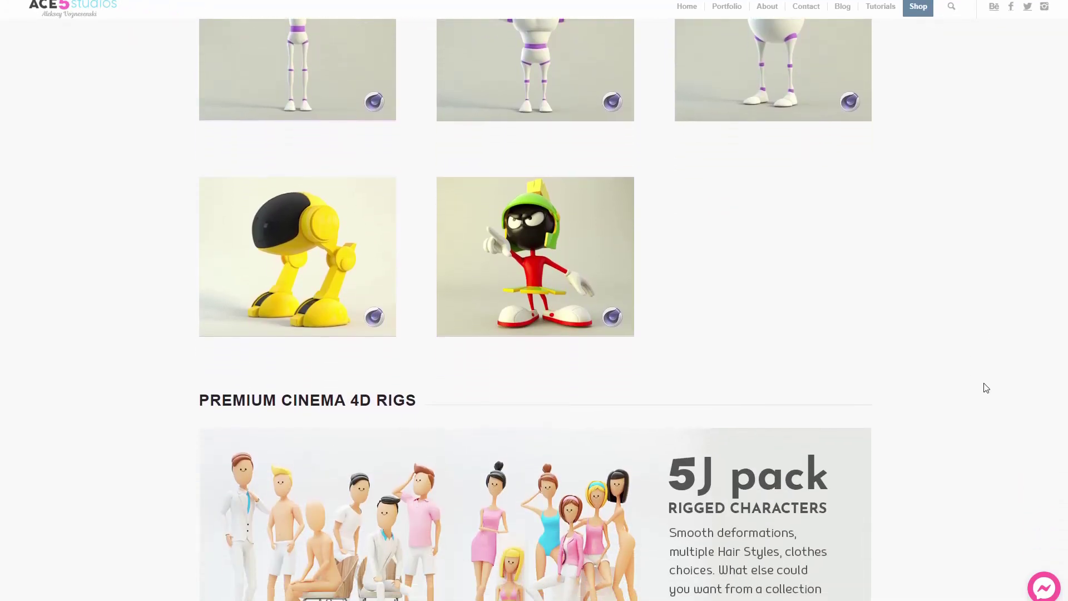
scroll(986, 388, "down", 8)
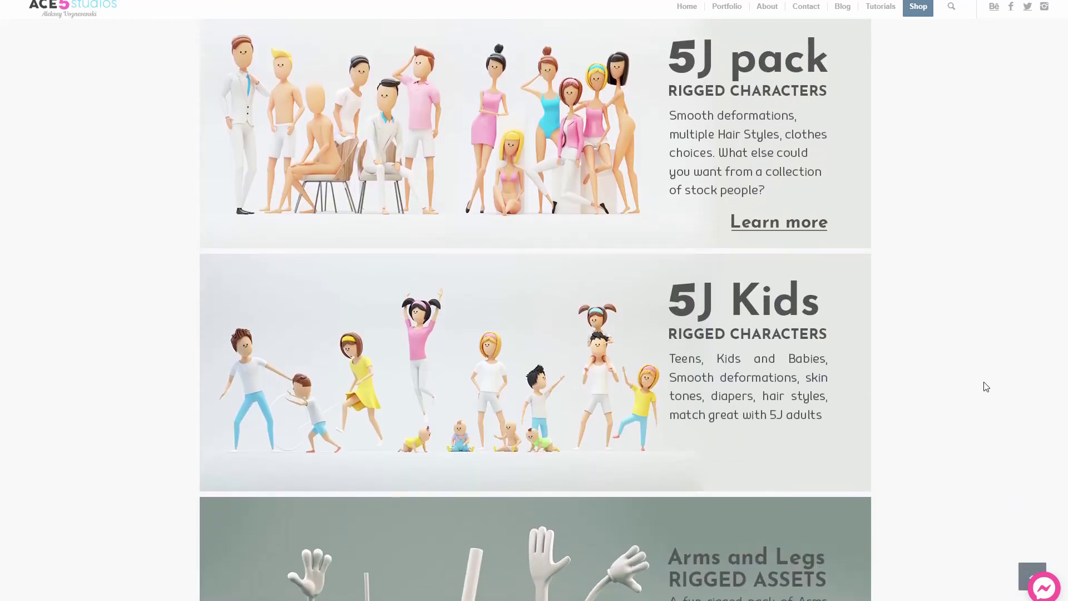
scroll(987, 388, "down", 9)
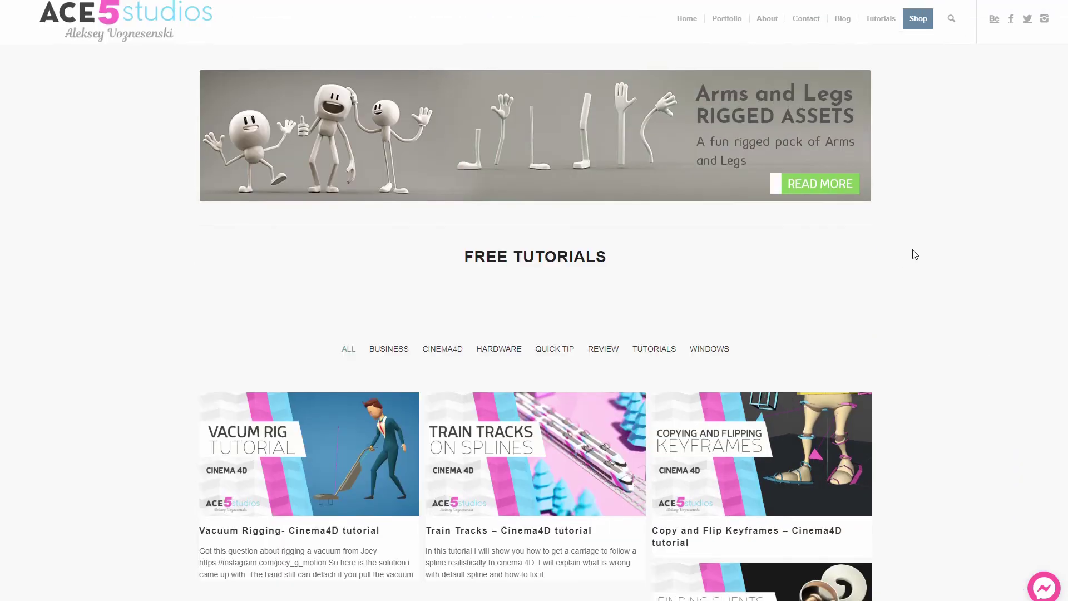
scroll(916, 254, "down", 7)
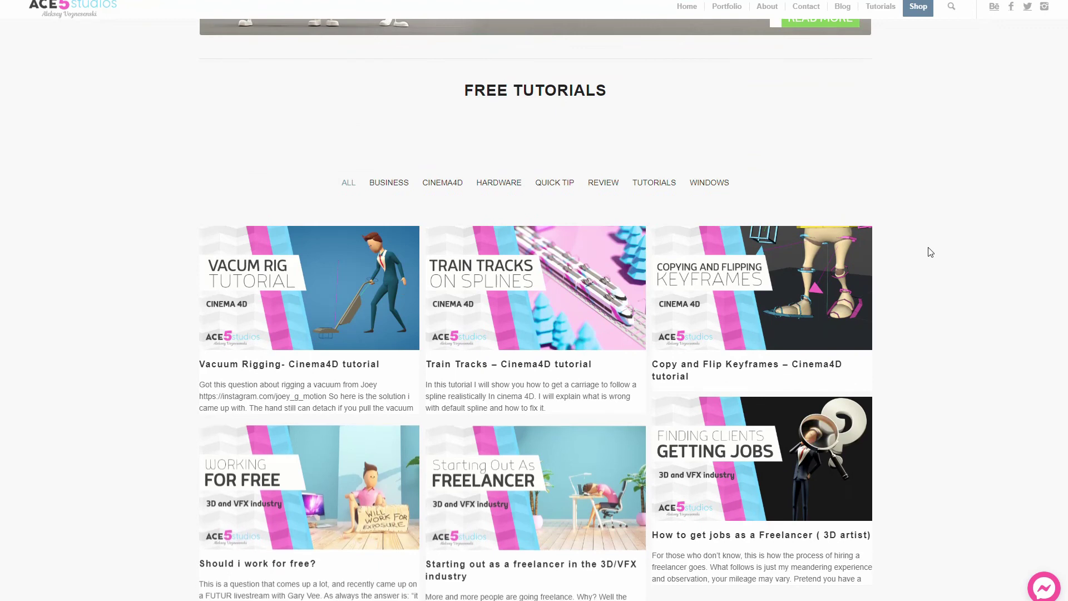